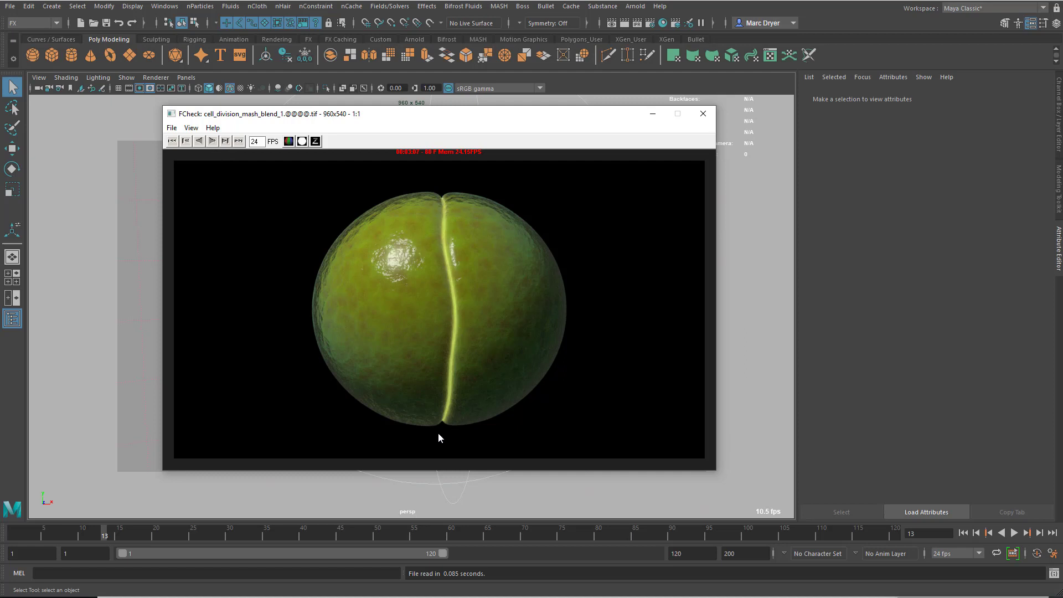
# Step: Play the rendered cell division sequence, stop playback, and close the preview window
pyautogui.click(212, 141)
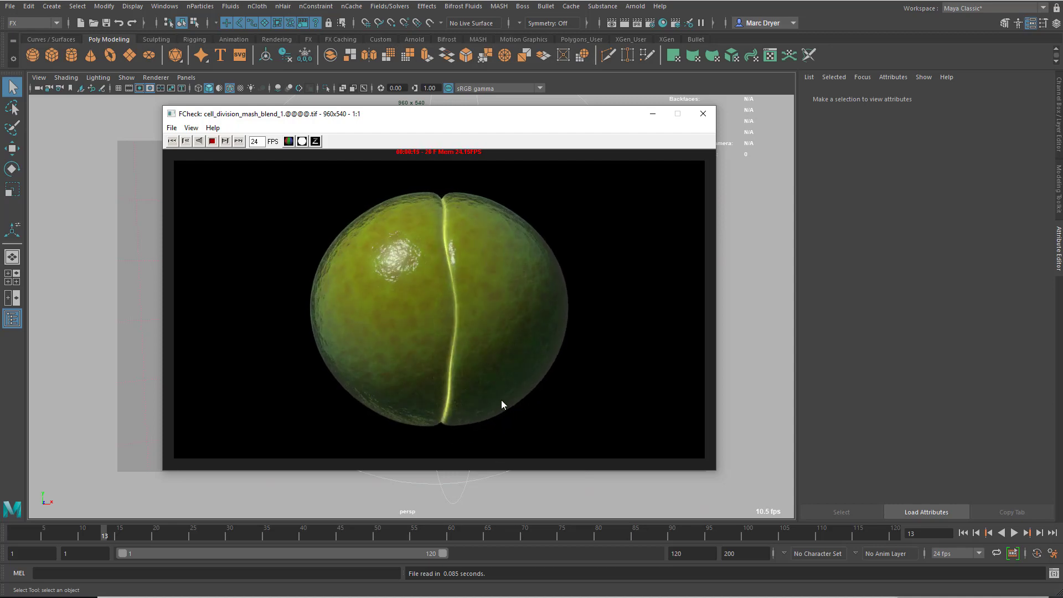
pyautogui.click(213, 143)
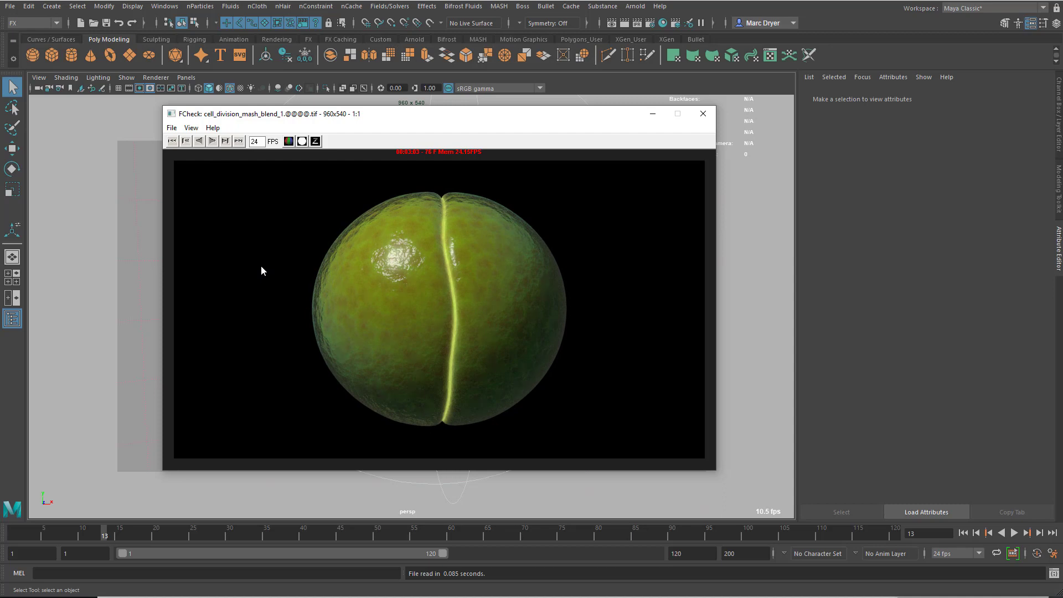
pyautogui.click(699, 118)
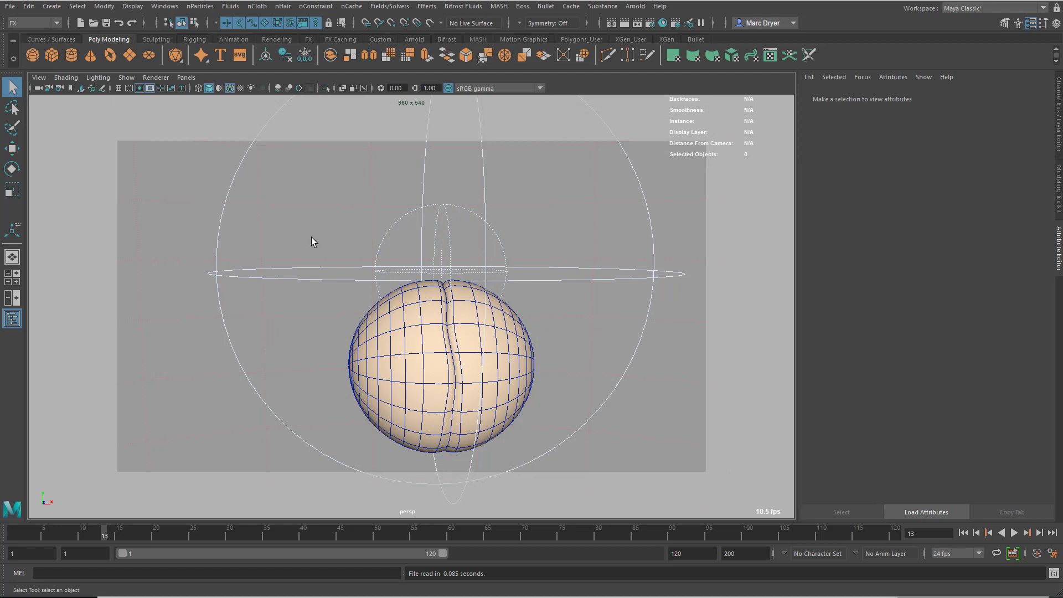
pyautogui.click(164, 6)
pyautogui.moveTo(221, 92)
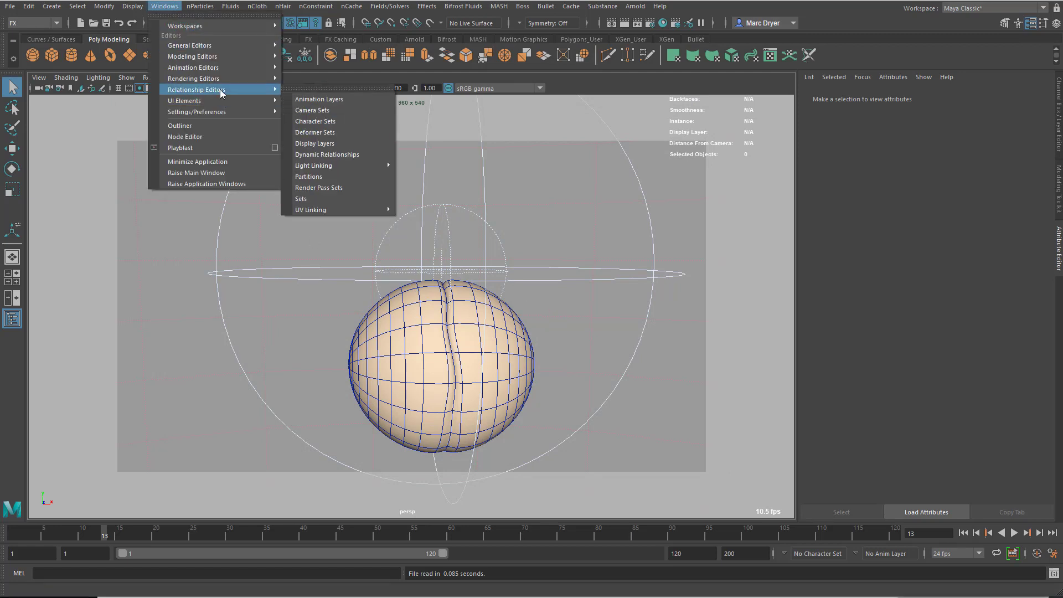
pyautogui.moveTo(217, 69)
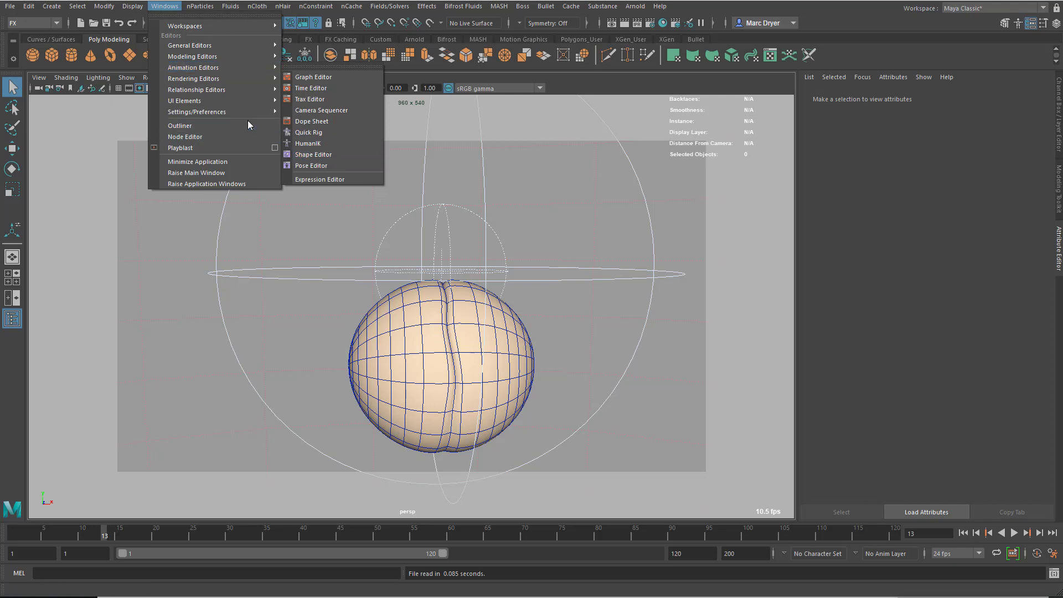
pyautogui.click(175, 4)
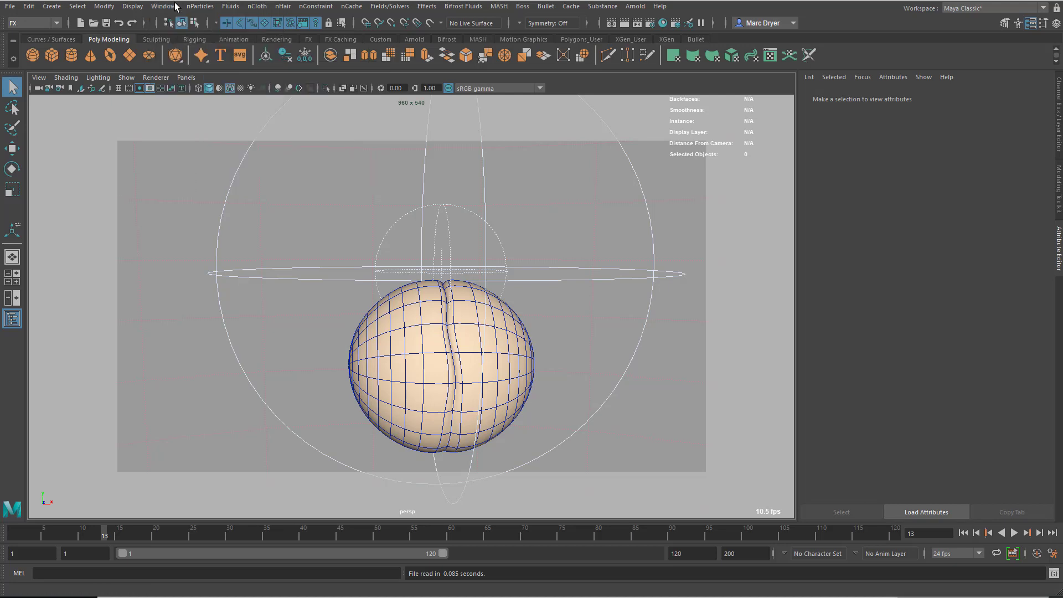
pyautogui.click(498, 6)
pyautogui.moveTo(523, 49)
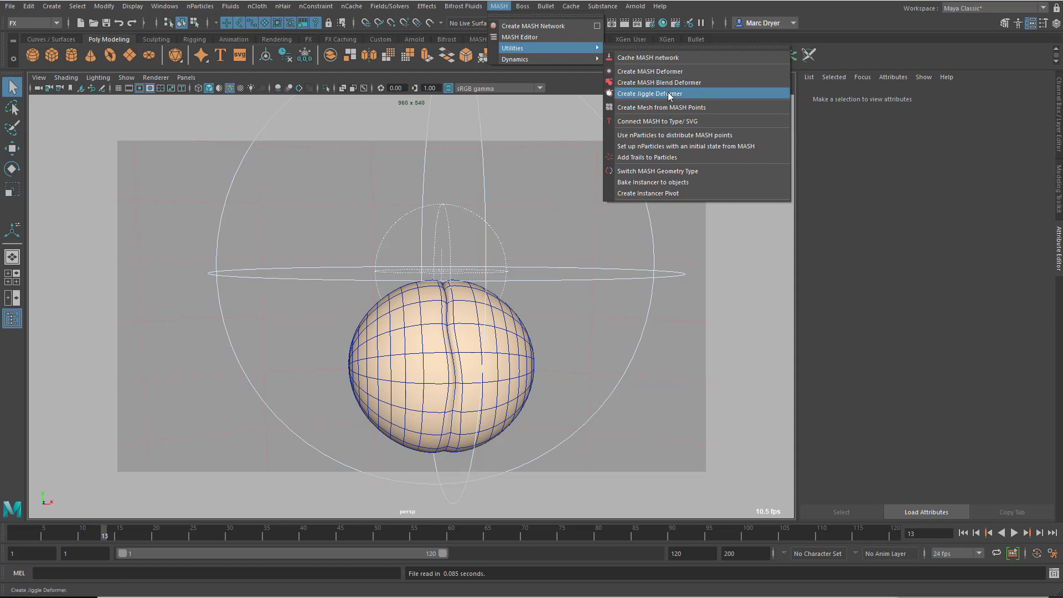
pyautogui.click(498, 8)
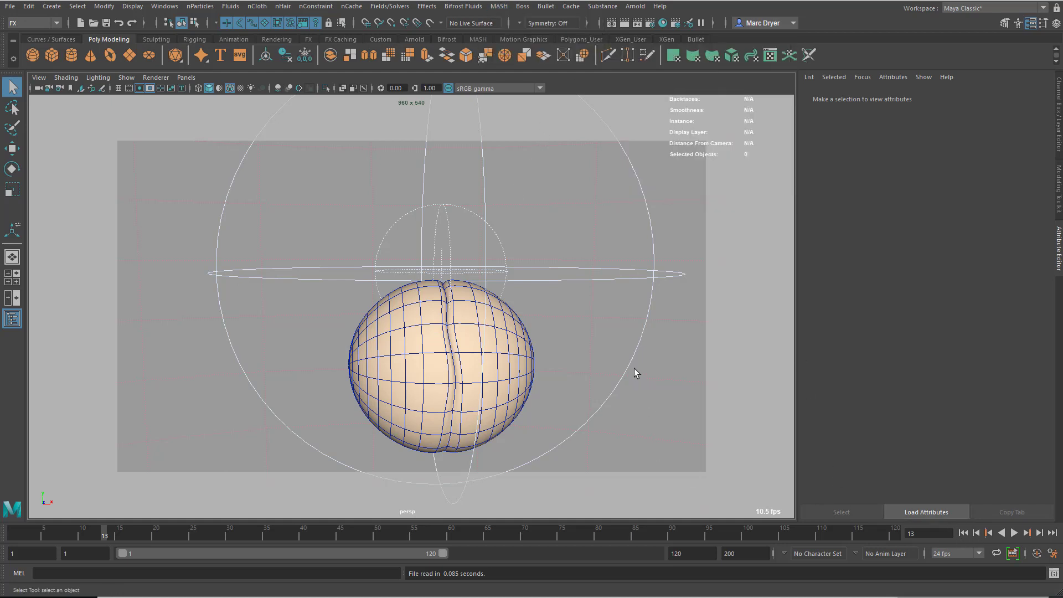
# Step: Play the cell division animation in the scene from the first frame and stop it
pyautogui.keyDown('alt'); pyautogui.moveTo(634, 373); pyautogui.dragTo(621, 318); pyautogui.keyUp('alt')
pyautogui.click(963, 532)
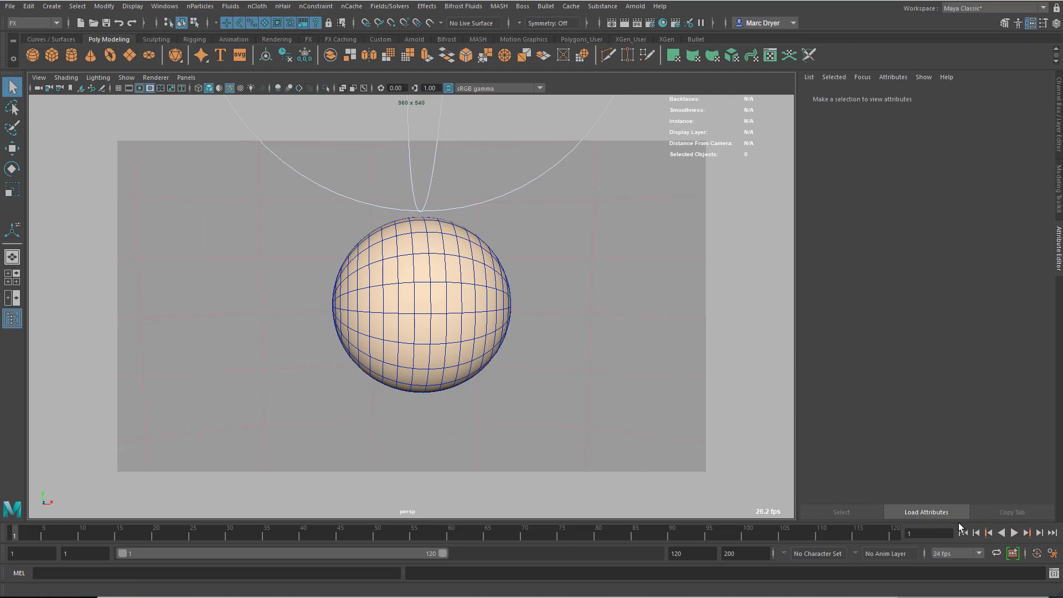
pyautogui.click(1013, 532)
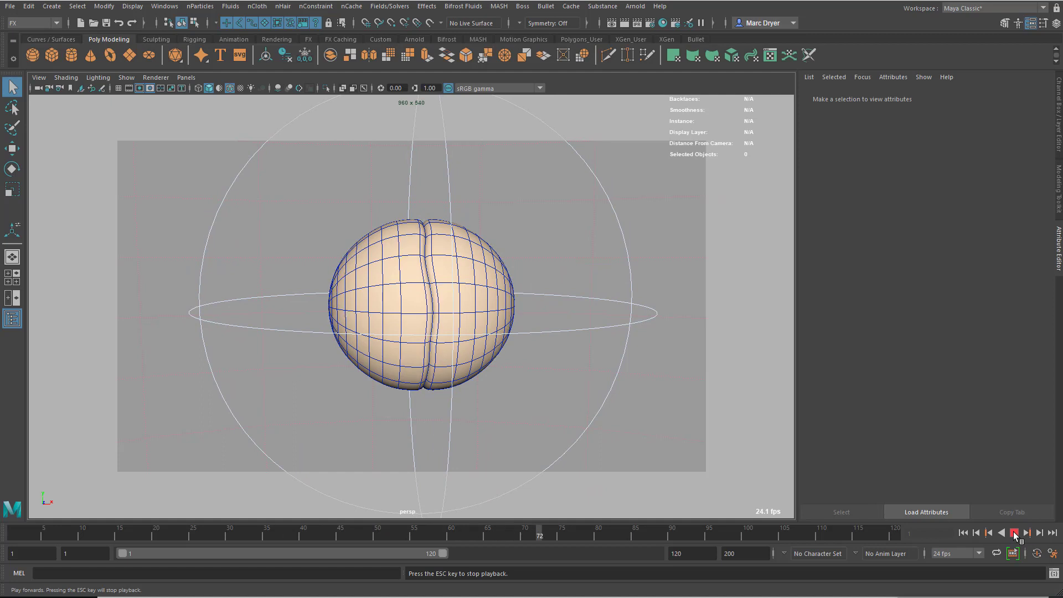
pyautogui.click(1013, 533)
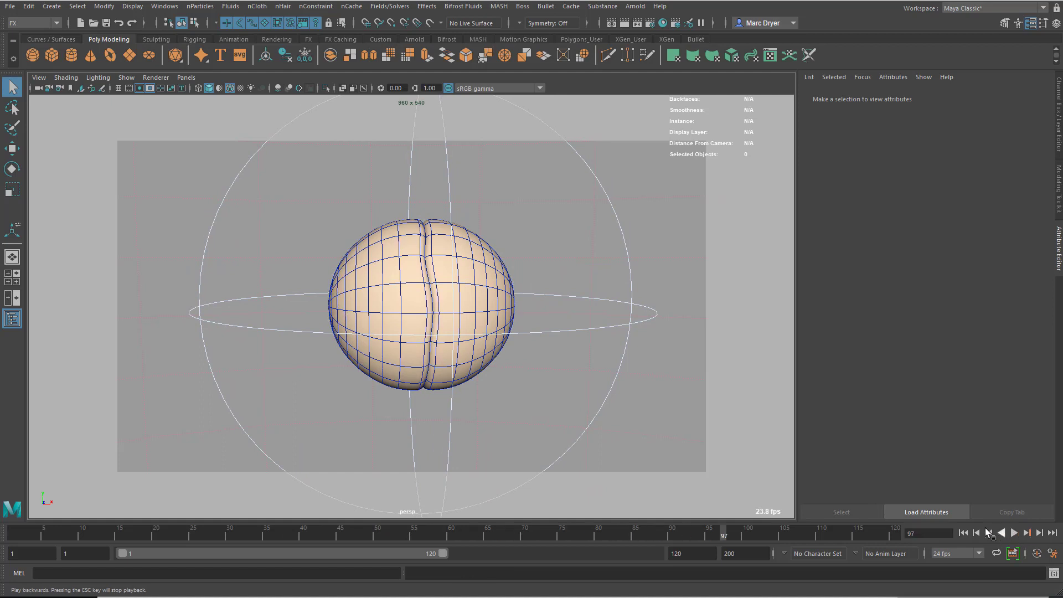
# Step: Start a new scene without saving changes to the current one, and create a polygon sphere
pyautogui.hotkey('ctrl', 'n')
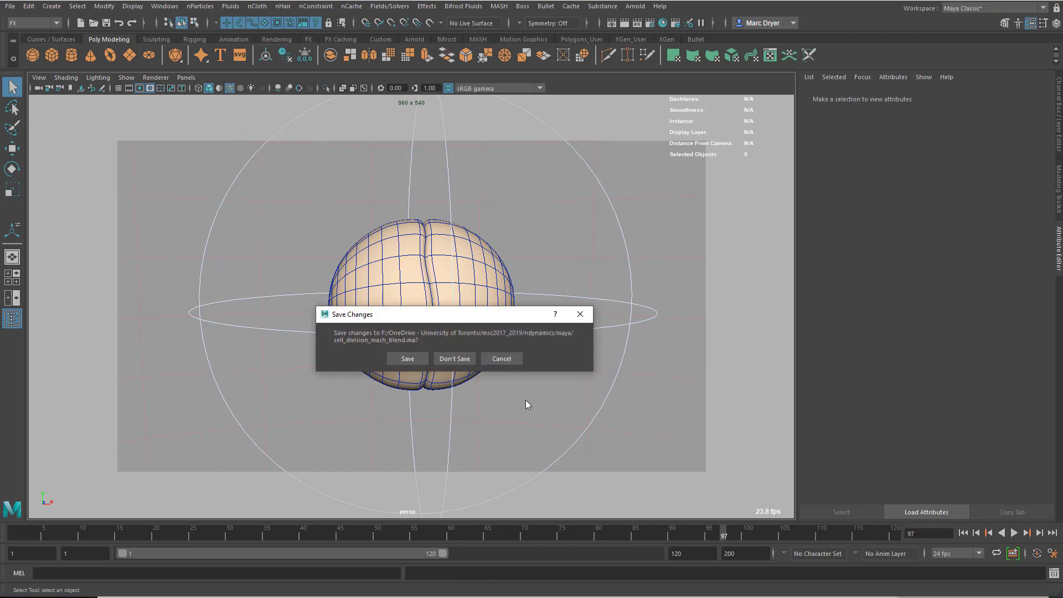
pyautogui.click(447, 359)
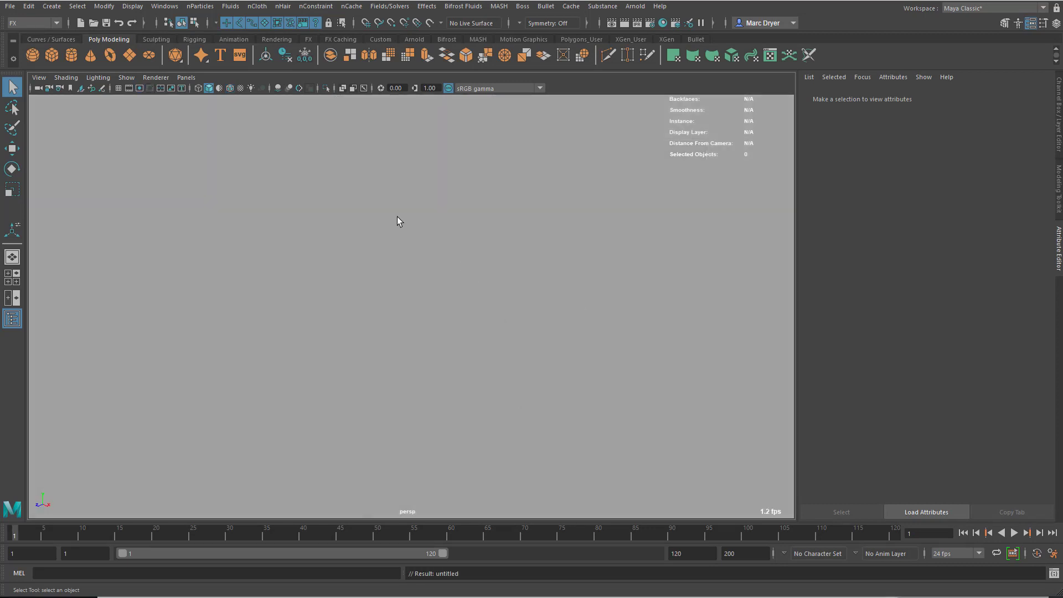
pyautogui.click(32, 56)
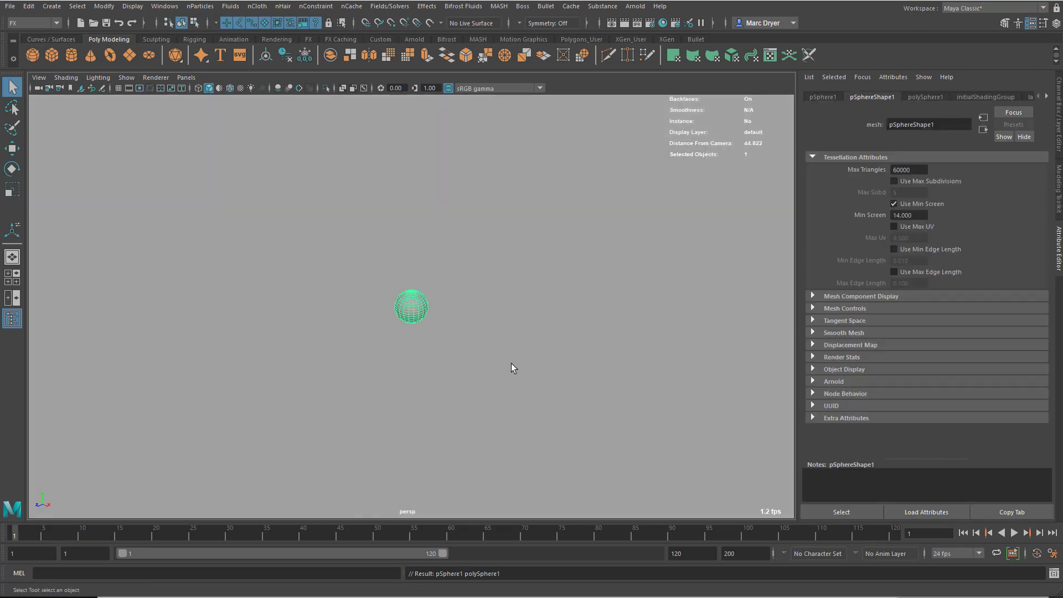
# Step: Scale the sphere up uniformly and rotate it 90 degrees about X so its poles lie along the Z axis
pyautogui.press('r')
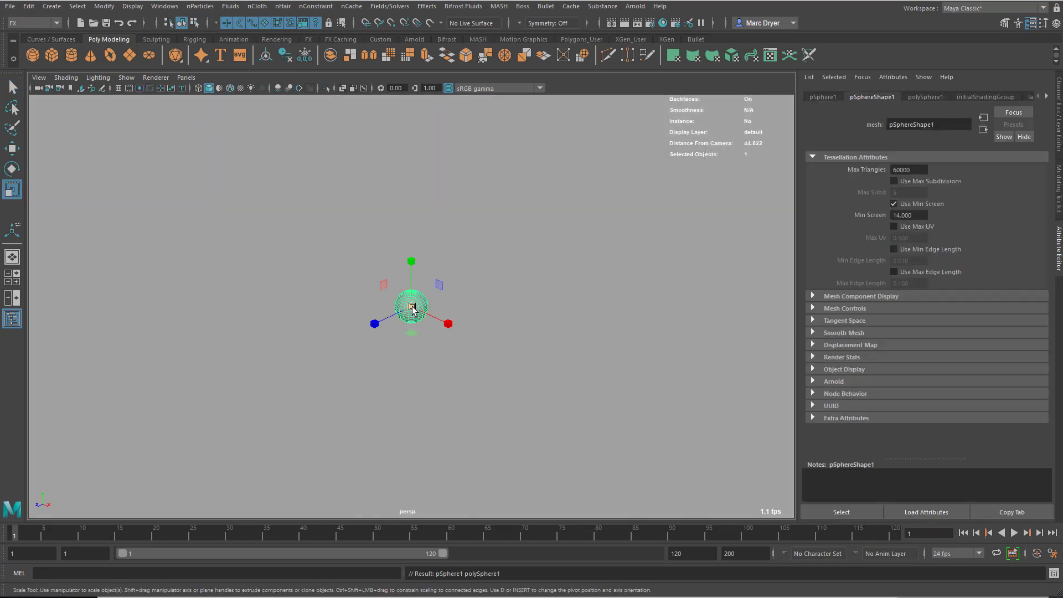
pyautogui.moveTo(411, 306); pyautogui.dragTo(625, 311)
pyautogui.press('e')
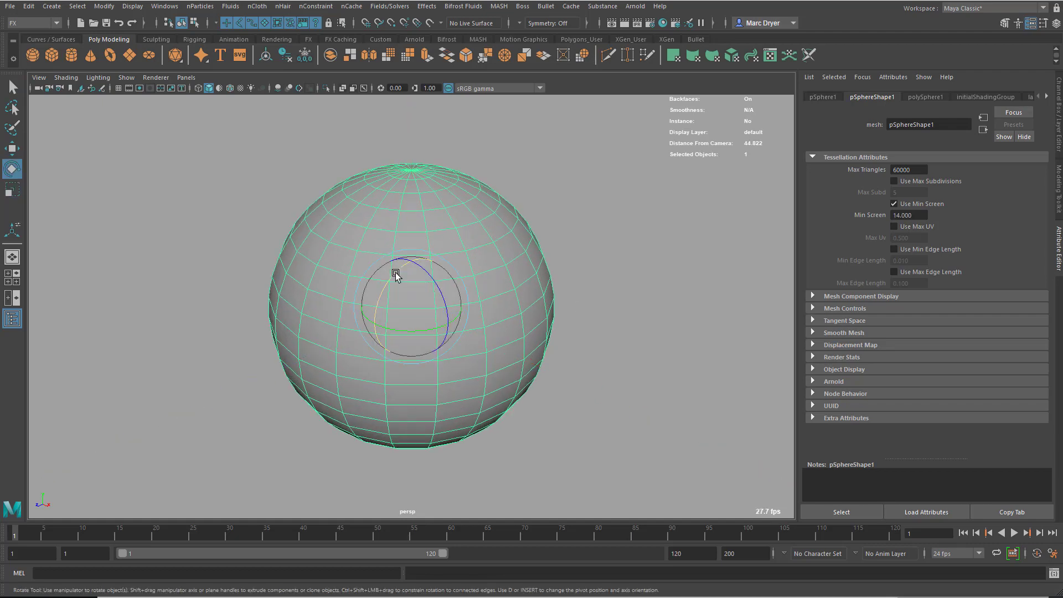
pyautogui.moveTo(394, 267); pyautogui.dragTo(357, 339)
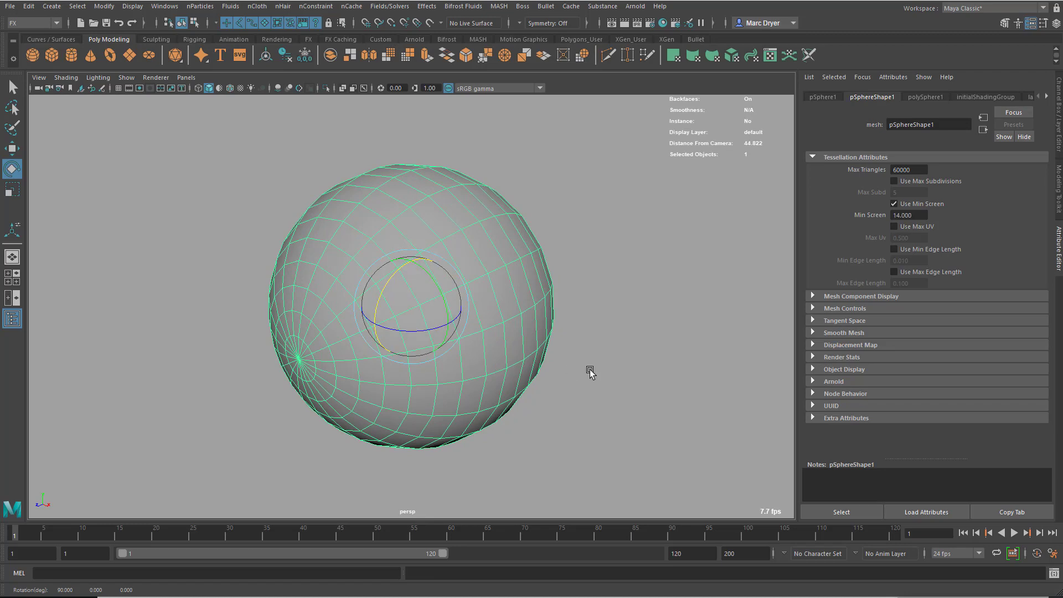
pyautogui.hotkey('ctrl', 'z')
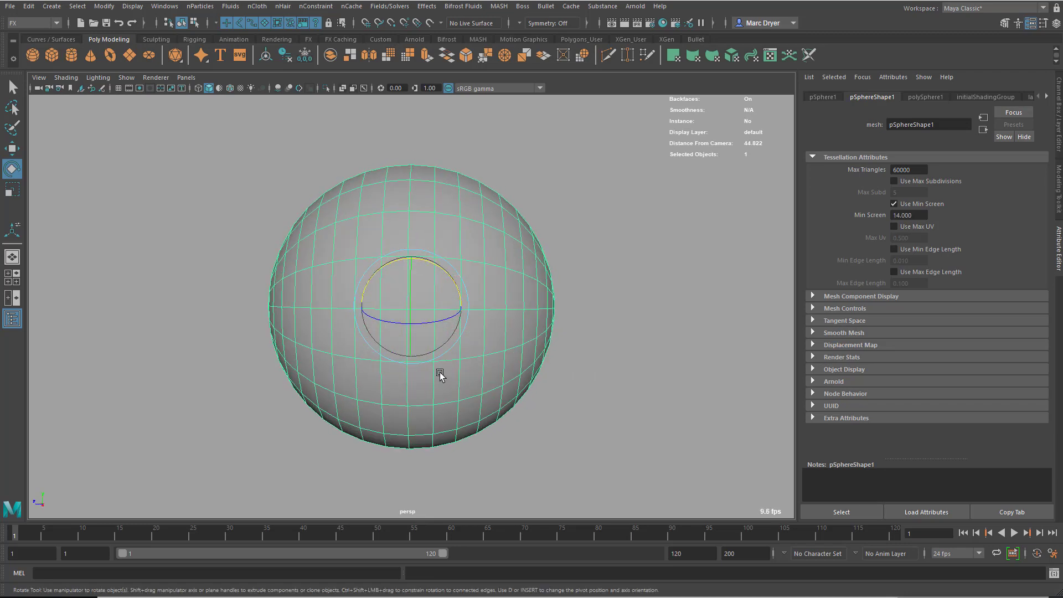
pyautogui.moveTo(439, 374); pyautogui.dragTo(512, 362, button='middle')
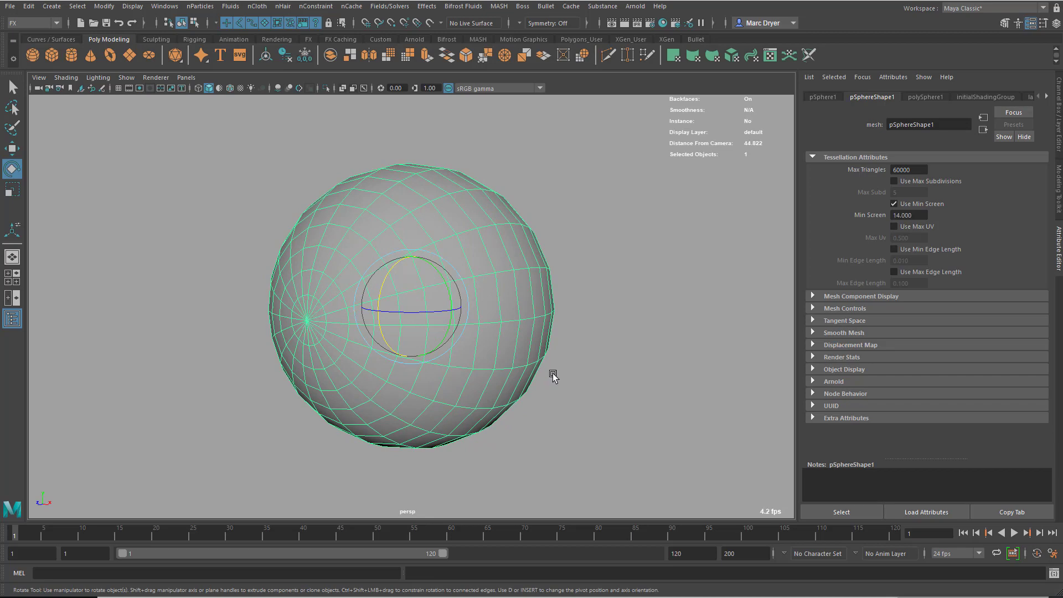
pyautogui.moveTo(553, 373); pyautogui.dragTo(519, 384, button='middle')
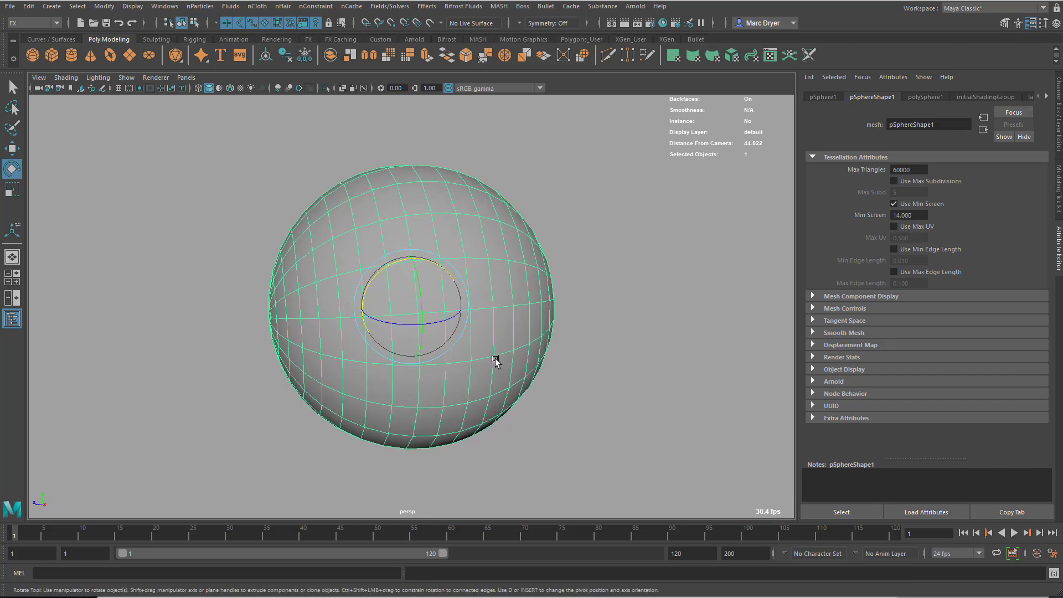
pyautogui.moveTo(520, 299)
pyautogui.mouseDown(button='middle')
pyautogui.moveTo(493, 284)
pyautogui.moveTo(538, 299)
pyautogui.mouseUp(button='middle')
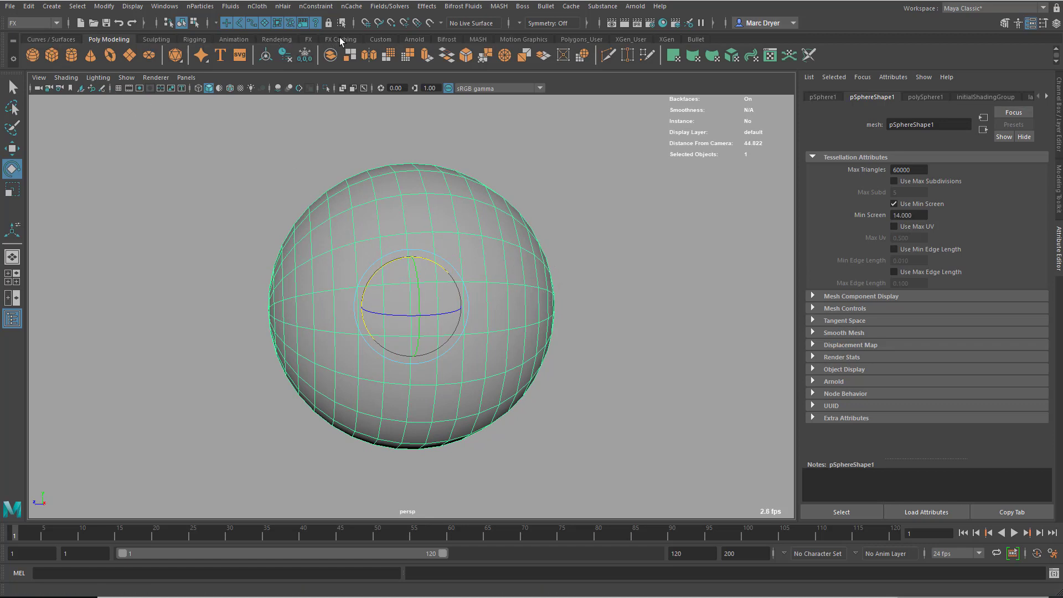
# Step: Freeze the sphere's transformations and rename its transform to cell
pyautogui.click(380, 39)
pyautogui.click(52, 54)
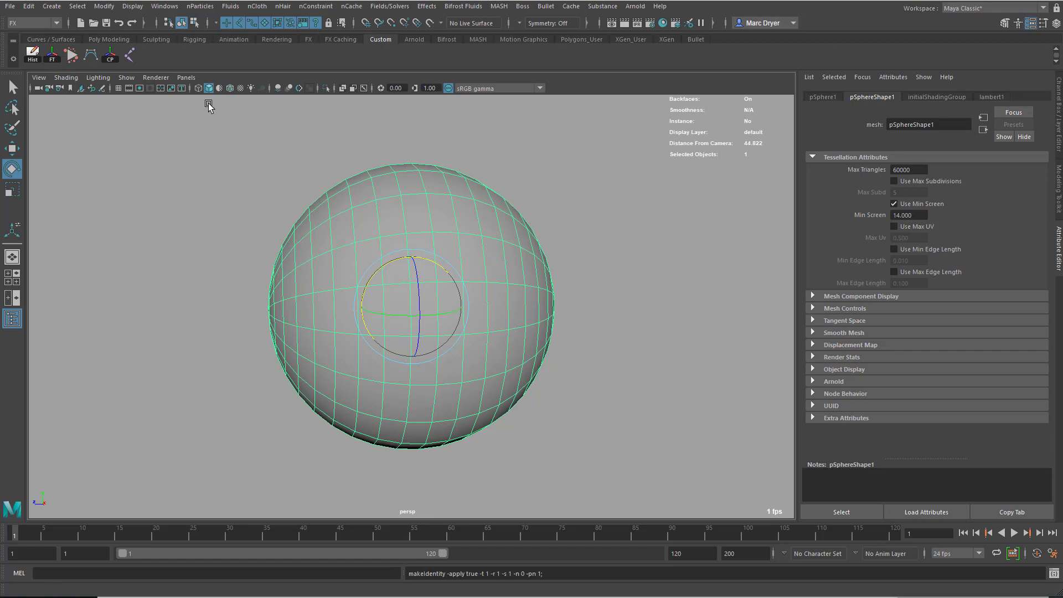
pyautogui.click(822, 97)
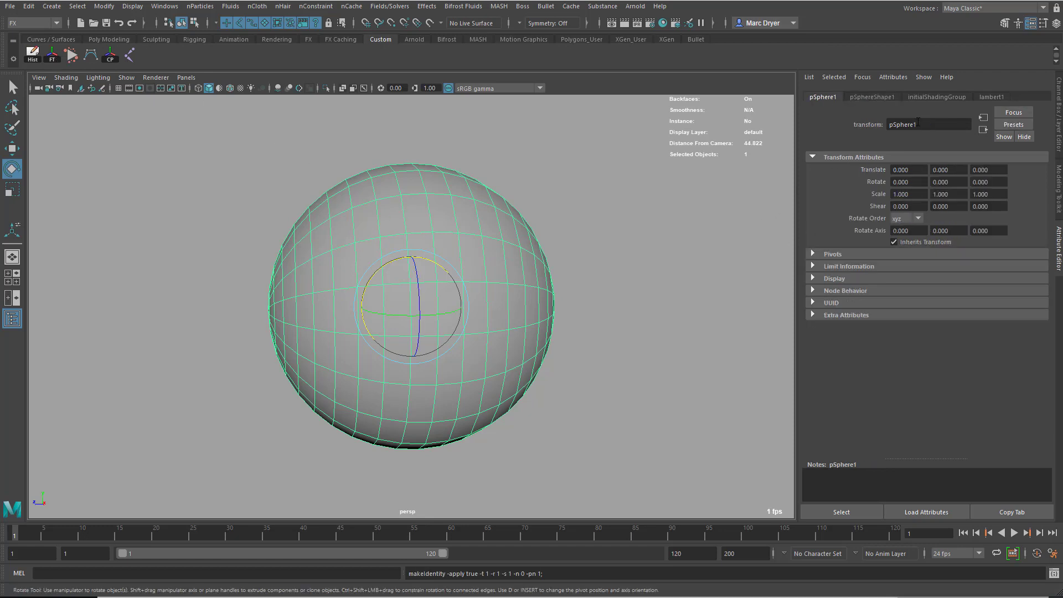
pyautogui.doubleClick(918, 123)
pyautogui.write('cell')
pyautogui.press('Return')
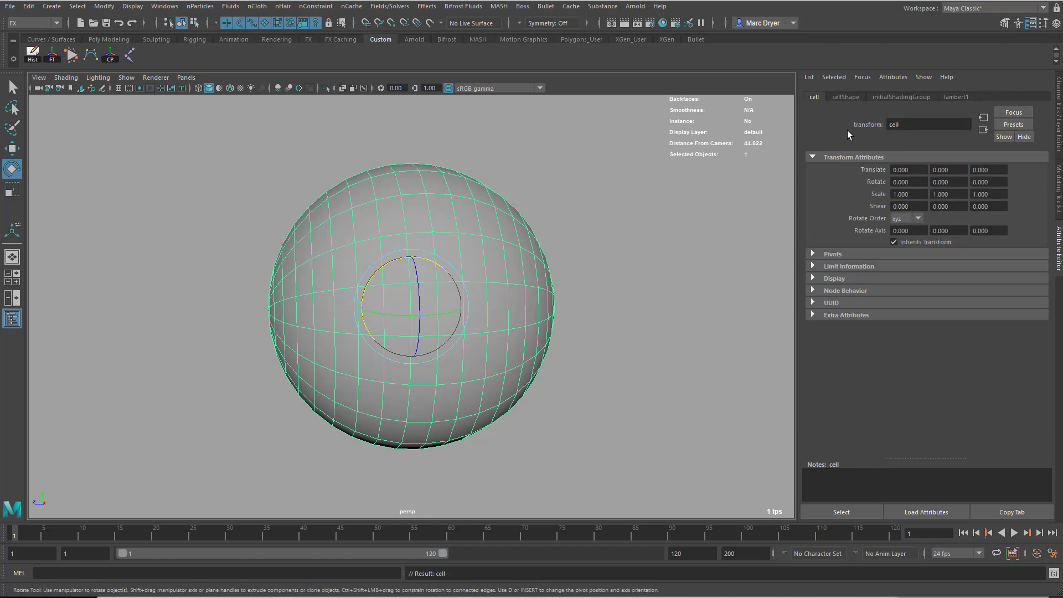
# Step: Duplicate the cell sphere and rename the copy dividing_cell
pyautogui.hotkey('ctrl', 'd')
pyautogui.moveTo(915, 125); pyautogui.dragTo(837, 130)
pyautogui.write('dividing')
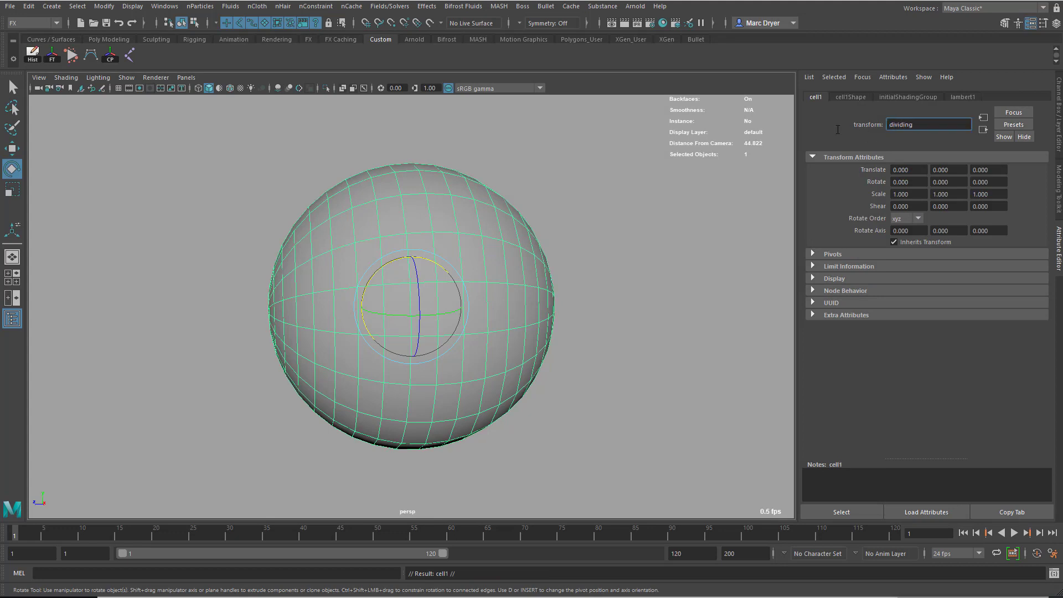
pyautogui.write('_cell')
pyautogui.press('Return')
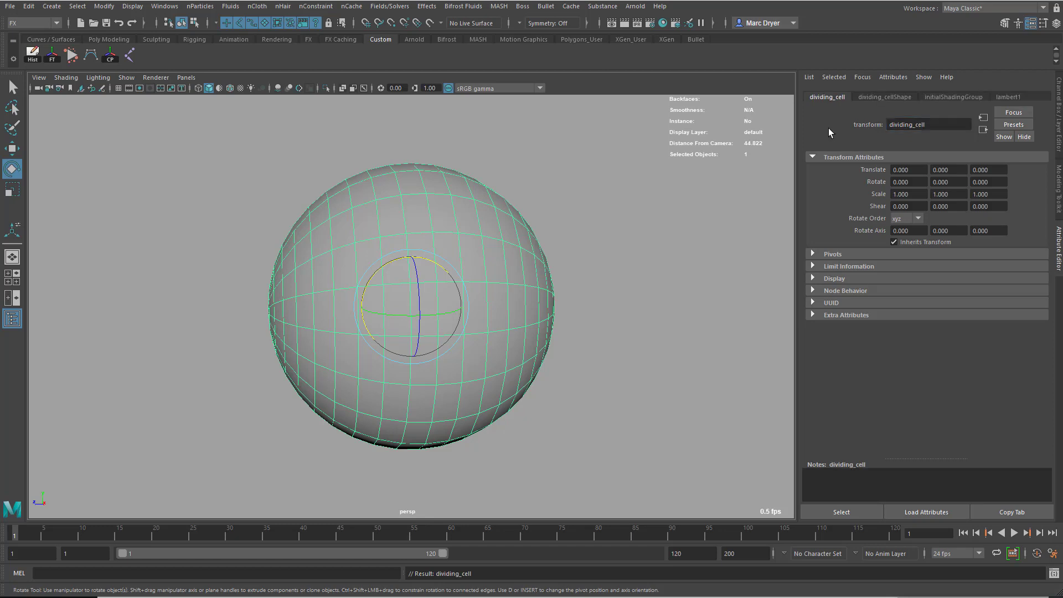
# Step: Hide the original cell sphere through the Outliner and select dividing_cell, keeping the Outliner clear of the model
pyautogui.moveTo(930, 596); pyautogui.dragTo(683, 142)
pyautogui.click(673, 226)
pyautogui.click(668, 236)
pyautogui.click(659, 225)
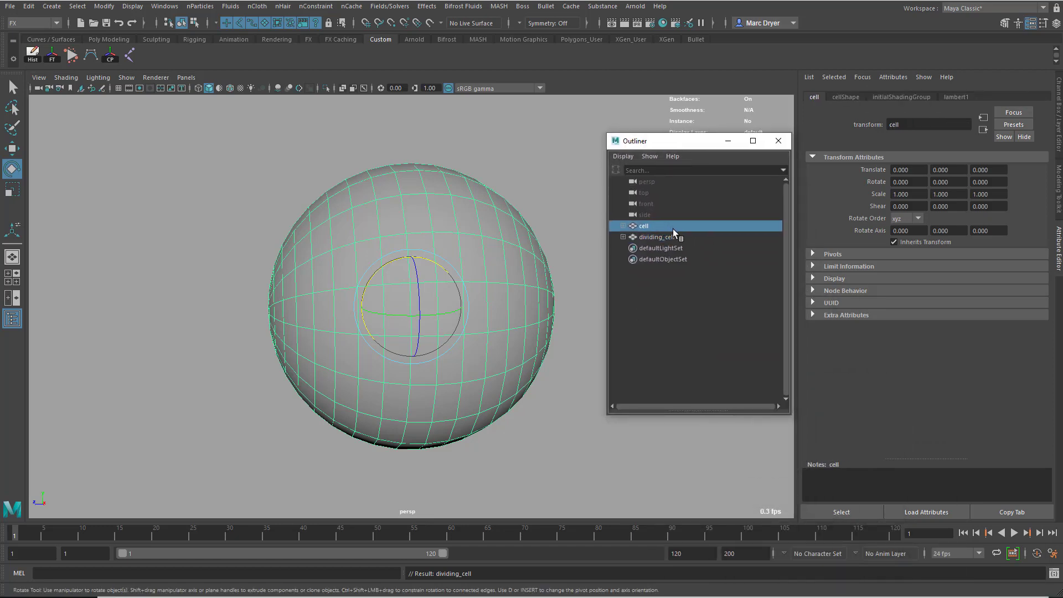
pyautogui.press('h')
pyautogui.click(664, 237)
pyautogui.moveTo(698, 144); pyautogui.dragTo(826, 160)
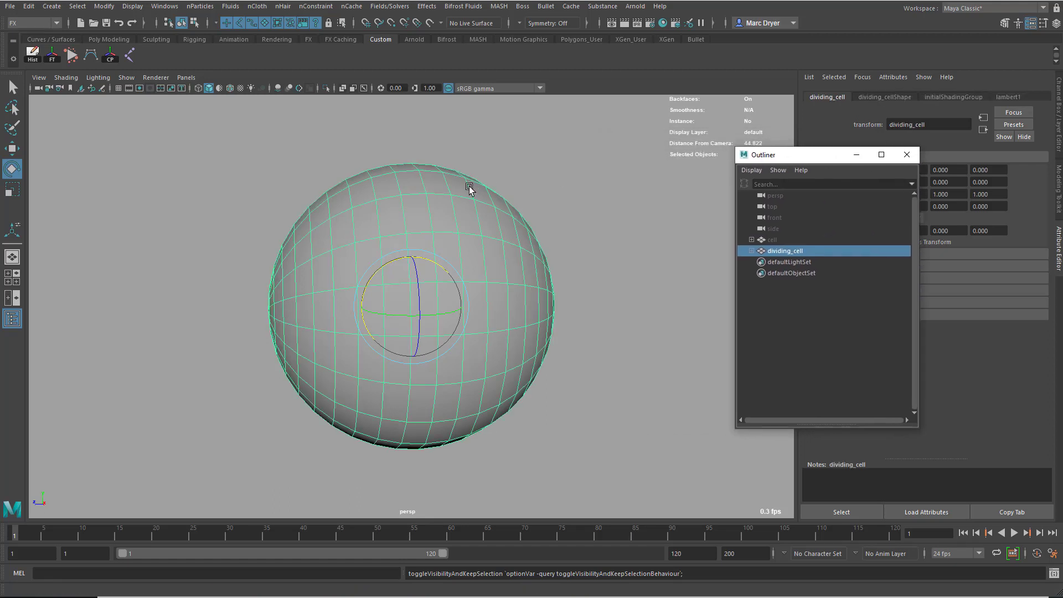
# Step: Select the middle edge loop of dividing_cell and scale it inward uniformly to form a groove
pyautogui.rightClick(427, 214)
pyautogui.moveTo(426, 214); pyautogui.dragTo(425, 188, button='right')
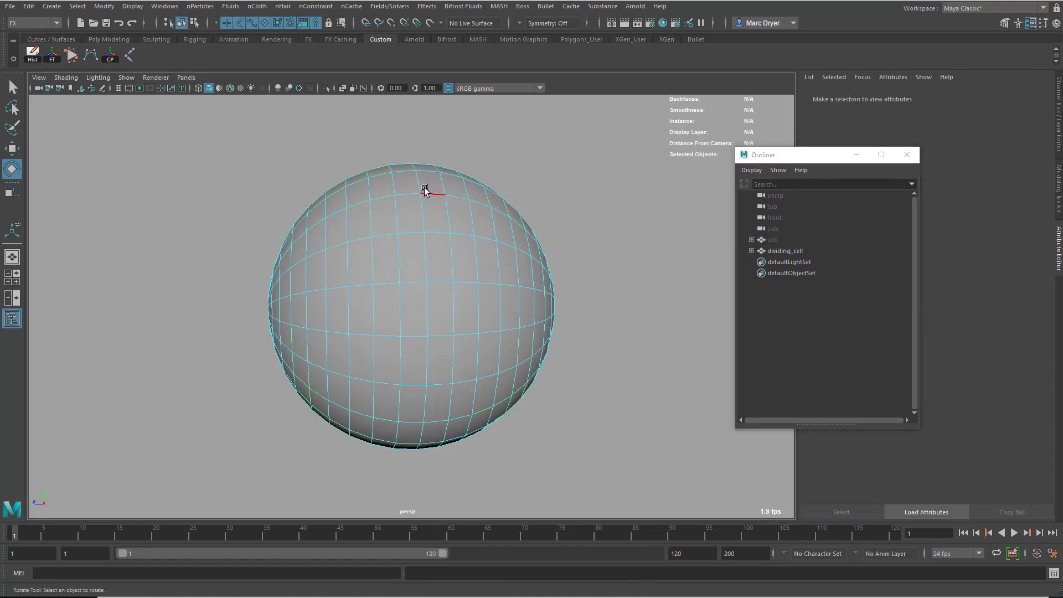
pyautogui.doubleClick(418, 185)
pyautogui.keyDown('alt'); pyautogui.moveTo(465, 238); pyautogui.dragTo(482, 245); pyautogui.keyUp('alt')
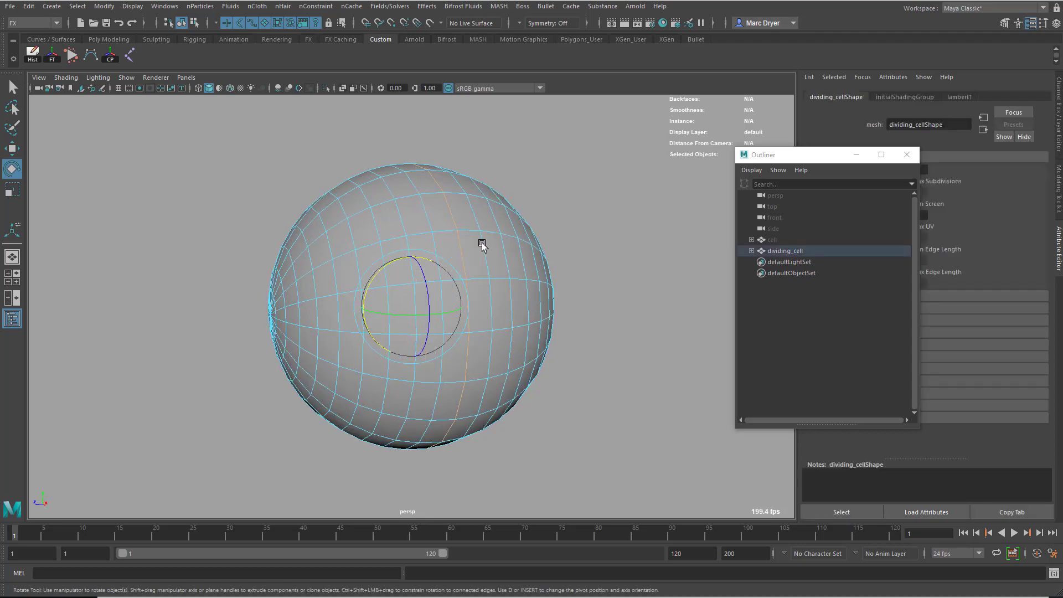
pyautogui.press('r')
pyautogui.moveTo(412, 306)
pyautogui.mouseDown()
pyautogui.moveTo(396, 316)
pyautogui.moveTo(405, 304)
pyautogui.mouseUp()
# Step: Select the edge loops on both sides of the groove and scale them closer together along Z
pyautogui.doubleClick(399, 213)
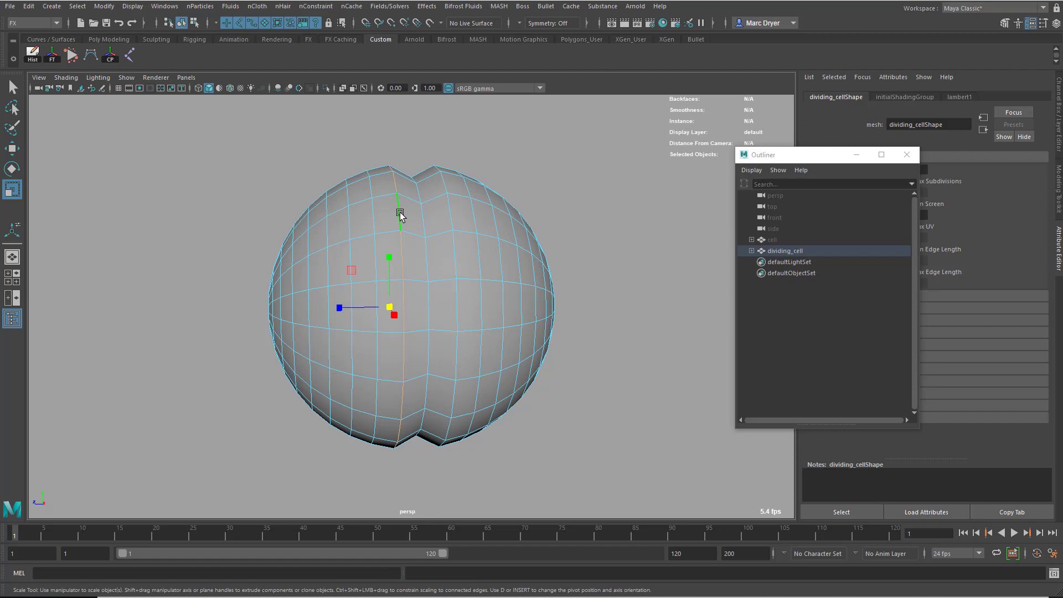
pyautogui.keyDown('shift'); pyautogui.doubleClick(441, 209); pyautogui.keyUp('shift')
pyautogui.moveTo(361, 308); pyautogui.dragTo(426, 300)
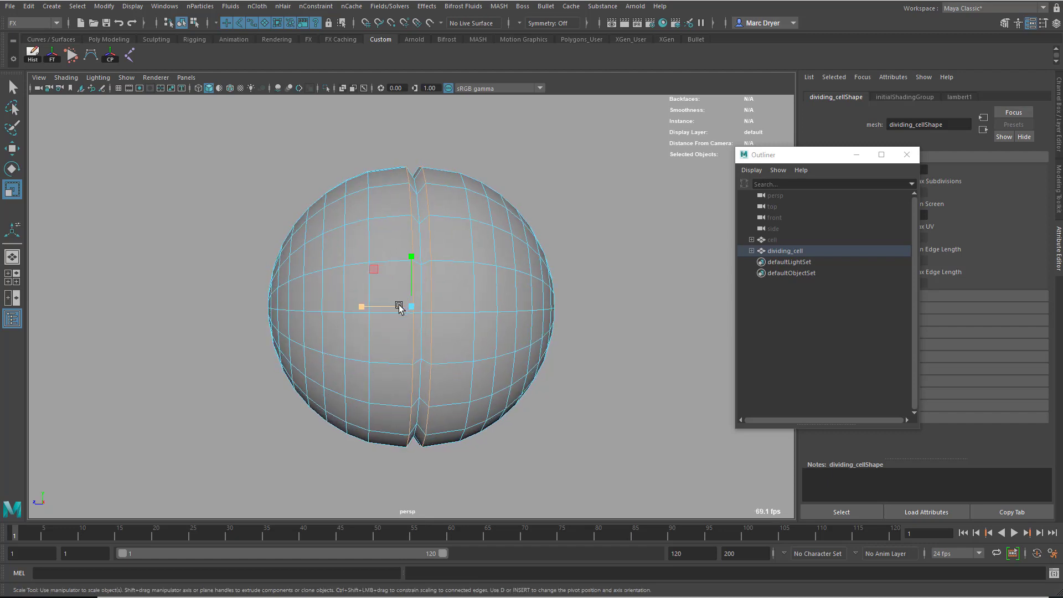
# Step: In the top view, select the end-cap vertices on both sides of dividing_cell and stretch them outward along Z with soft selection
pyautogui.keyDown('alt'); pyautogui.moveTo(306, 334); pyautogui.dragTo(364, 333); pyautogui.keyUp('alt')
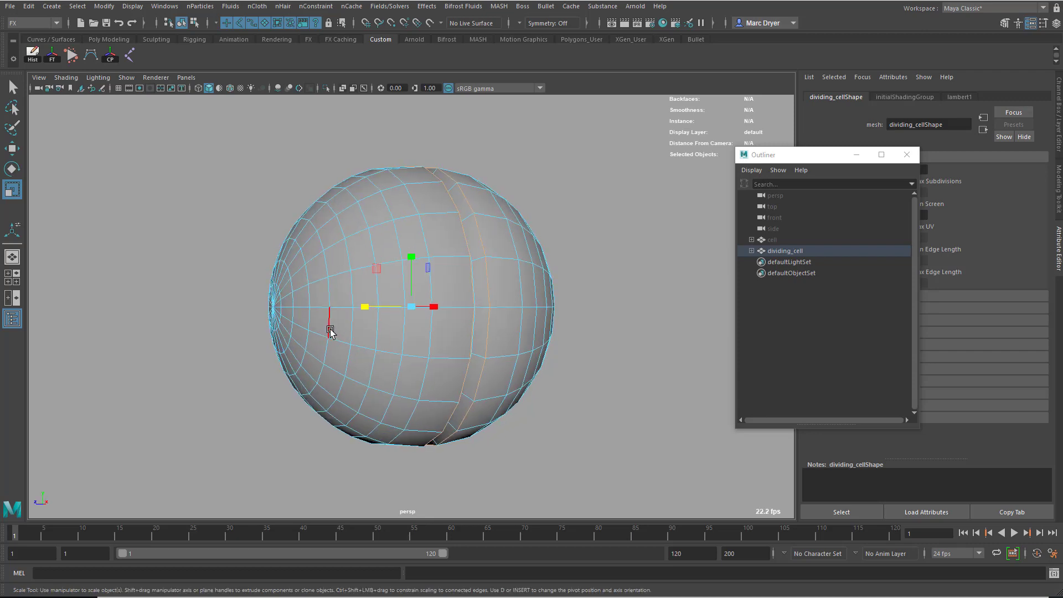
pyautogui.click(165, 317)
pyautogui.press('F9')
pyautogui.keyDown('alt'); pyautogui.moveTo(246, 312); pyautogui.dragTo(204, 313); pyautogui.keyUp('alt')
pyautogui.moveTo(224, 263); pyautogui.dragTo(273, 379)
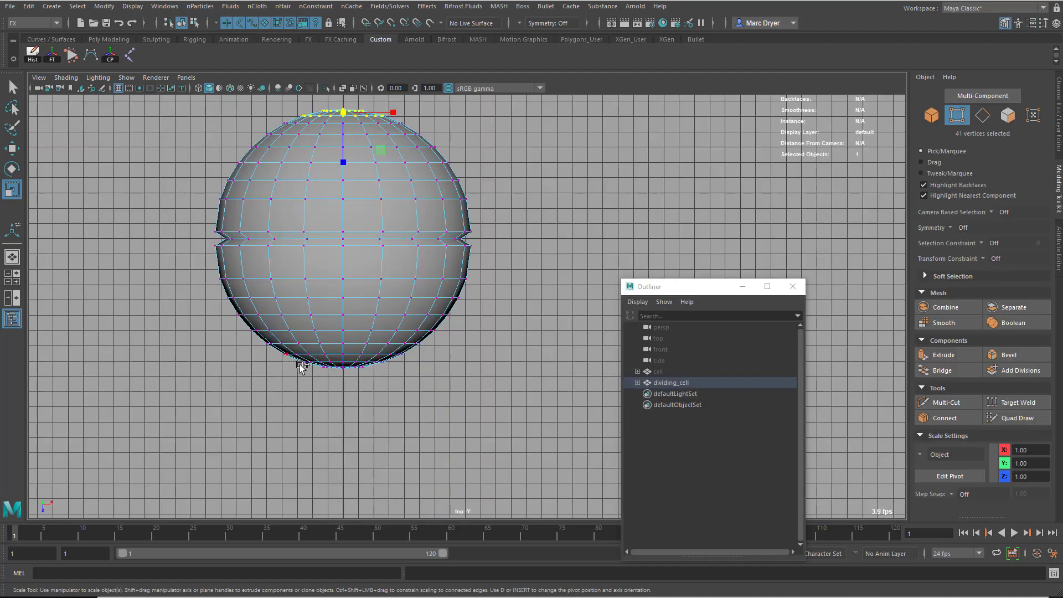
pyautogui.keyDown('shift'); pyautogui.moveTo(301, 367); pyautogui.dragTo(440, 394); pyautogui.keyUp('shift')
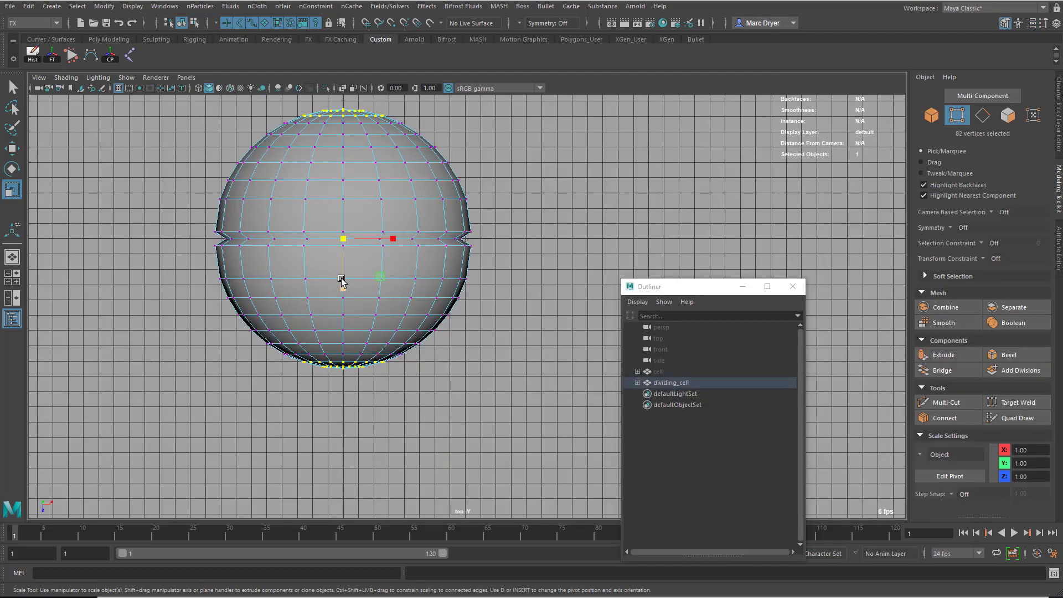
pyautogui.press('b')
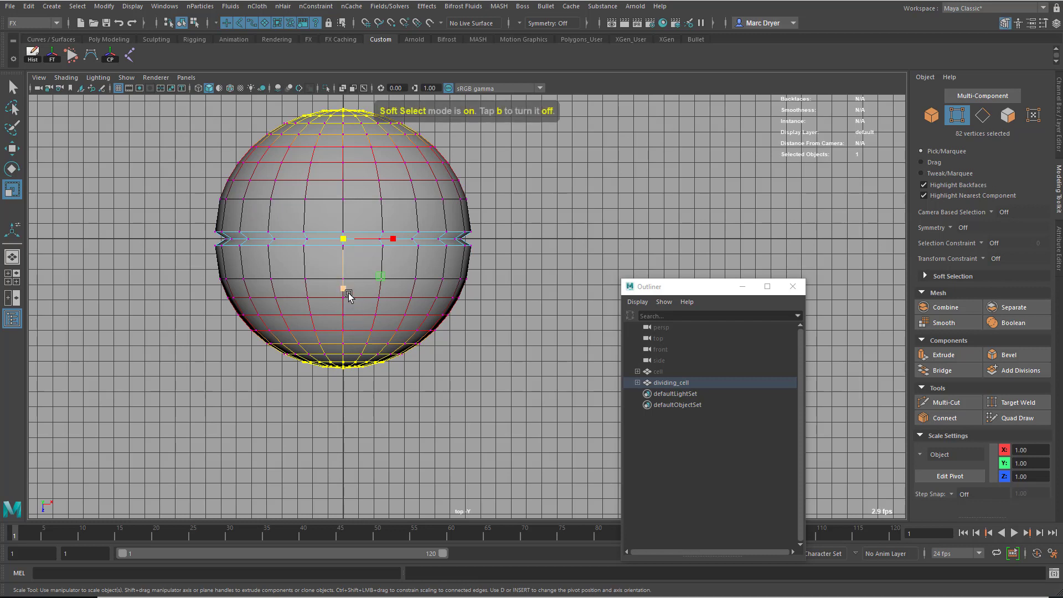
pyautogui.moveTo(350, 280); pyautogui.dragTo(379, 281)
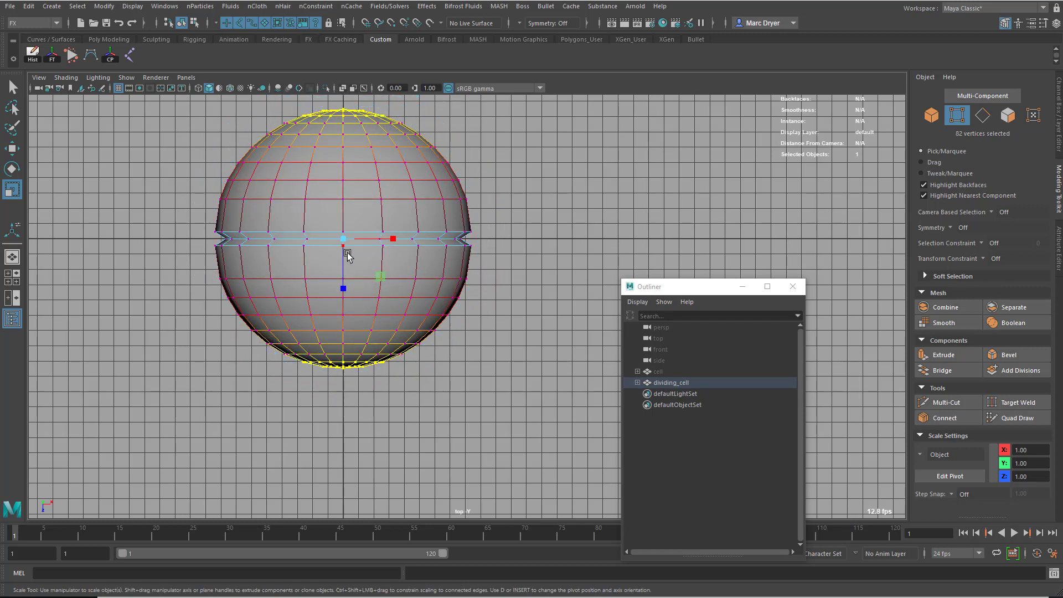
pyautogui.moveTo(346, 237); pyautogui.dragTo(355, 238)
pyautogui.moveTo(385, 267); pyautogui.dragTo(420, 256, button='right')
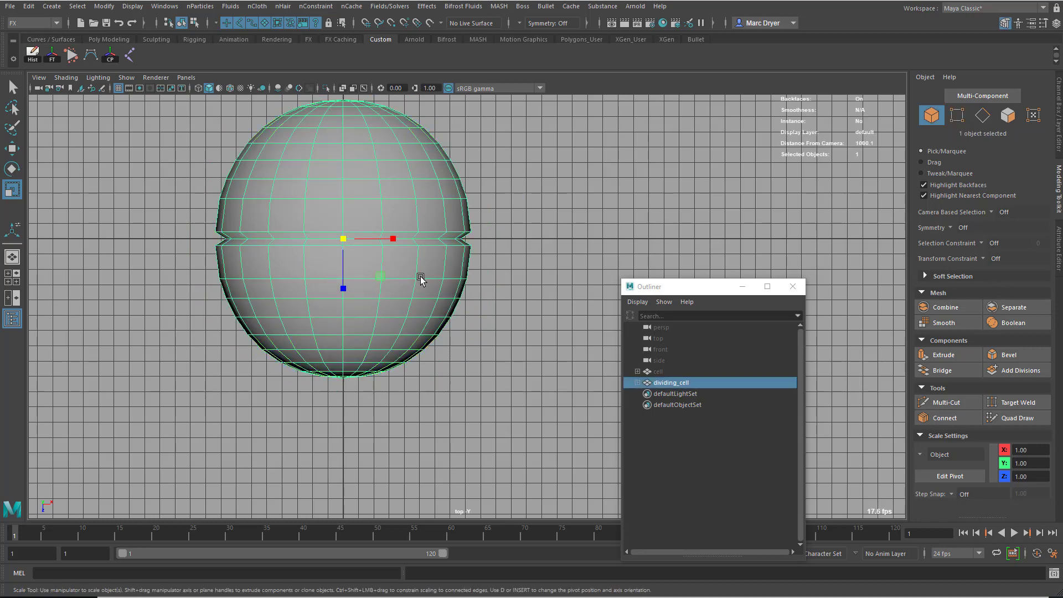
# Step: Show dividing_cell in the perspective view with smooth mesh preview
pyautogui.press('space')
pyautogui.press('space')
pyautogui.keyDown('alt'); pyautogui.moveTo(639, 240); pyautogui.dragTo(504, 286); pyautogui.keyUp('alt')
pyautogui.press('3')
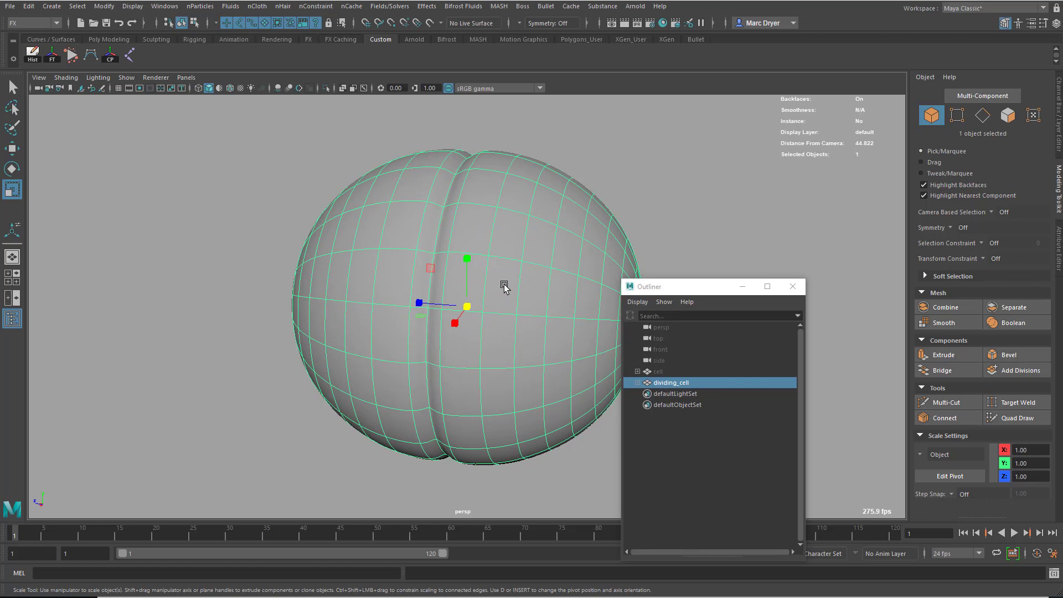
# Step: Unhide the original cell, hide dividing_cell, and select the cell sphere with the Outliner moved aside
pyautogui.click(662, 371)
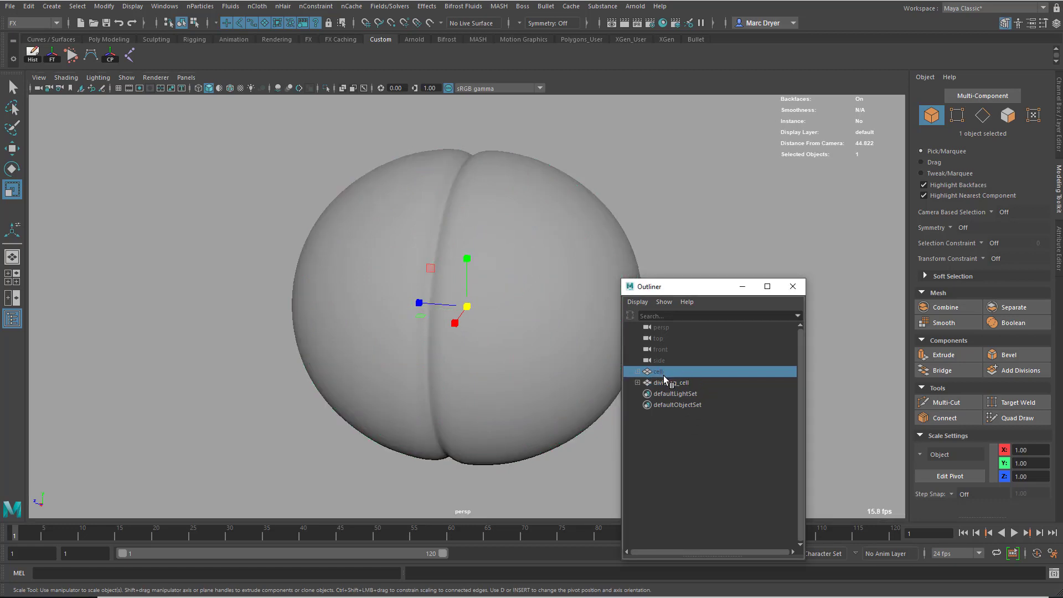
pyautogui.hotkey('shift', 'h')
pyautogui.click(685, 381)
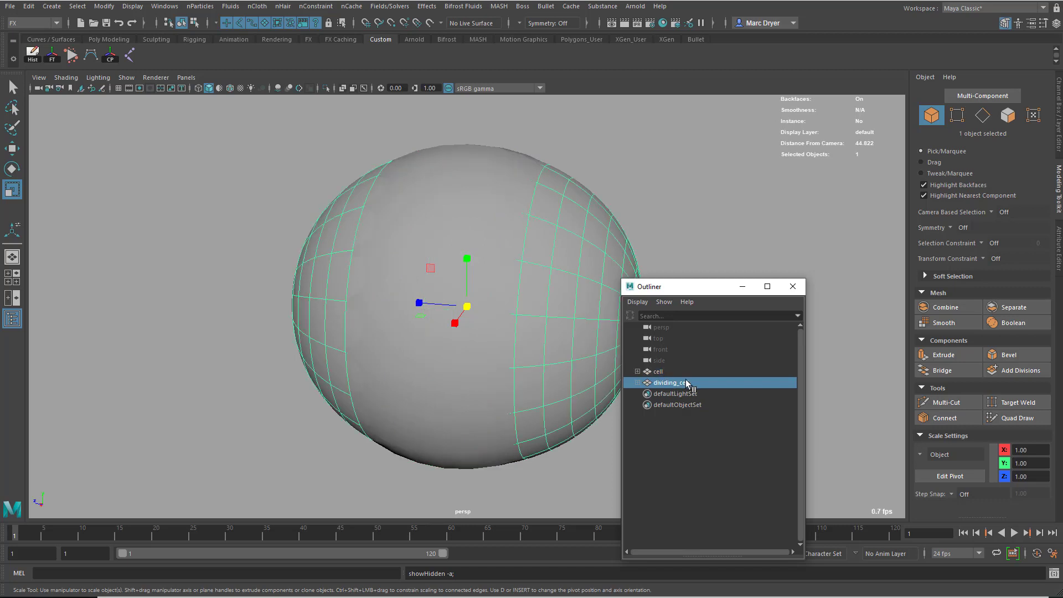
pyautogui.press('h')
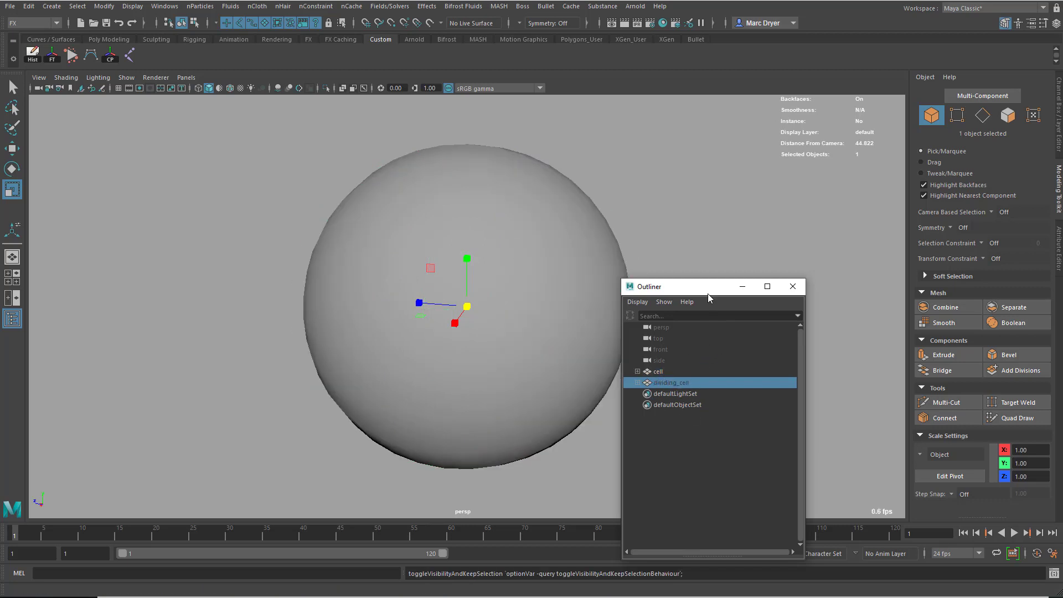
pyautogui.moveTo(707, 293); pyautogui.dragTo(221, 271)
pyautogui.click(500, 214)
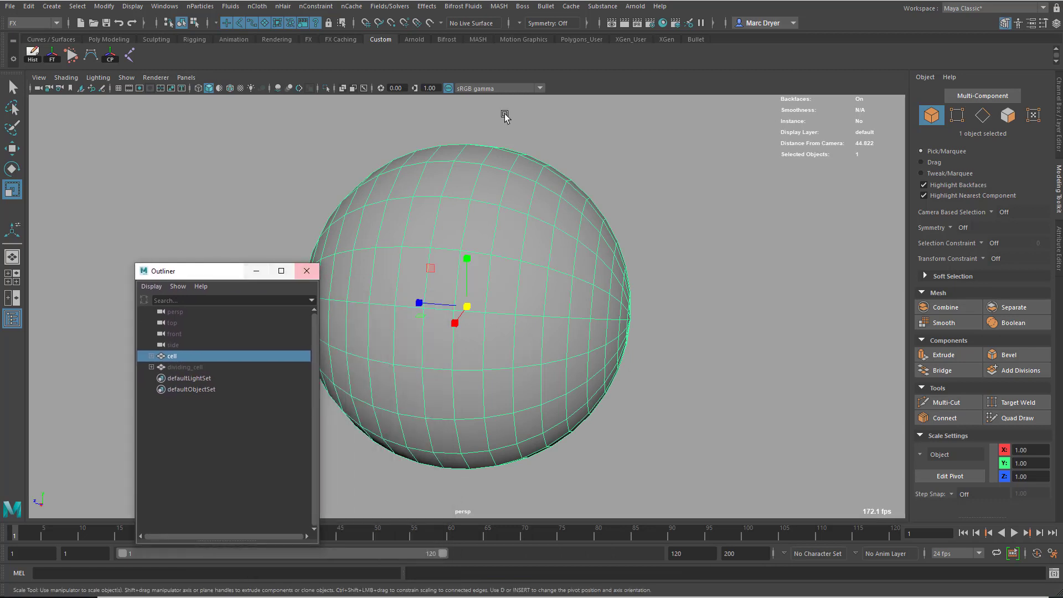
# Step: Create a MASH Blend Deformer on the selected cell sphere
pyautogui.click(498, 7)
pyautogui.moveTo(514, 48)
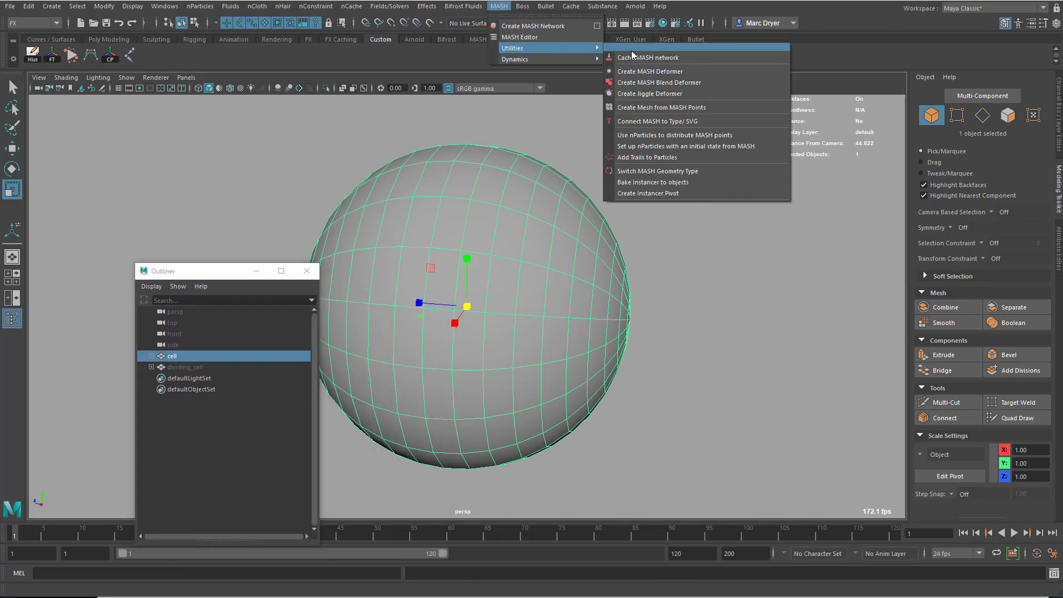
pyautogui.click(683, 90)
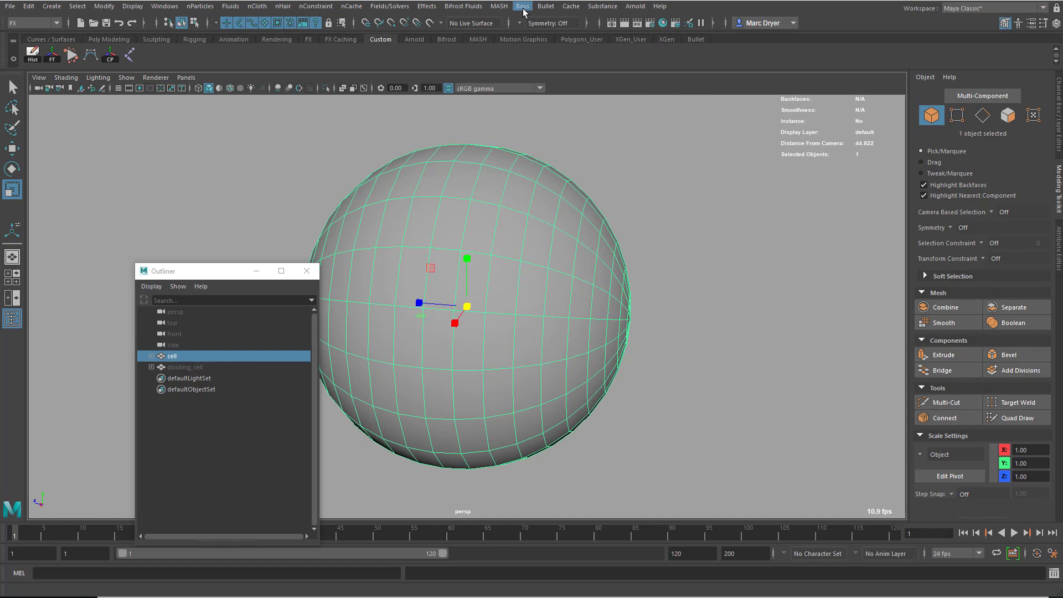
pyautogui.click(499, 6)
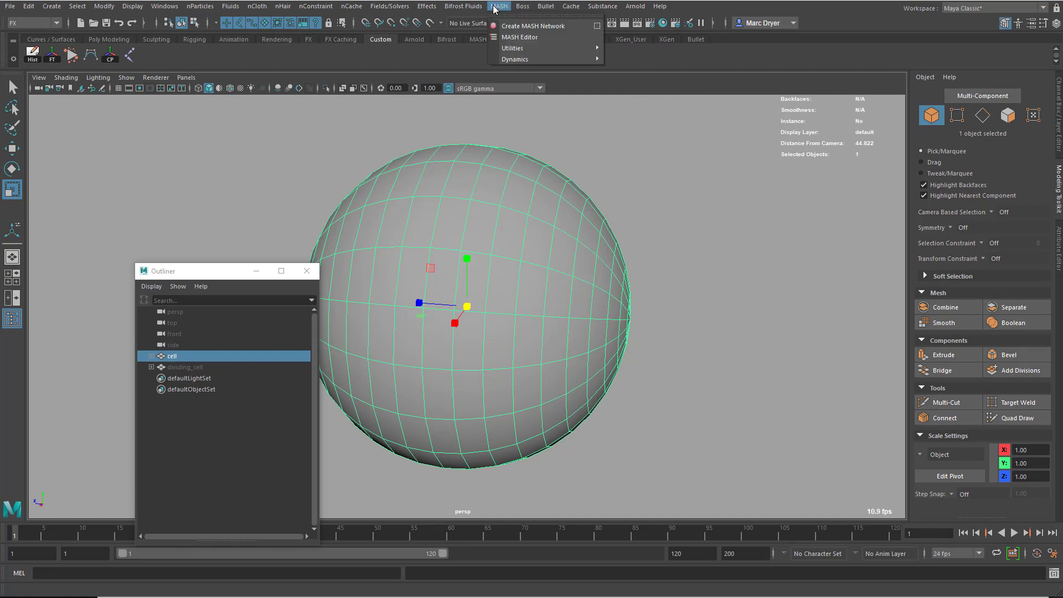
pyautogui.moveTo(554, 48)
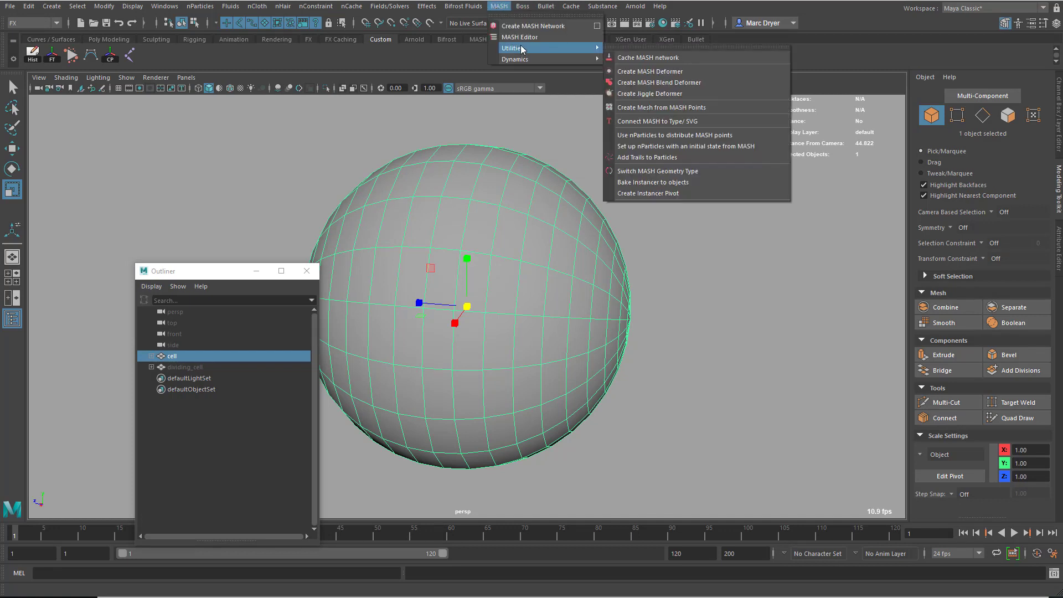
pyautogui.click(638, 83)
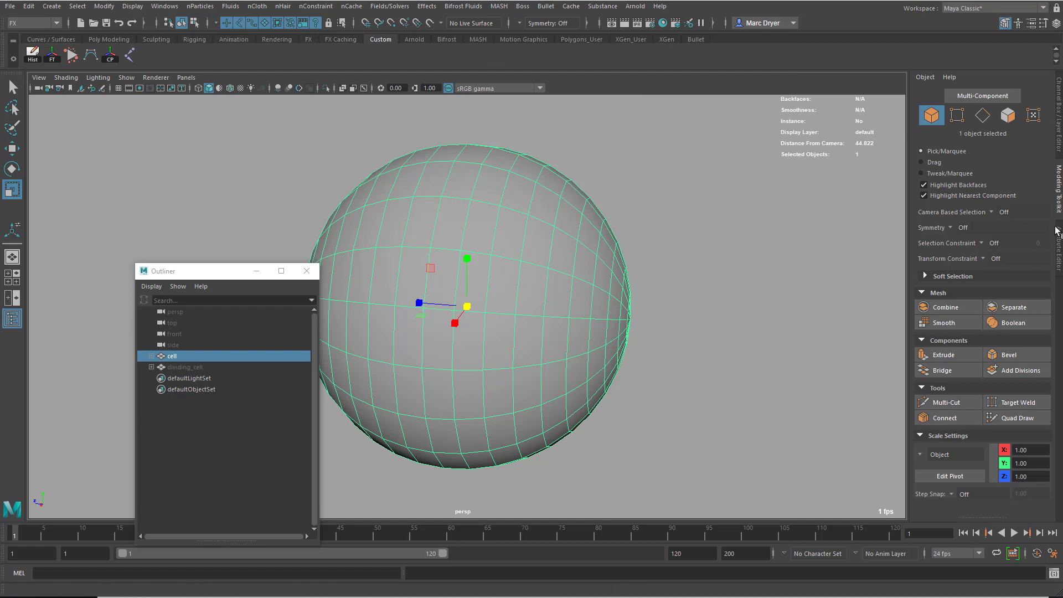
pyautogui.click(1059, 240)
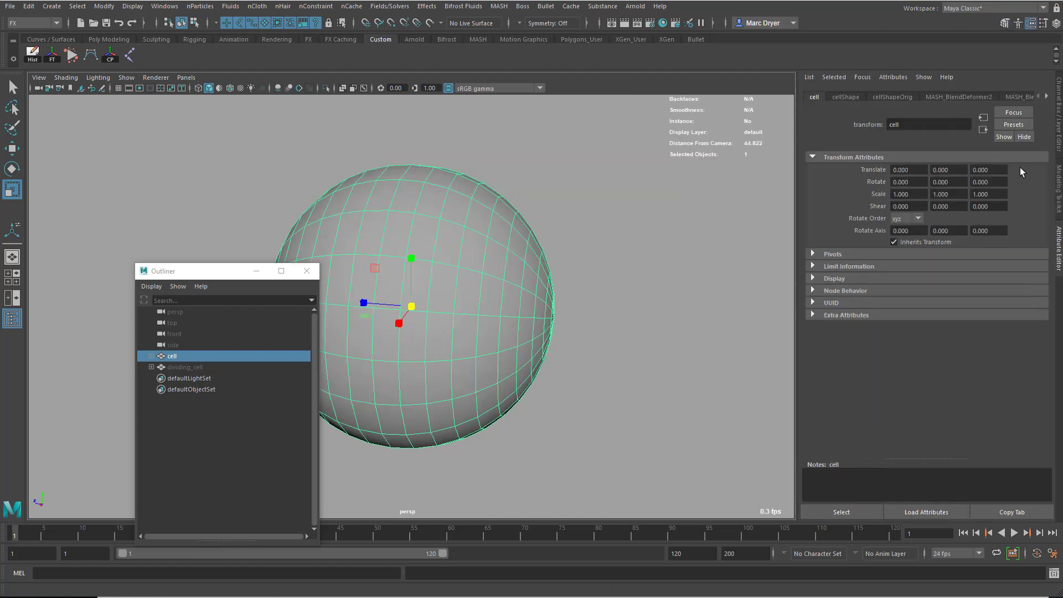
pyautogui.hotkey('ctrl', 'z')
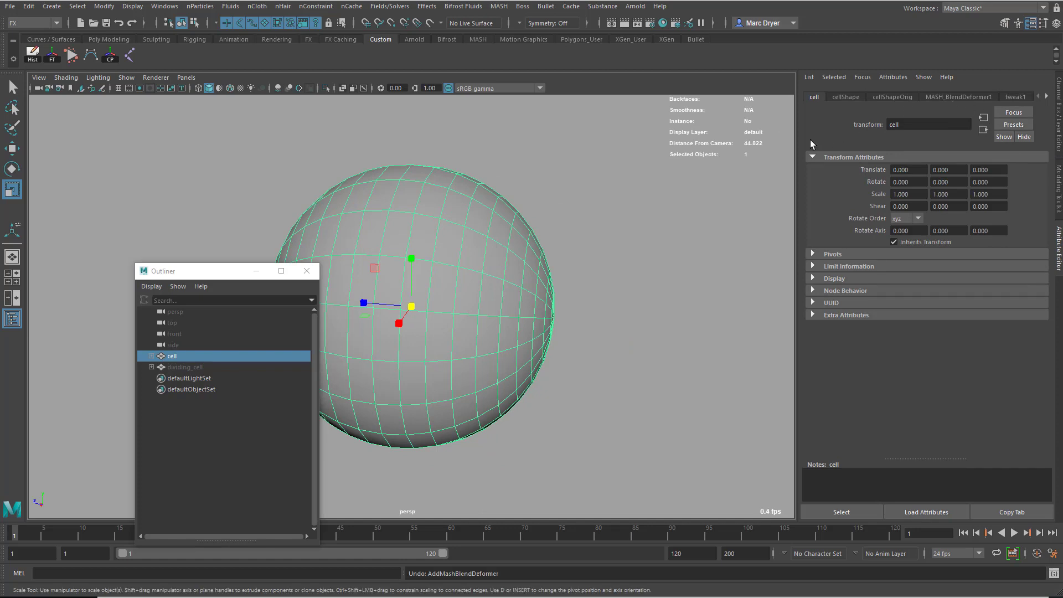
# Step: Connect the hidden dividing_cell as the Blend Mesh of MASH_BlendDeformer1
pyautogui.click(938, 98)
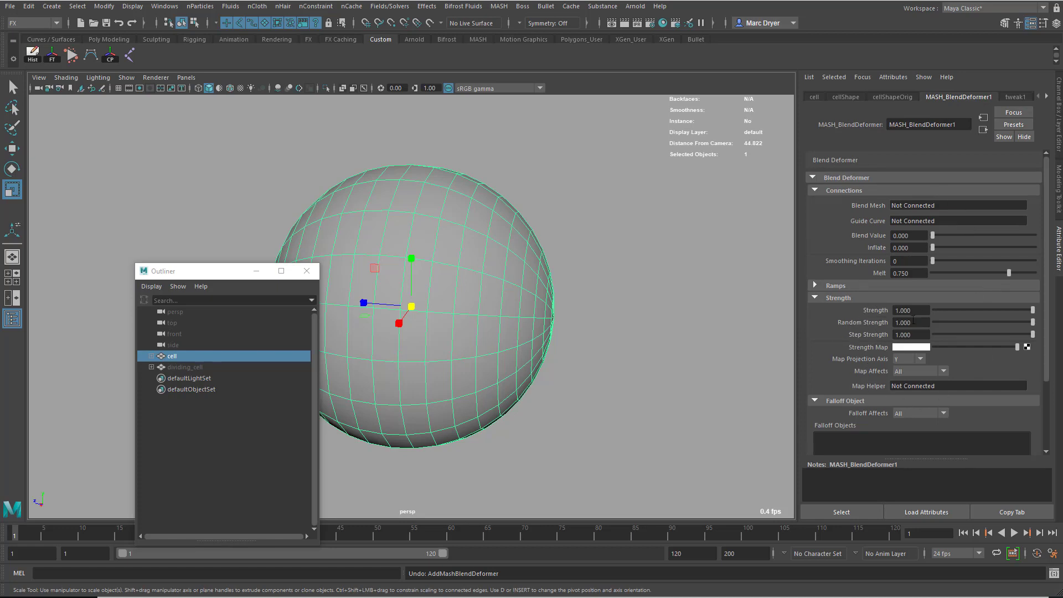
pyautogui.scroll(-3, 873, 355)
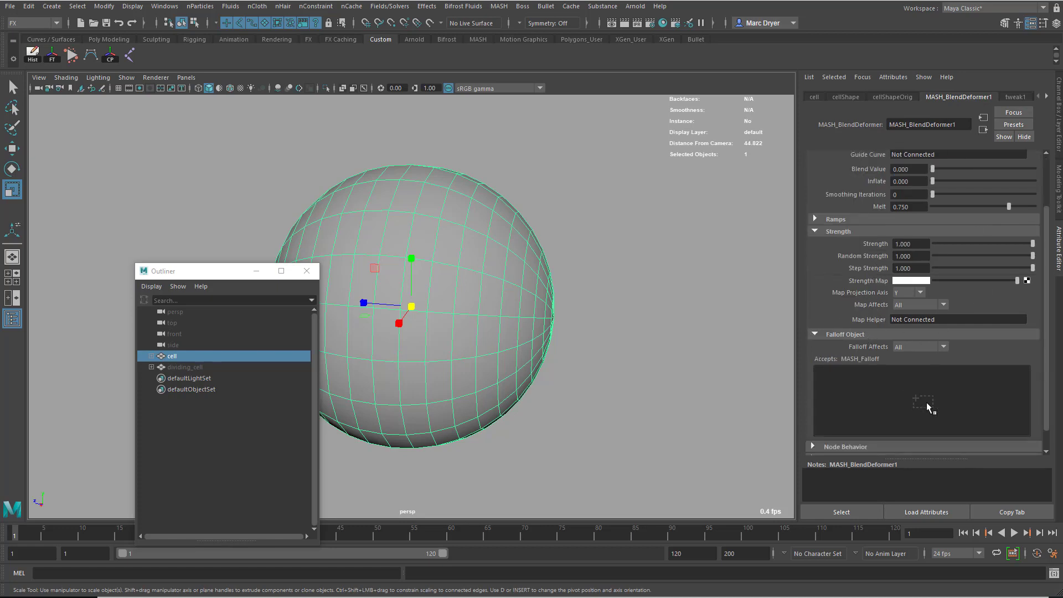
pyautogui.scroll(2, 908, 387)
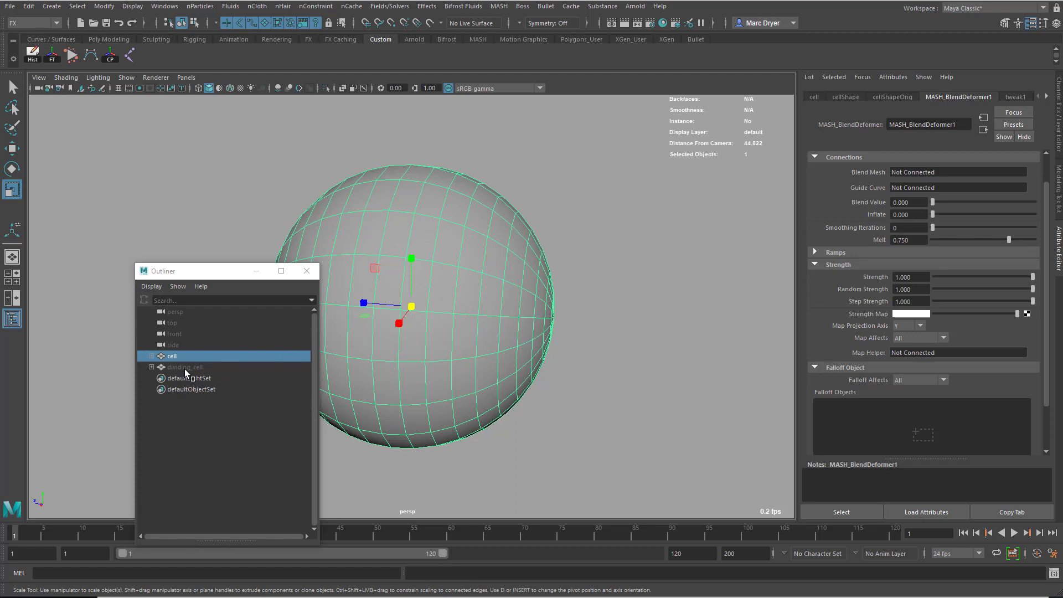
pyautogui.moveTo(185, 369); pyautogui.dragTo(907, 174, button='middle')
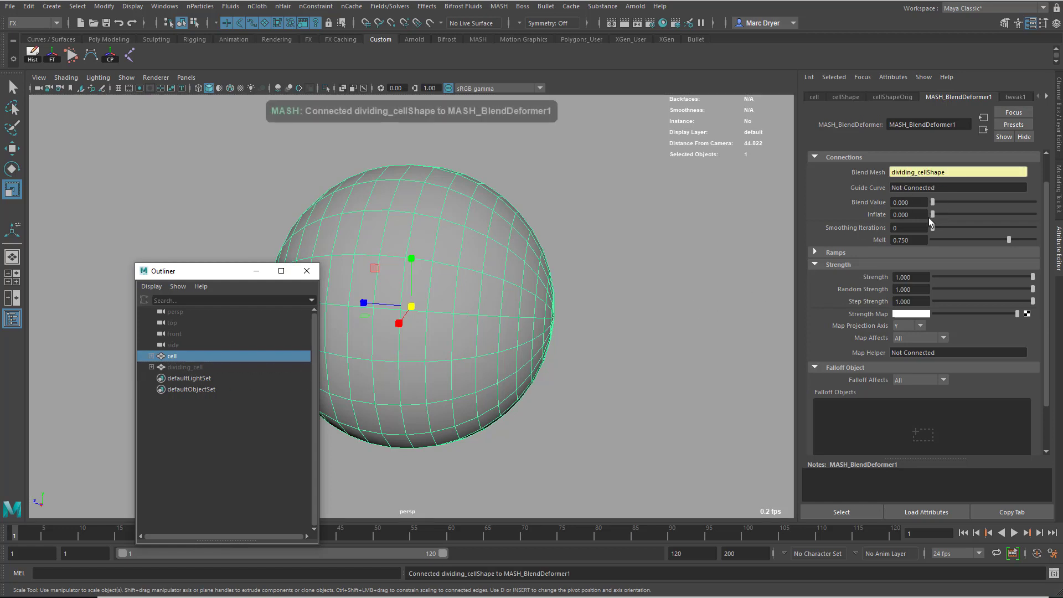
# Step: Set the deformer's Blend Value to 1, with the Outliner moved clear of the cell sphere
pyautogui.moveTo(932, 204); pyautogui.dragTo(859, 185)
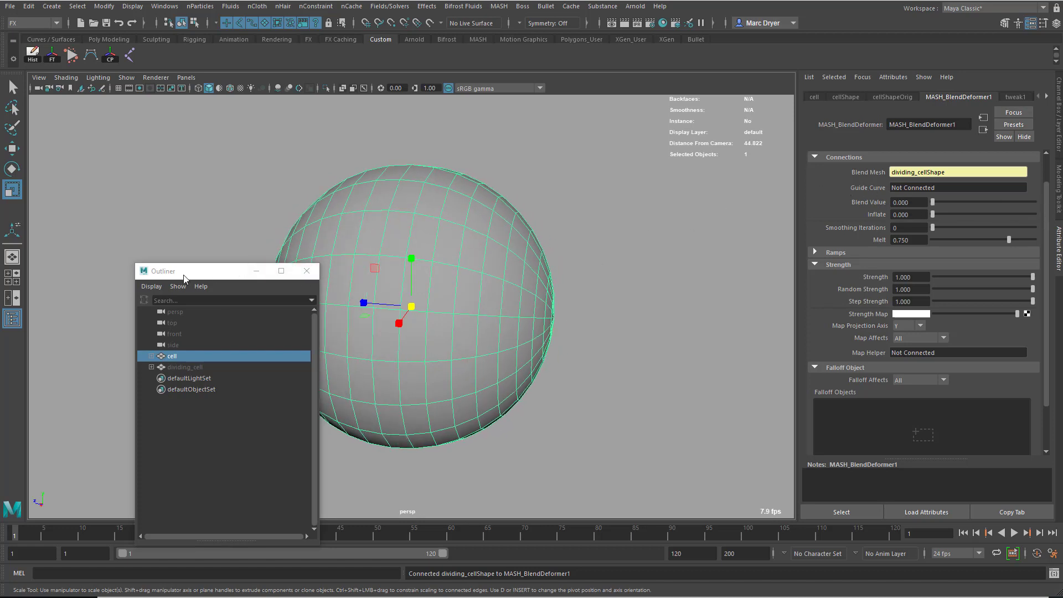
pyautogui.moveTo(184, 278); pyautogui.dragTo(110, 184)
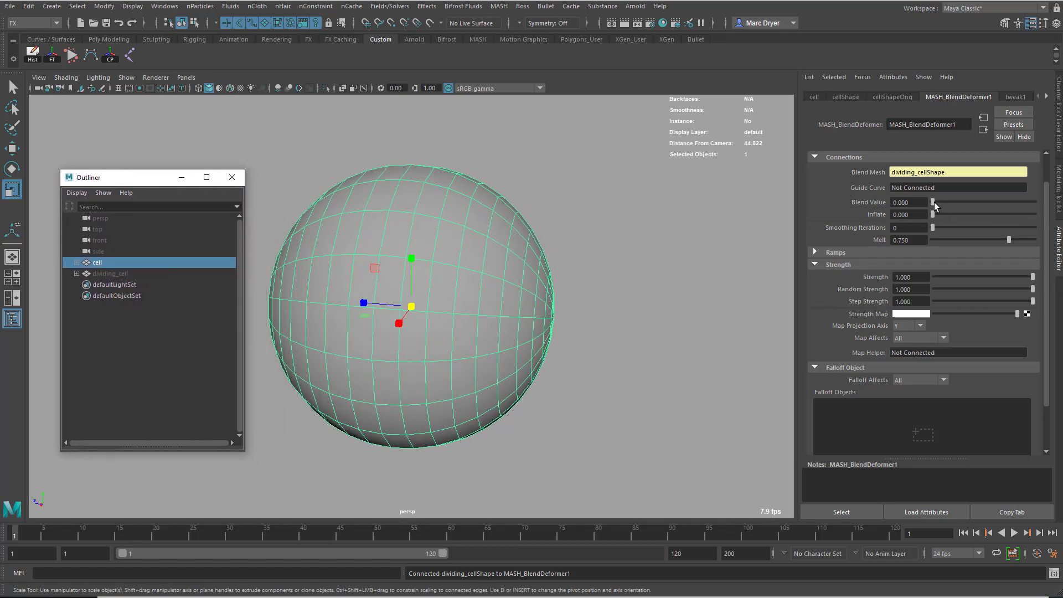
pyautogui.moveTo(933, 202); pyautogui.dragTo(1035, 201)
# Step: Examine the blend deformer's ramps and try out its Strength value on the cell
pyautogui.click(864, 253)
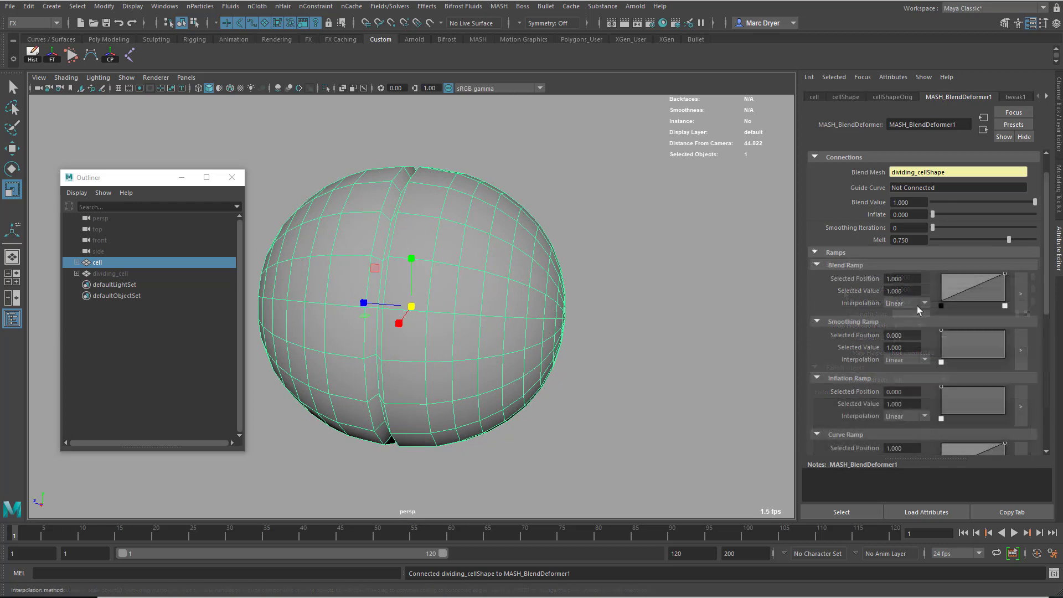
pyautogui.click(846, 253)
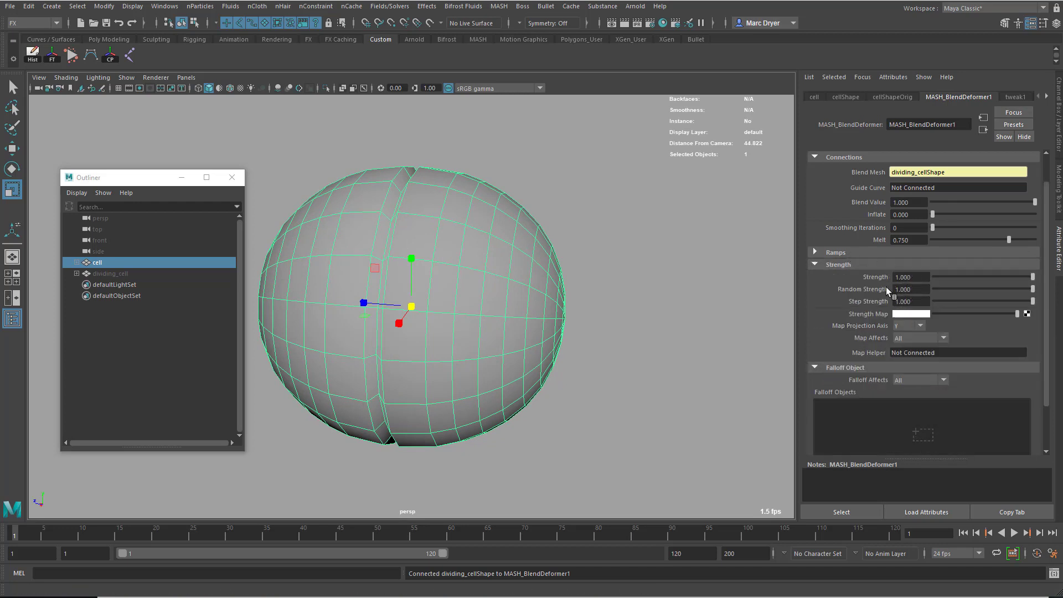
pyautogui.moveTo(1033, 276); pyautogui.dragTo(1058, 311)
# Step: Create a MASH falloff object for the blend deformer and display the wireframe over the shaded cell
pyautogui.scroll(-3, 873, 417)
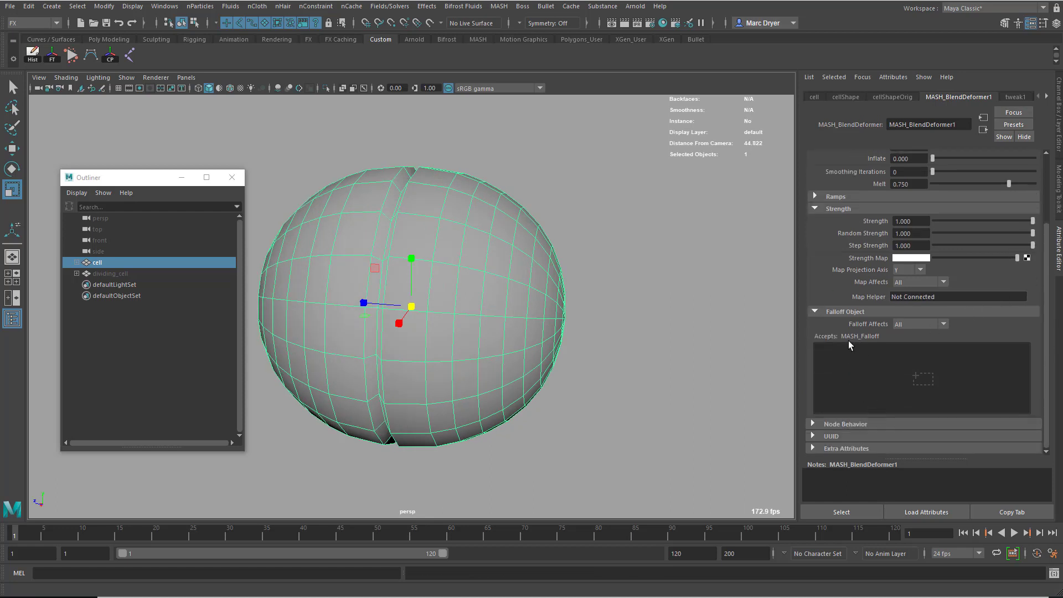
pyautogui.rightClick(877, 360)
pyautogui.click(897, 358)
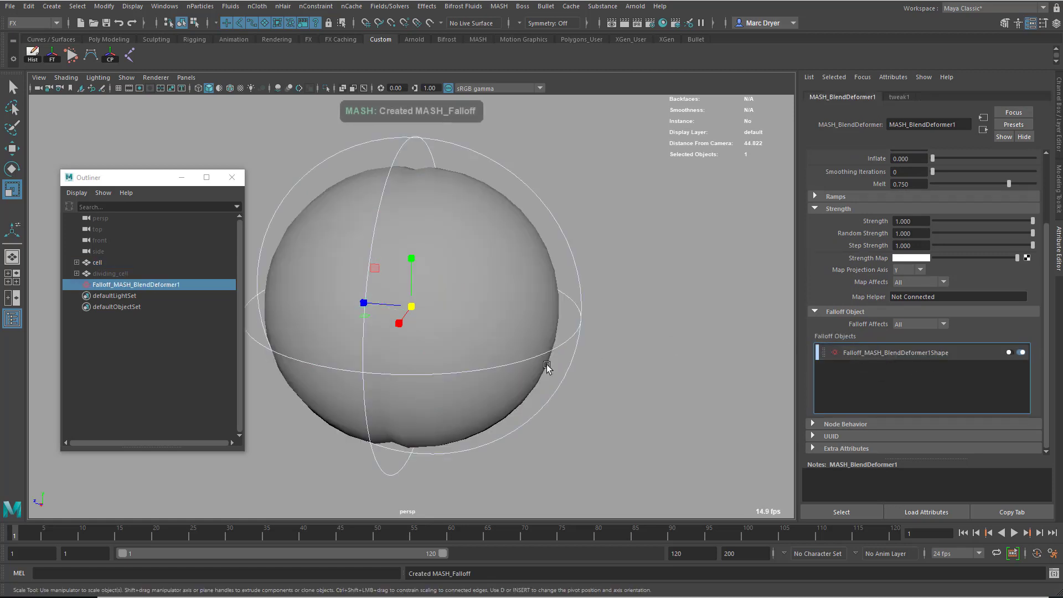
pyautogui.keyDown('alt'); pyautogui.moveTo(487, 392); pyautogui.dragTo(534, 384); pyautogui.keyUp('alt')
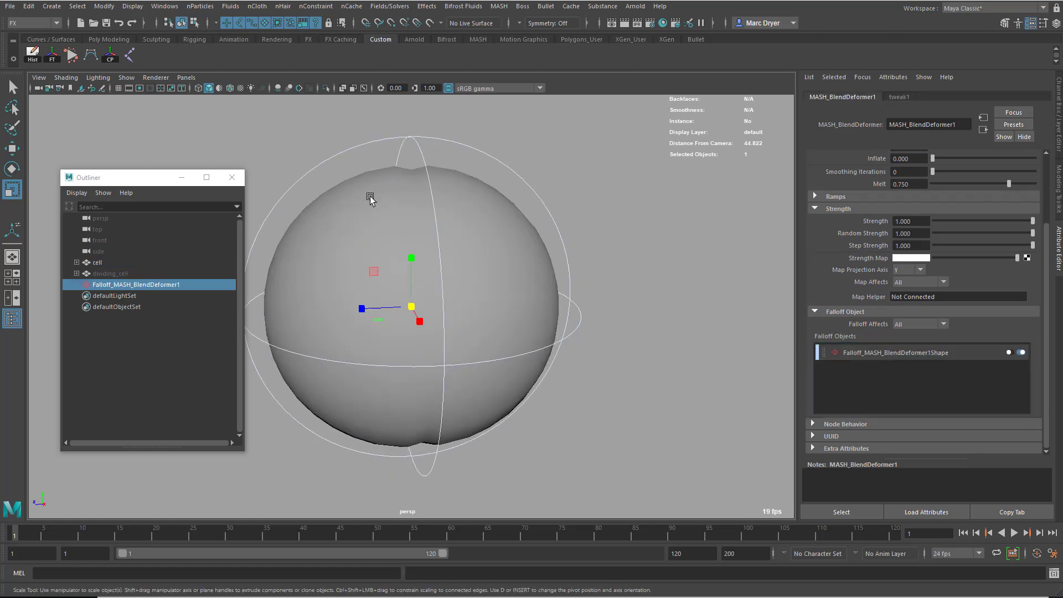
pyautogui.click(230, 94)
pyautogui.moveTo(640, 265)
pyautogui.keyDown('alt'); pyautogui.mouseDown()
pyautogui.moveTo(657, 268)
pyautogui.moveTo(583, 252)
pyautogui.mouseUp(); pyautogui.keyUp('alt')
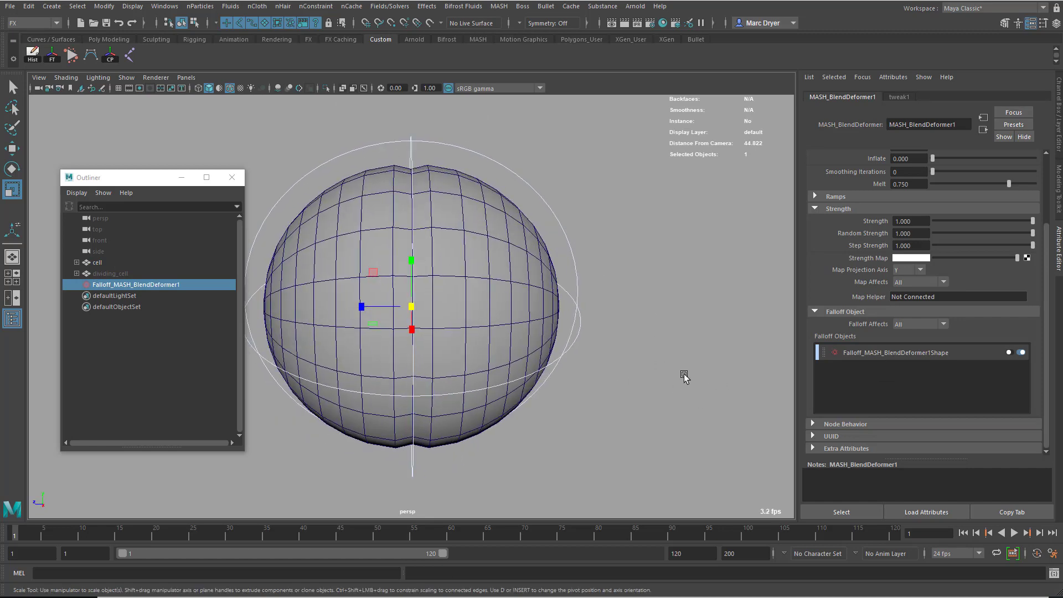
# Step: Move the falloff object along Y to try its influence on the cell, leaving Translate Y at -0.1
pyautogui.press('w')
pyautogui.keyDown('alt'); pyautogui.moveTo(695, 370); pyautogui.dragTo(548, 310); pyautogui.keyUp('alt')
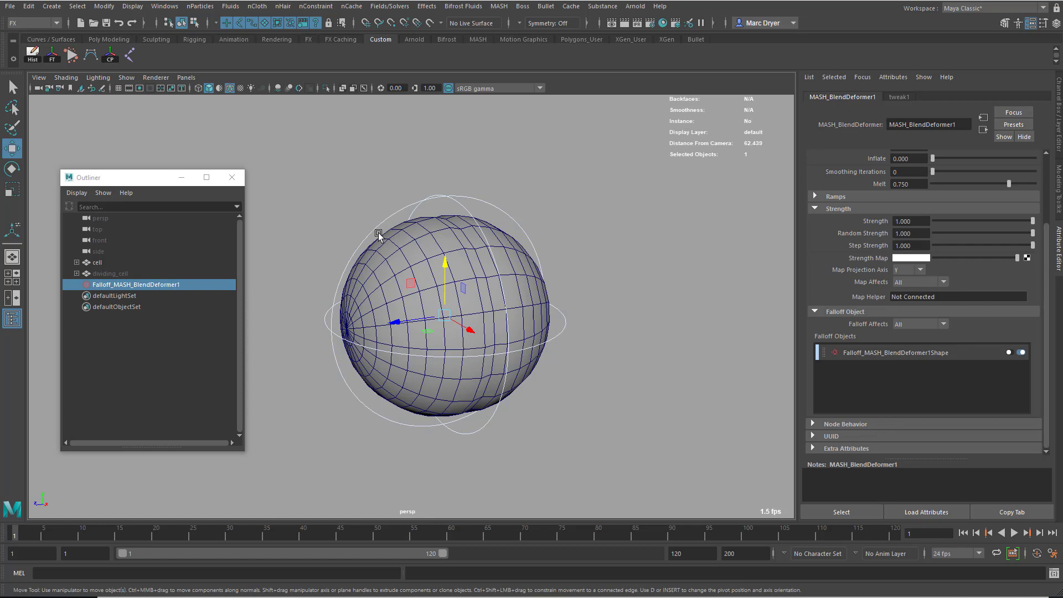
pyautogui.moveTo(445, 270)
pyautogui.mouseDown()
pyautogui.moveTo(419, 33)
pyautogui.moveTo(414, 446)
pyautogui.moveTo(380, 113)
pyautogui.moveTo(397, 308)
pyautogui.moveTo(412, 50)
pyautogui.moveTo(419, 299)
pyautogui.moveTo(434, 97)
pyautogui.moveTo(436, 269)
pyautogui.mouseUp()
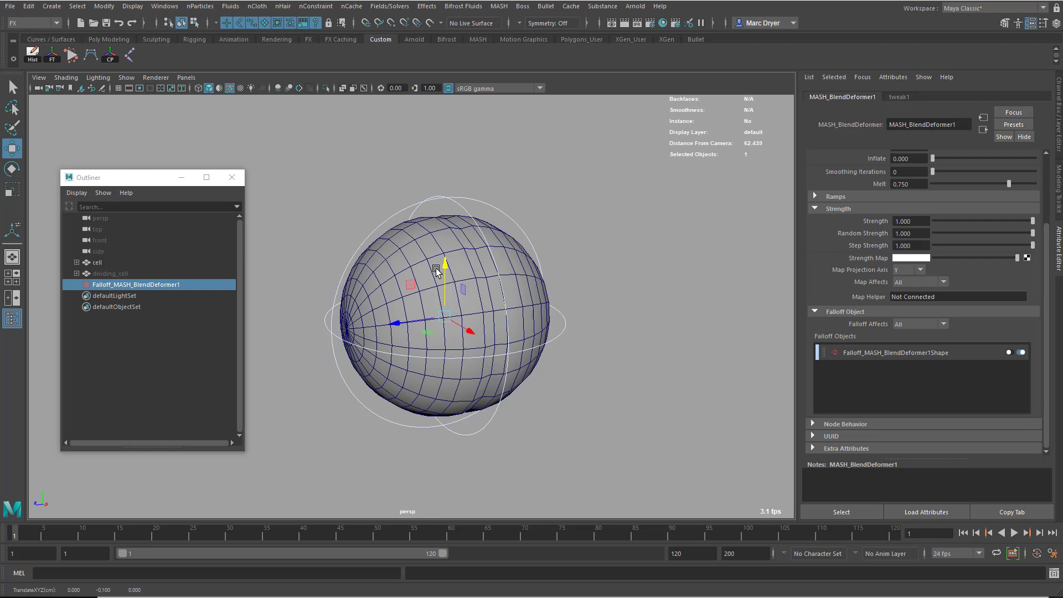
# Step: Scale the falloff object uniformly to 17.6 in X, Y and Z
pyautogui.press('r')
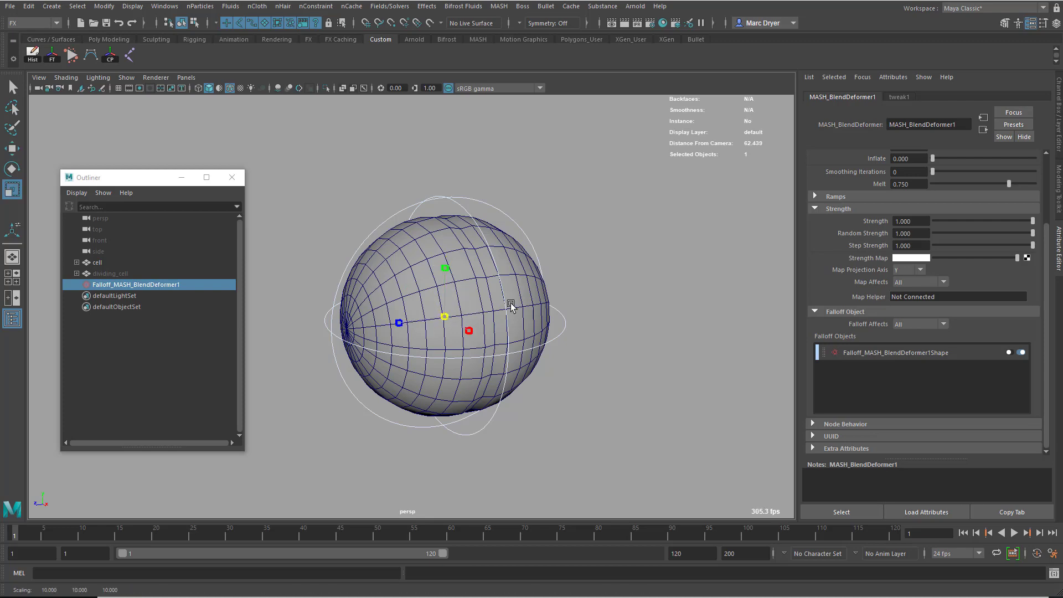
pyautogui.moveTo(994, 162)
pyautogui.mouseDown()
pyautogui.moveTo(995, 188)
pyautogui.moveTo(995, 179)
pyautogui.mouseUp()
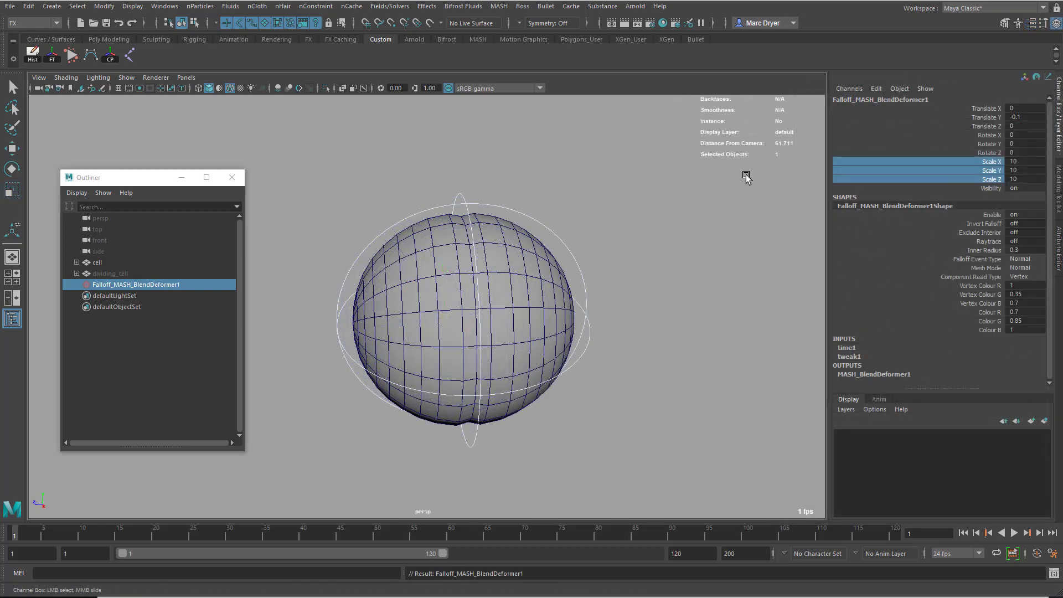
pyautogui.moveTo(670, 172); pyautogui.dragTo(711, 174, button='middle')
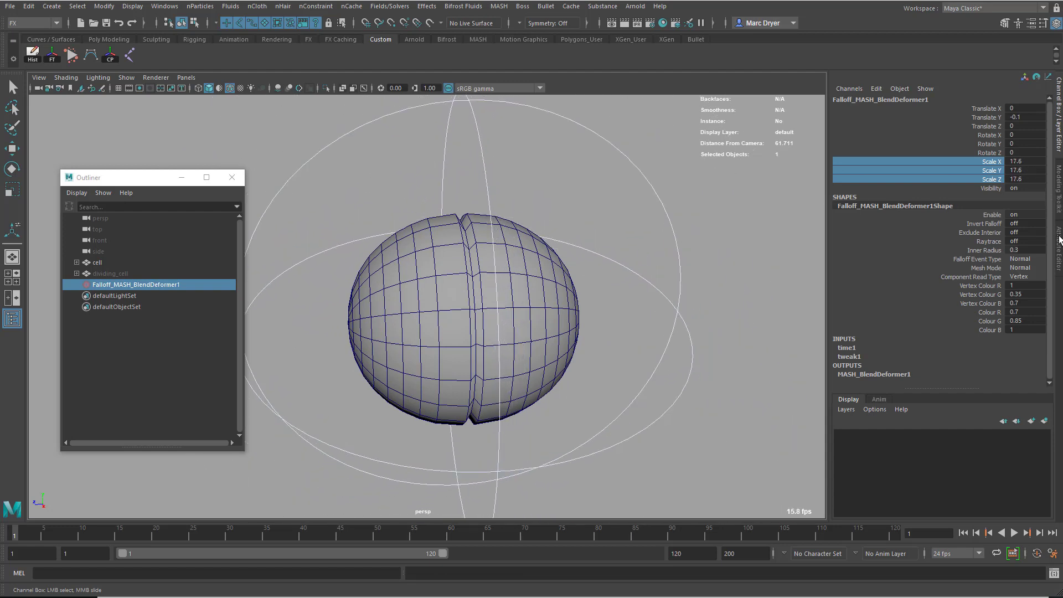
# Step: Open the falloff object's shape attributes and raise its Inner Zone to 0.519
pyautogui.click(1058, 243)
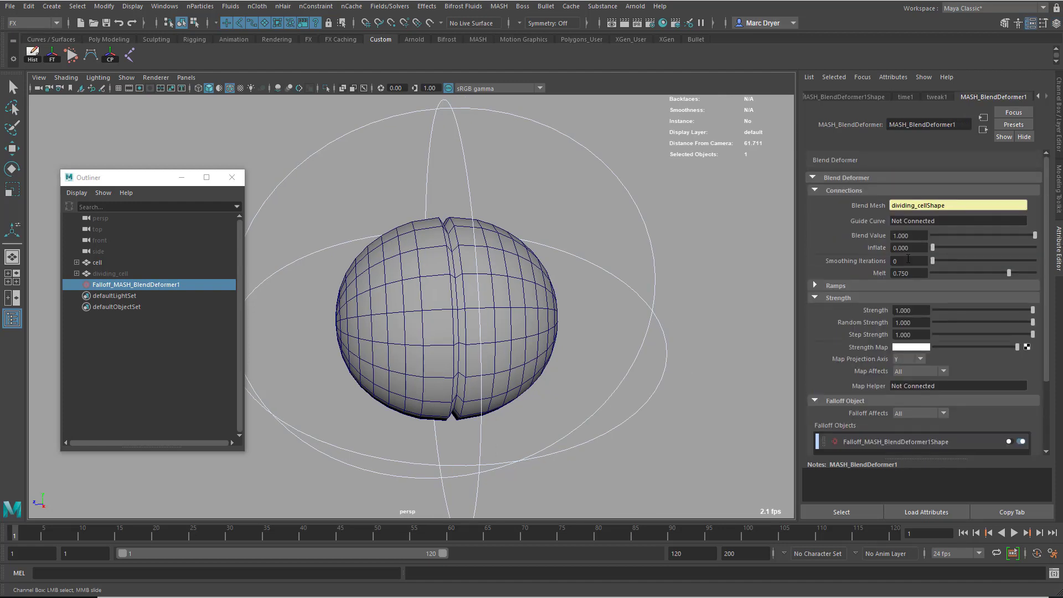
pyautogui.click(912, 352)
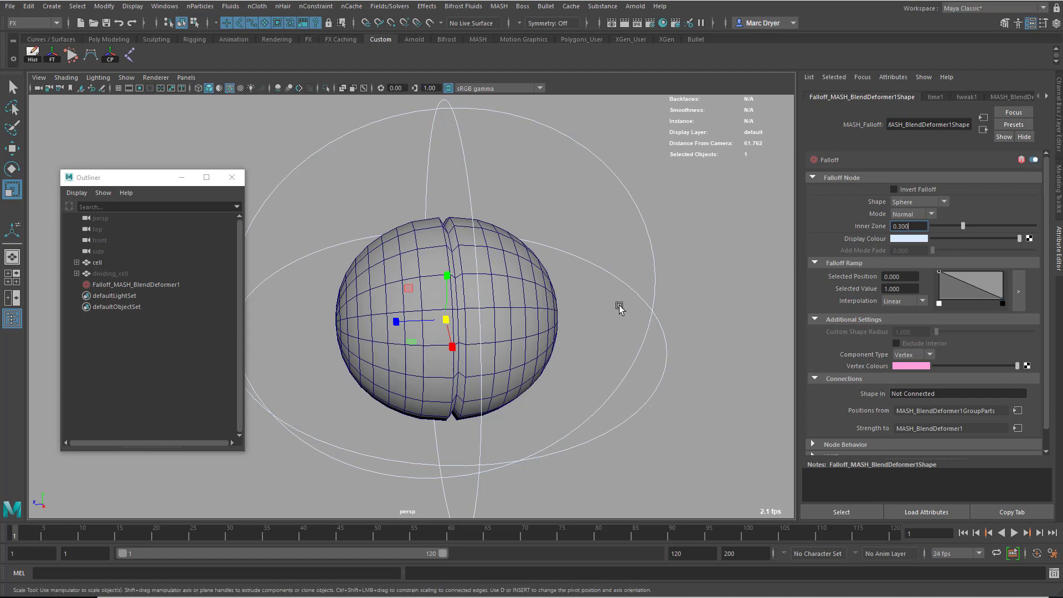
pyautogui.moveTo(963, 230); pyautogui.dragTo(986, 239)
pyautogui.keyDown('alt'); pyautogui.moveTo(467, 214); pyautogui.dragTo(450, 199); pyautogui.keyUp('alt')
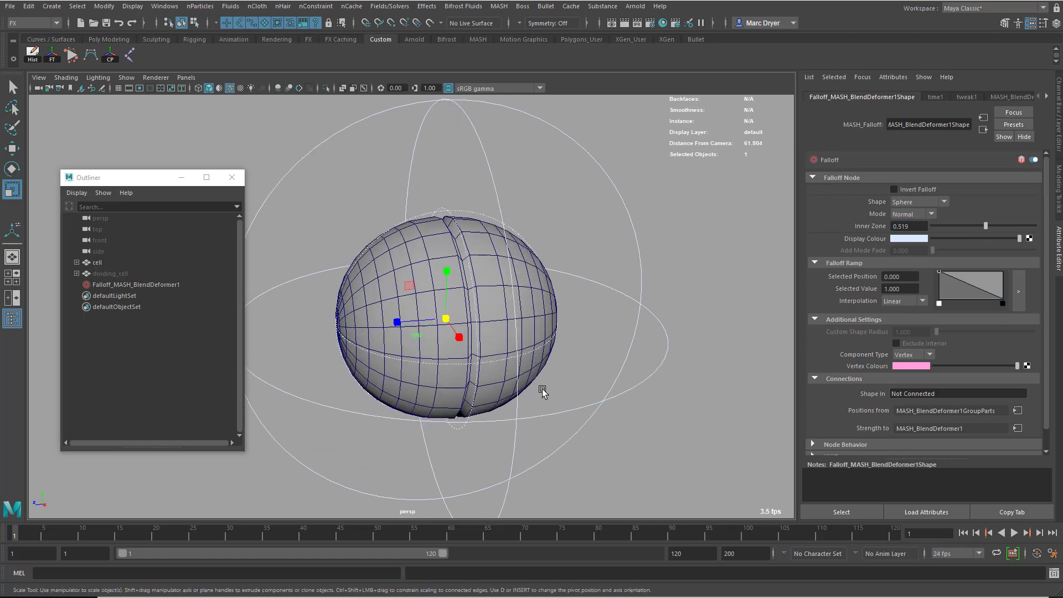
# Step: Move the falloff object up along Y until it sits clear above the cell, at Translate Y 30.893
pyautogui.press('w')
pyautogui.keyDown('alt'); pyautogui.moveTo(564, 374); pyautogui.dragTo(507, 338, button='right'); pyautogui.keyUp('alt')
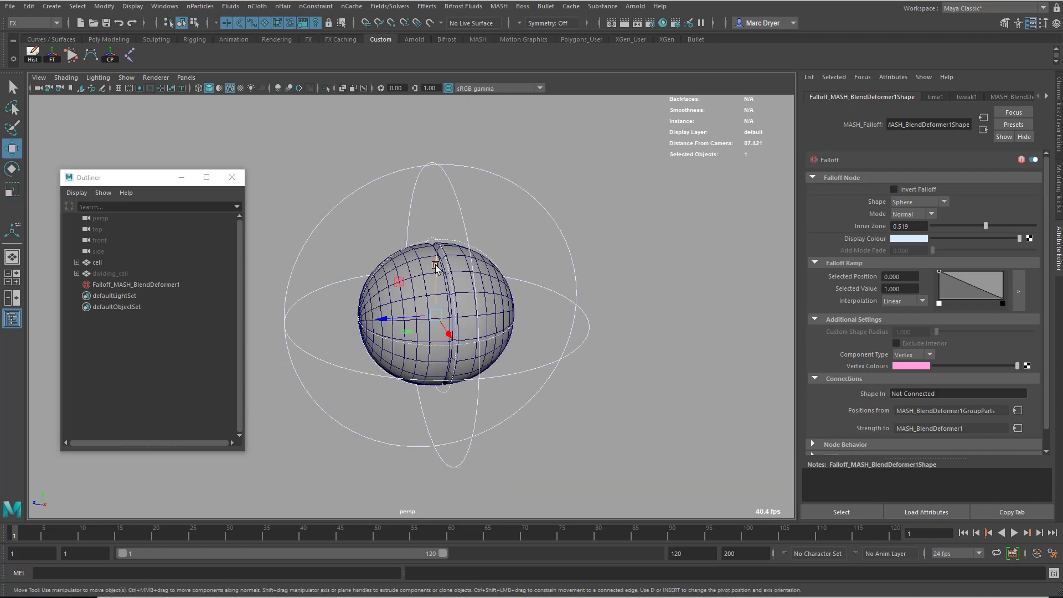
pyautogui.moveTo(435, 267); pyautogui.dragTo(378, 269)
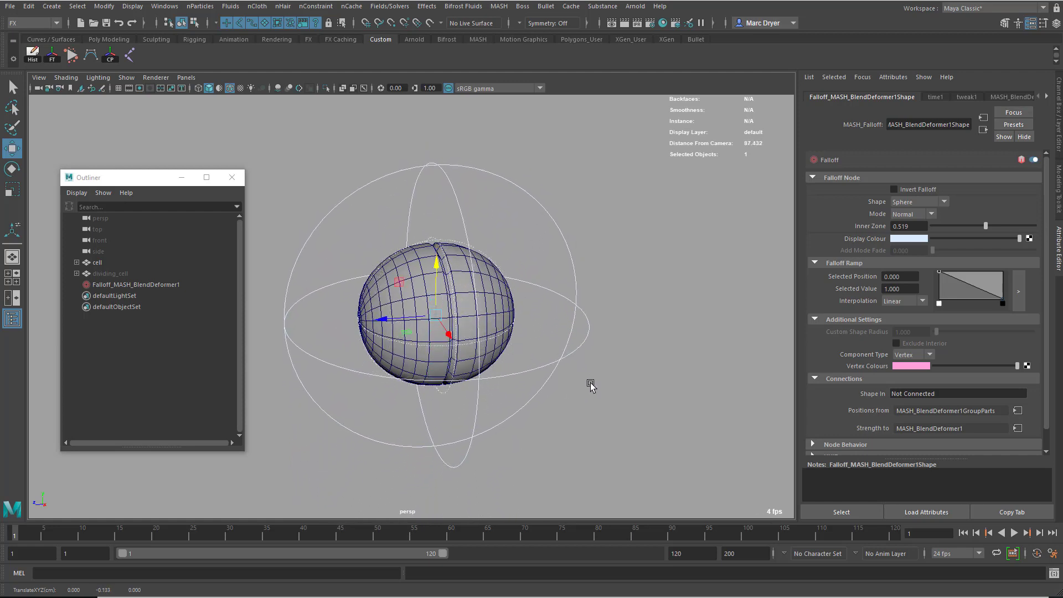
pyautogui.keyDown('alt'); pyautogui.moveTo(589, 383); pyautogui.dragTo(407, 366, button='right'); pyautogui.keyUp('alt')
pyautogui.keyDown('alt'); pyautogui.moveTo(408, 366); pyautogui.dragTo(408, 357); pyautogui.keyUp('alt')
pyautogui.moveTo(429, 257); pyautogui.dragTo(427, 100)
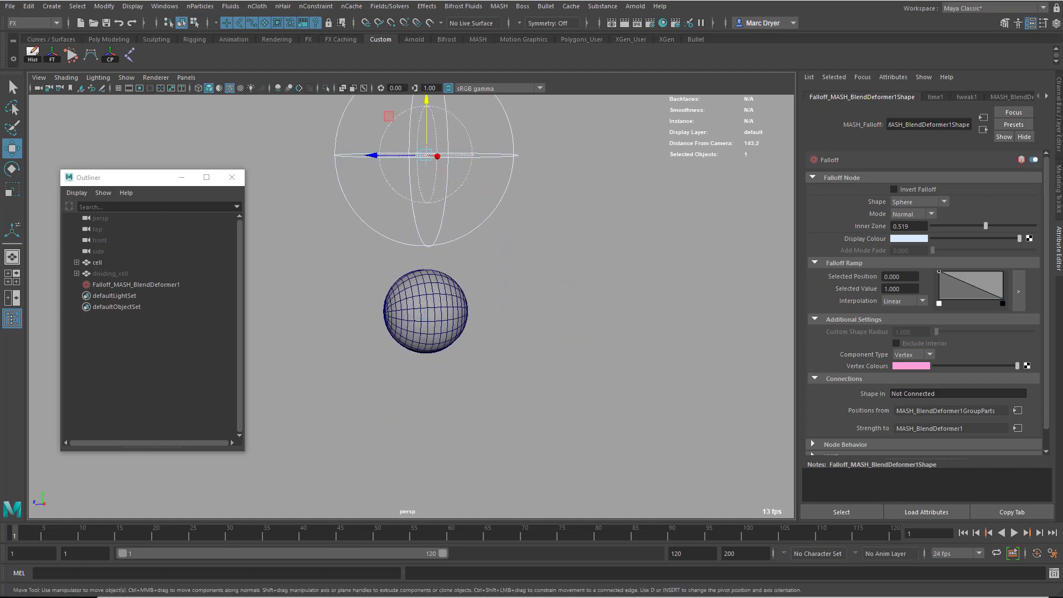
# Step: Set a key on the falloff object's Translate Y channel at frame 1
pyautogui.click(1058, 116)
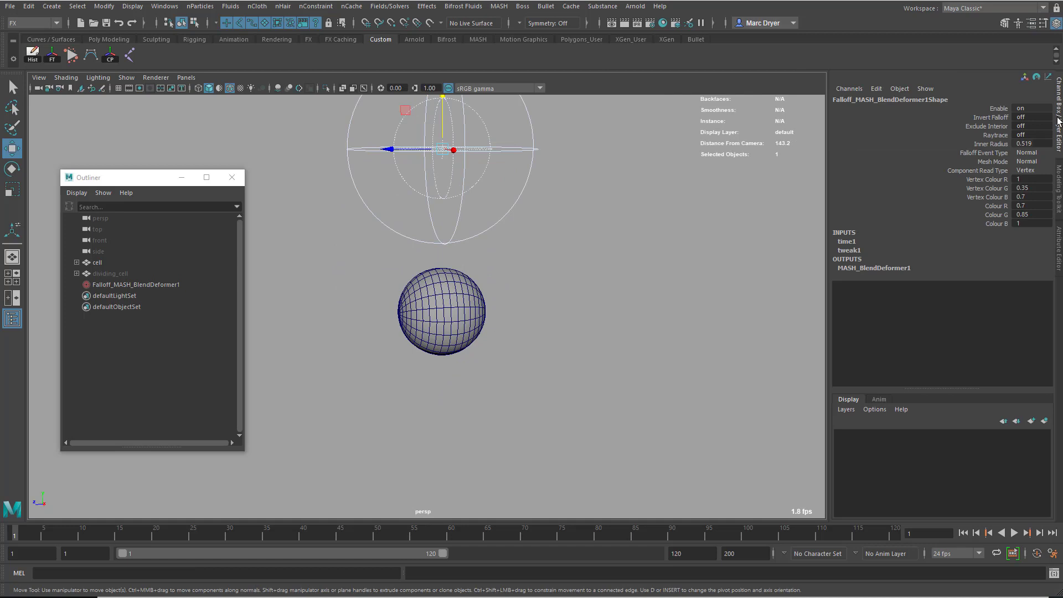
pyautogui.press('Up')
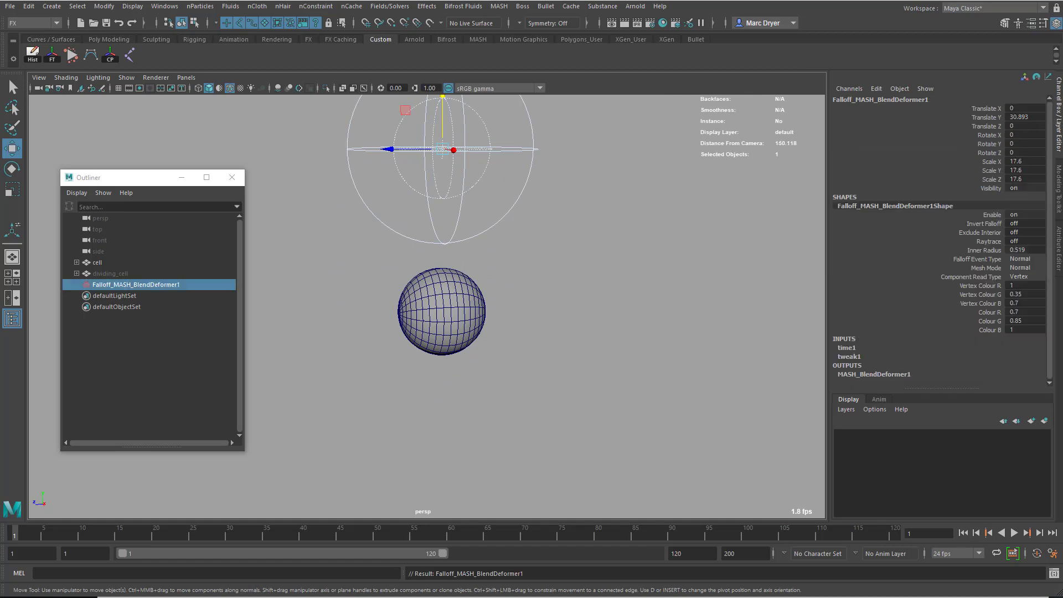
pyautogui.click(999, 119)
pyautogui.press('s')
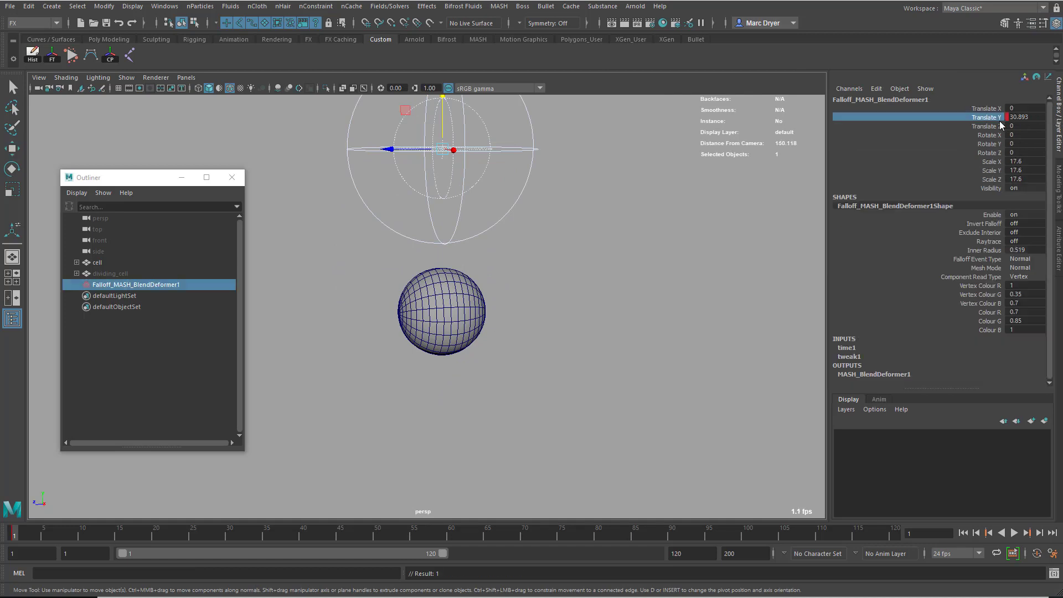
# Step: At frame 60, key the falloff object below the cell at Translate Y -32.07 and play back the animation
pyautogui.hotkey('alt', 'v')
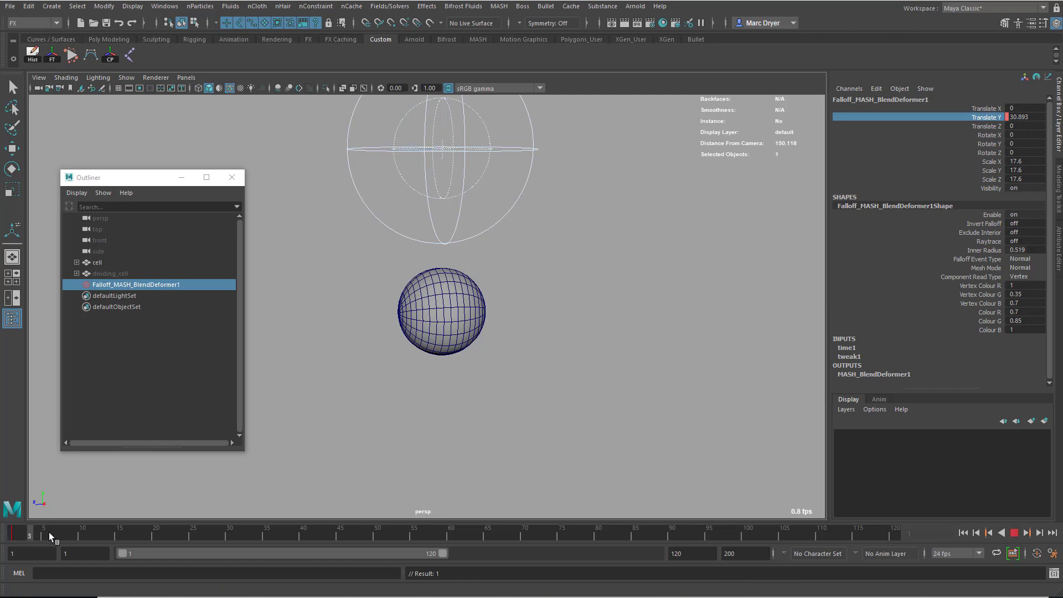
pyautogui.hotkey('alt', 'v')
pyautogui.press('w')
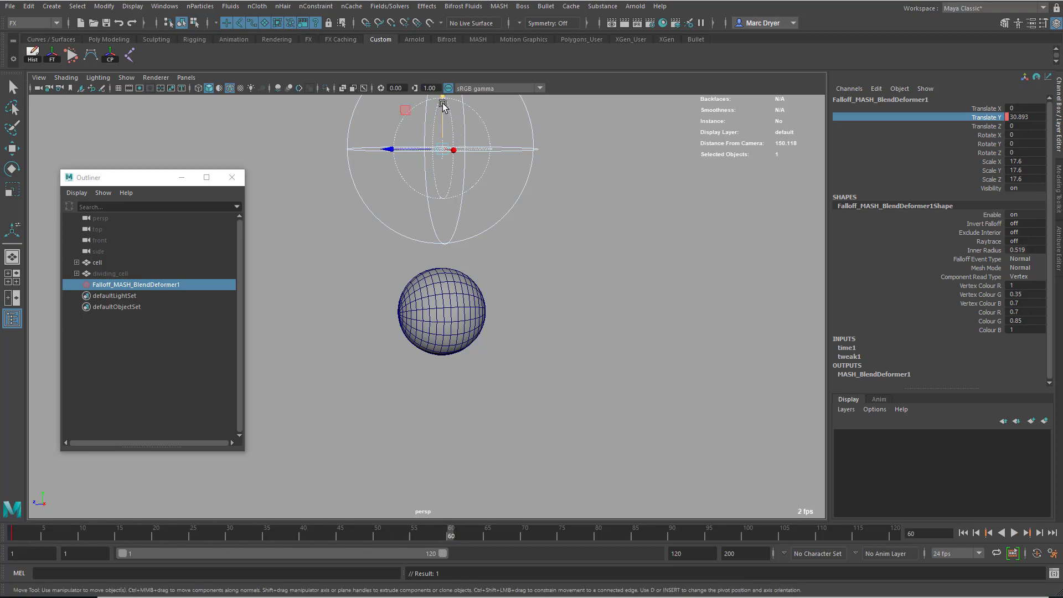
pyautogui.moveTo(444, 113); pyautogui.dragTo(427, 431)
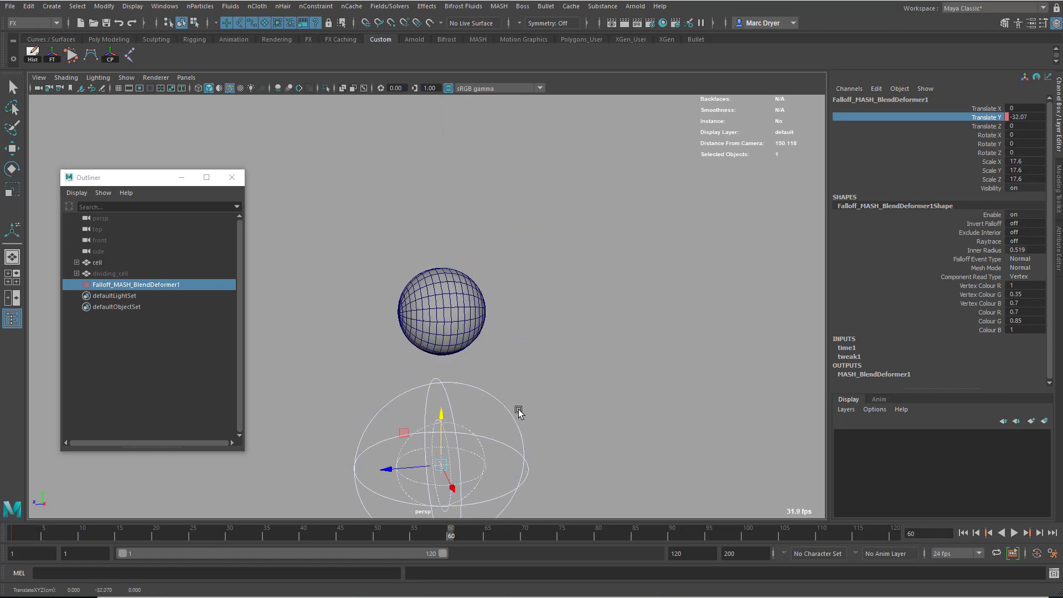
pyautogui.click(1014, 535)
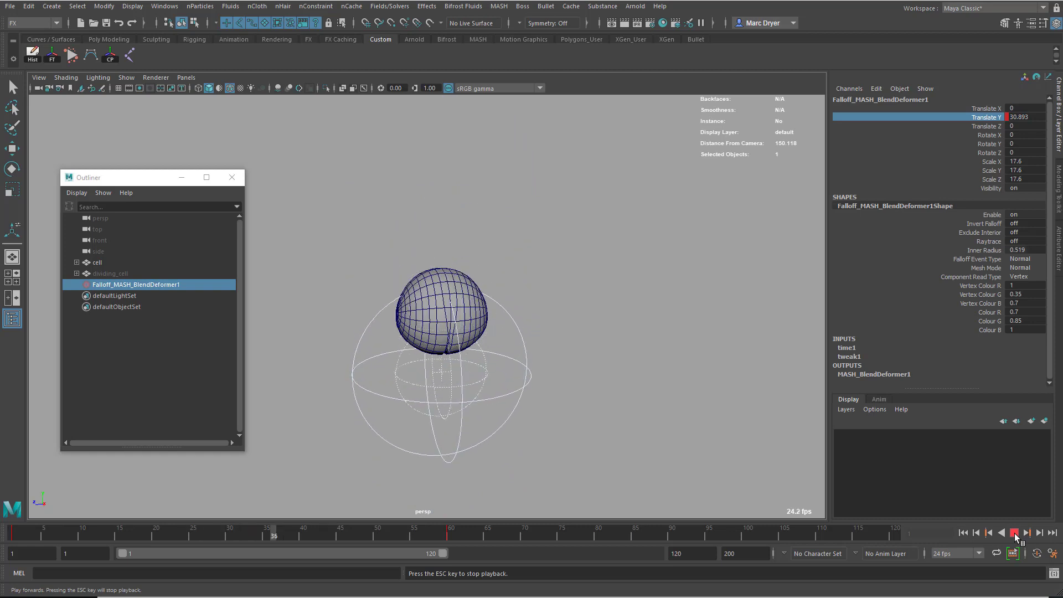
pyautogui.click(1014, 534)
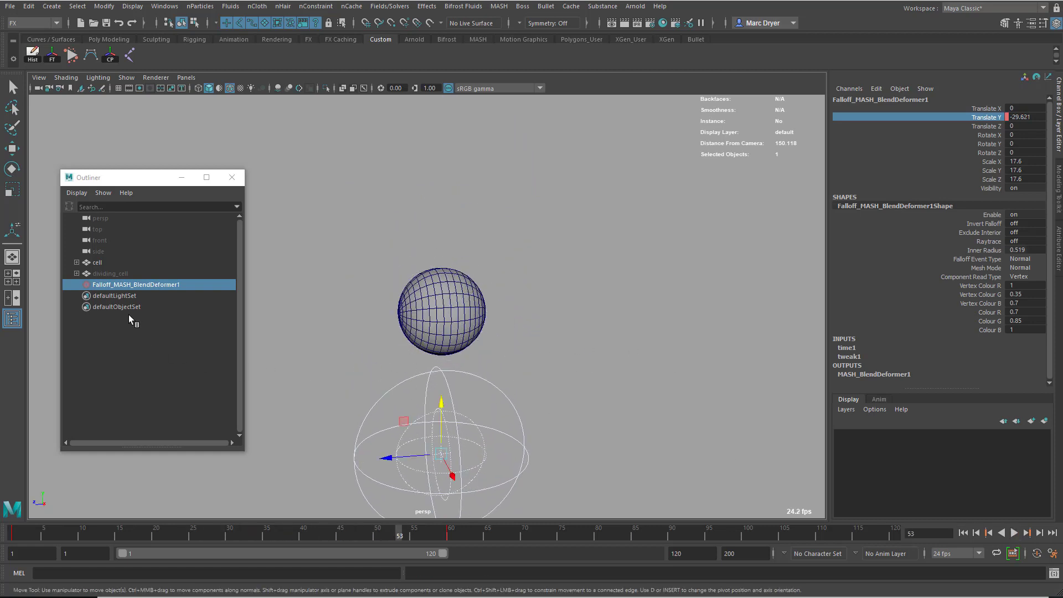
# Step: Open the falloff object's shape attributes again and look through the available falloff Shape options
pyautogui.doubleClick(132, 285)
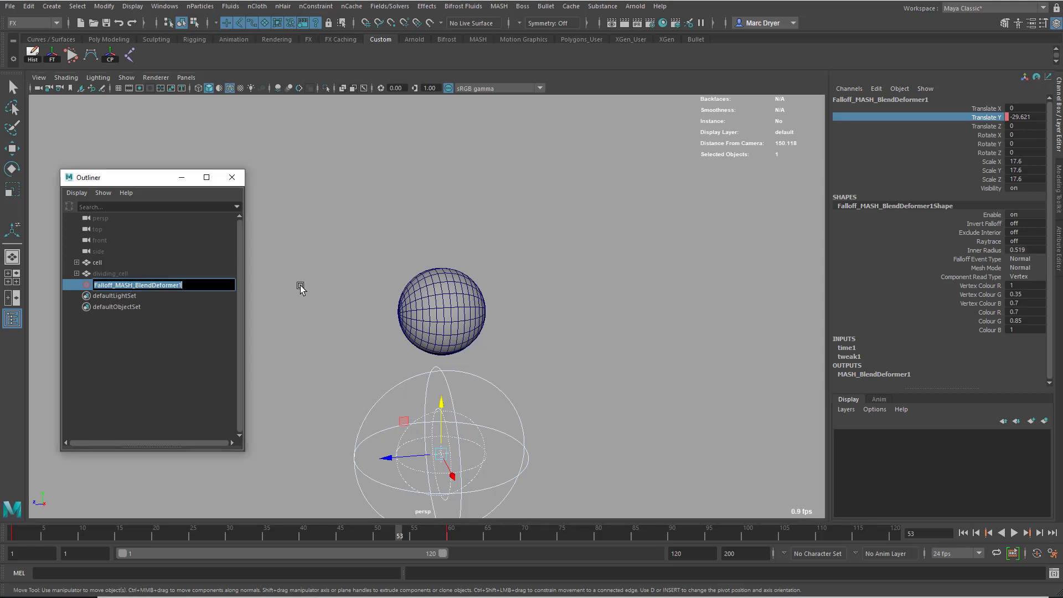
pyautogui.click(90, 285)
pyautogui.hotkey('ctrl', 'a')
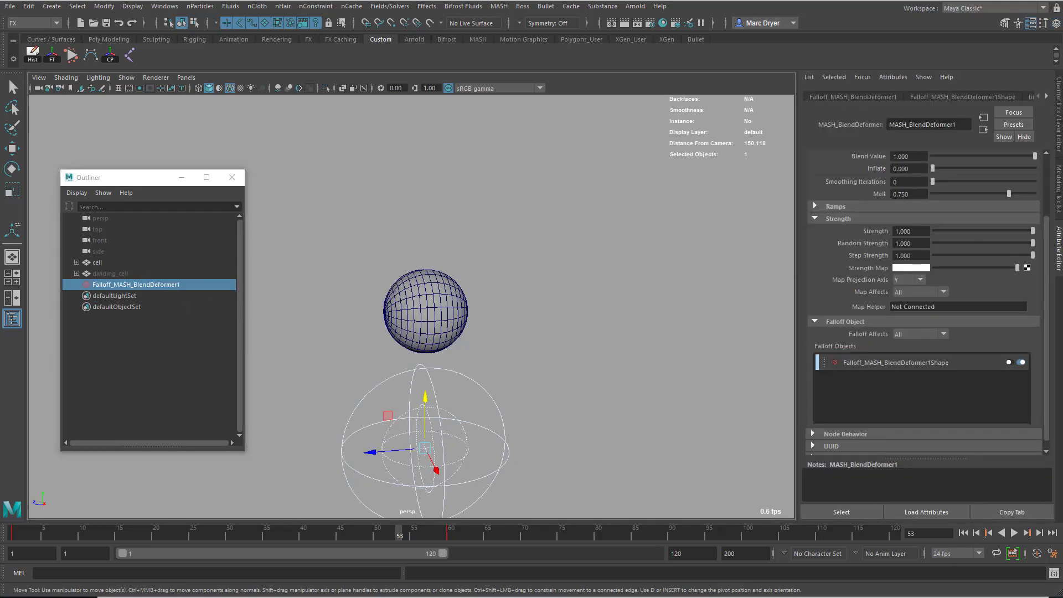
pyautogui.click(883, 365)
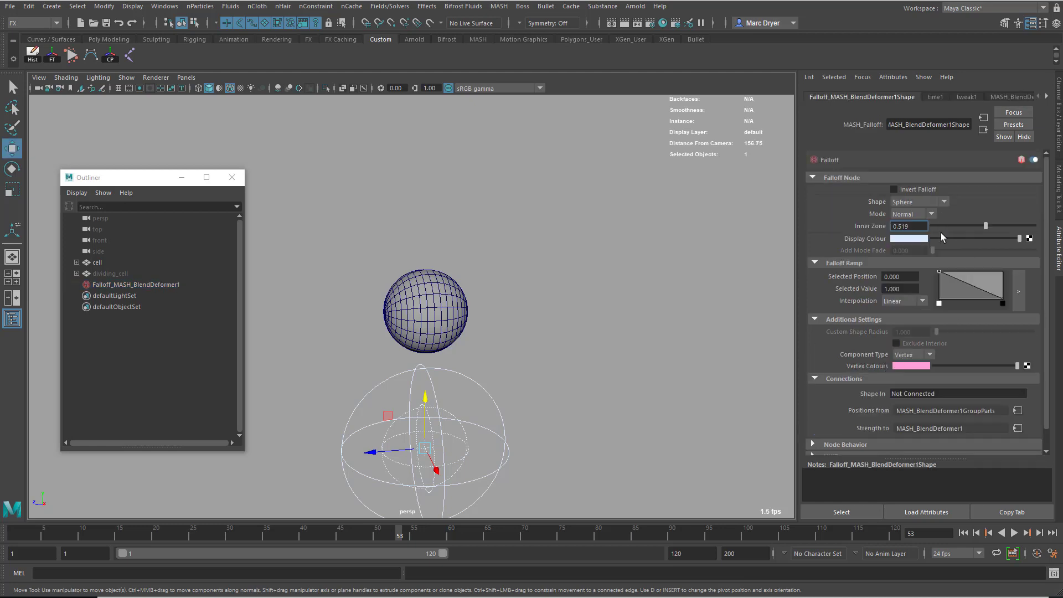
pyautogui.click(904, 202)
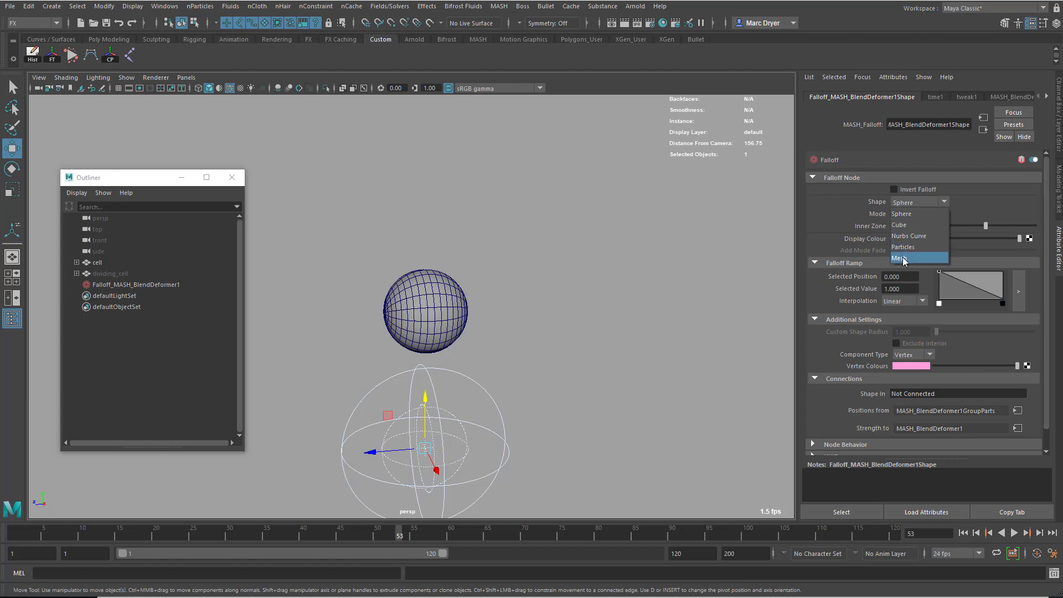
pyautogui.click(908, 203)
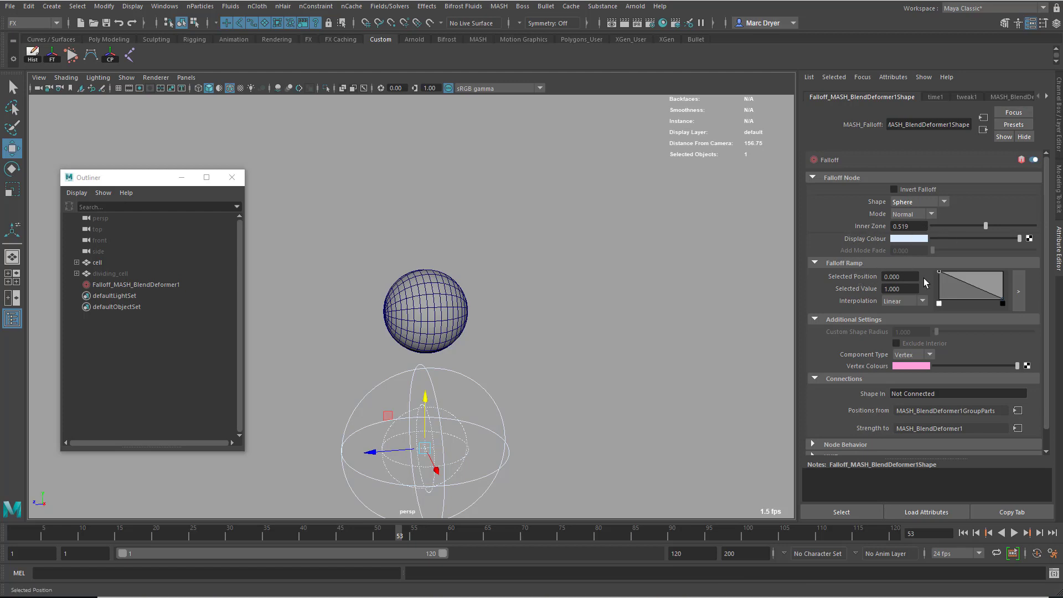
# Step: Try Smooth interpolation on the Falloff Ramp and settle on Spline
pyautogui.click(907, 301)
pyautogui.click(900, 335)
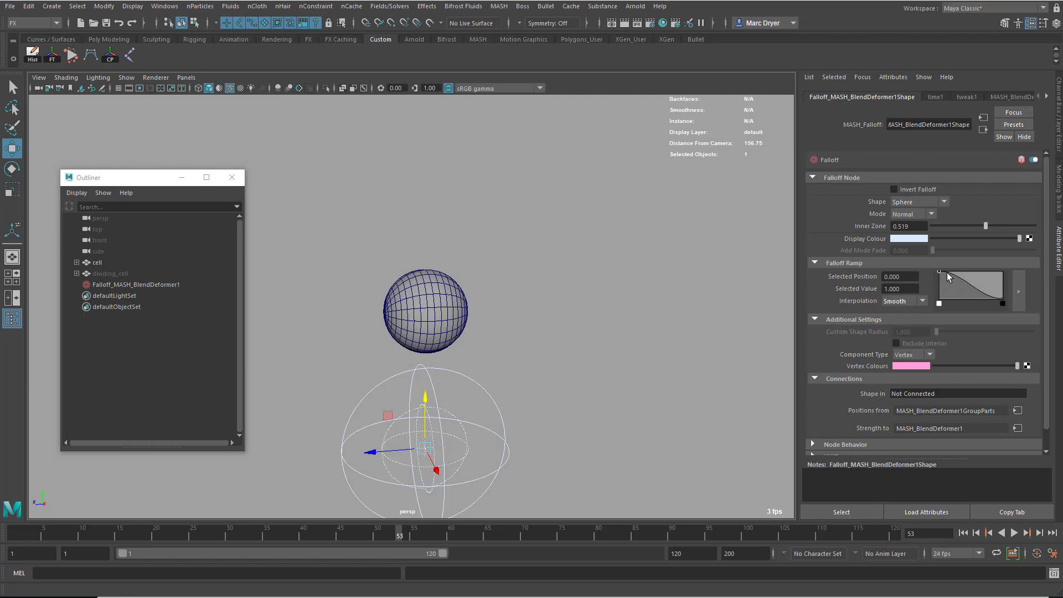
pyautogui.click(898, 303)
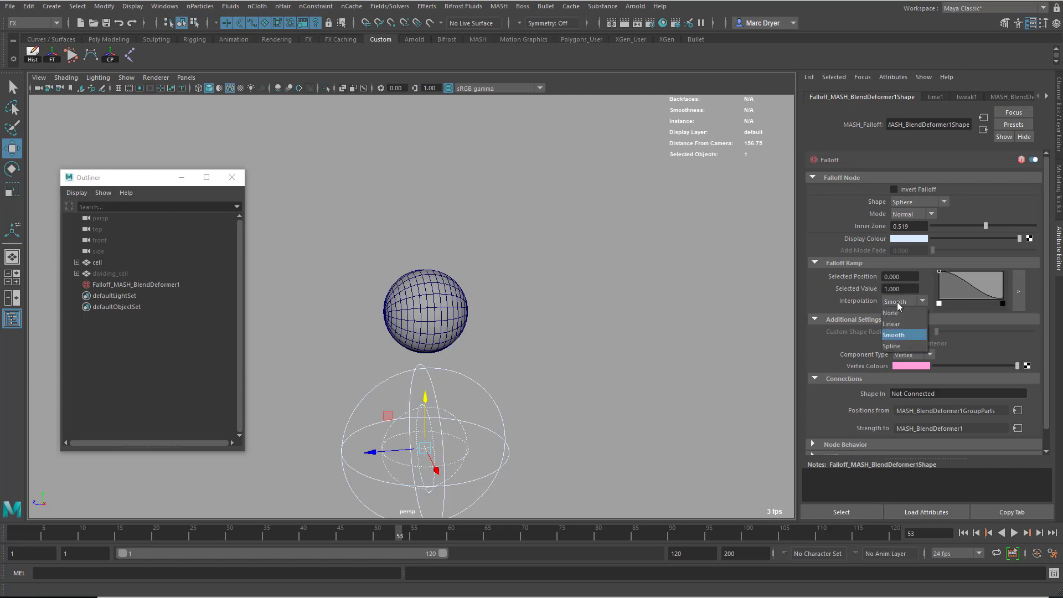
pyautogui.click(899, 347)
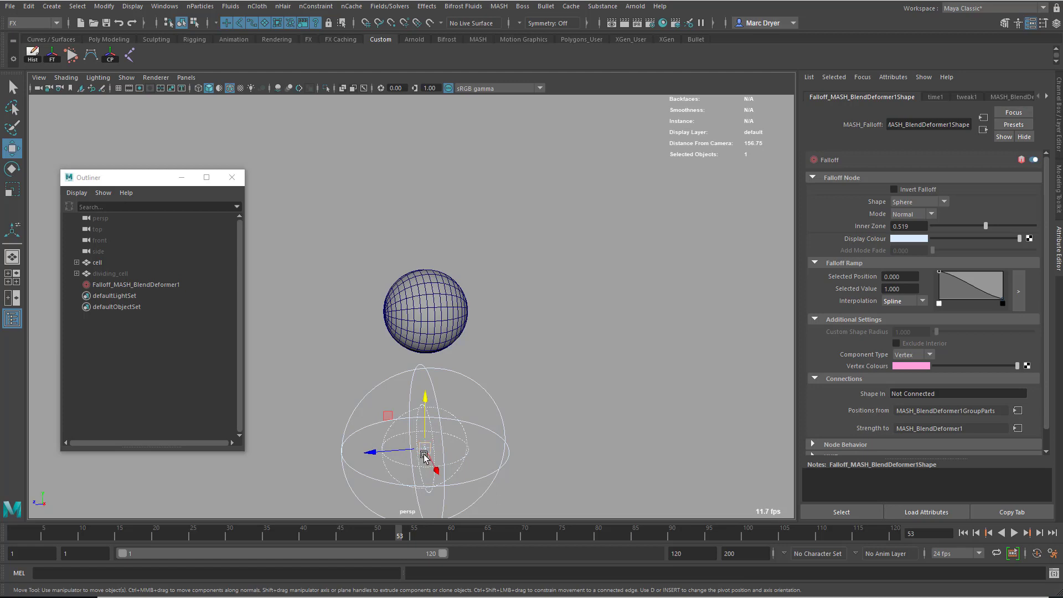
# Step: Try Invert Falloff with a playback from the first frame, and switch the option off again
pyautogui.click(915, 191)
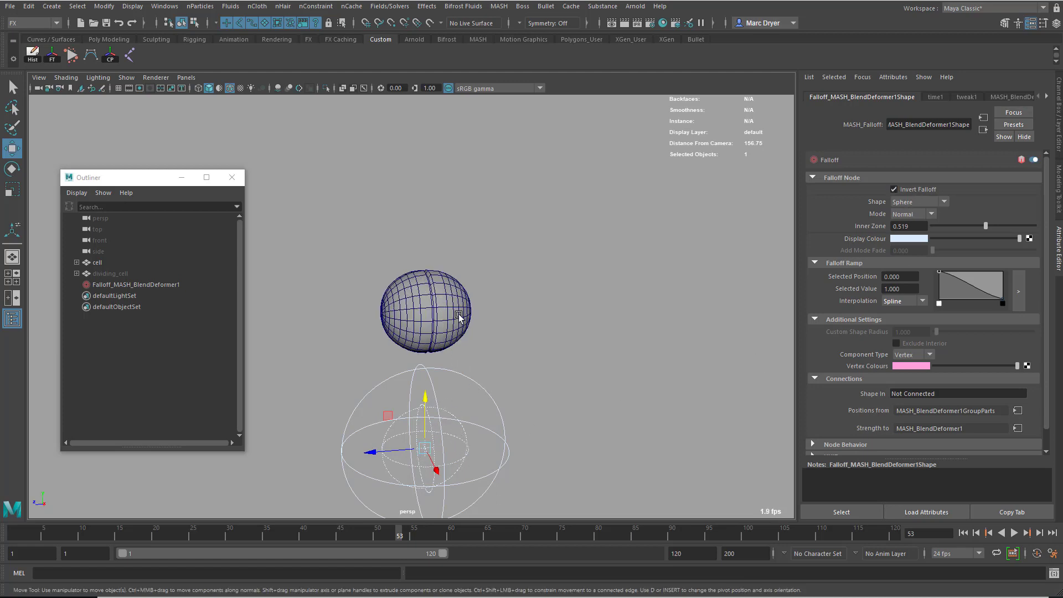
pyautogui.click(954, 536)
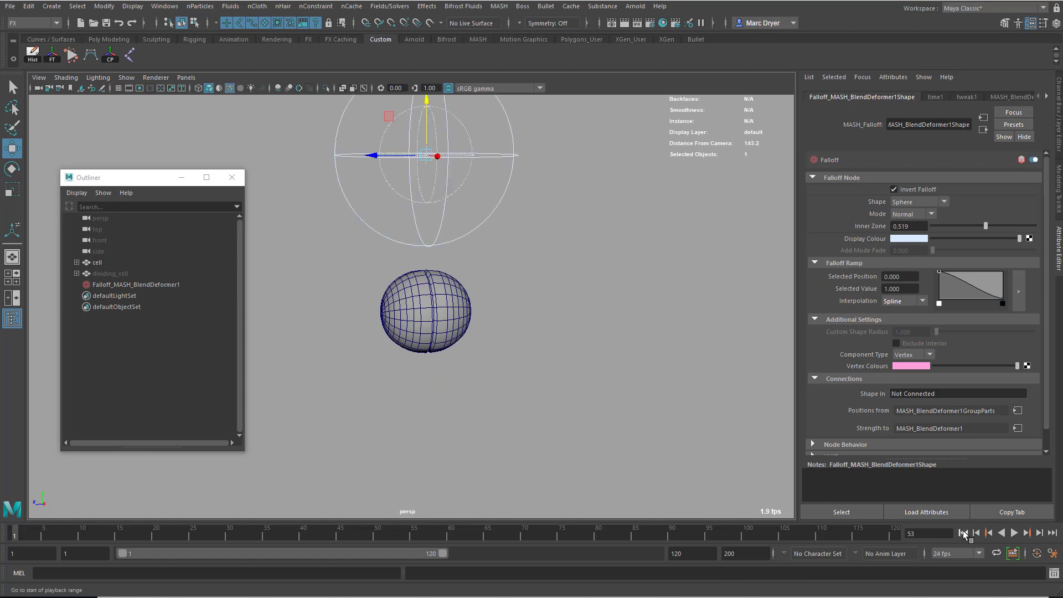
pyautogui.click(1015, 534)
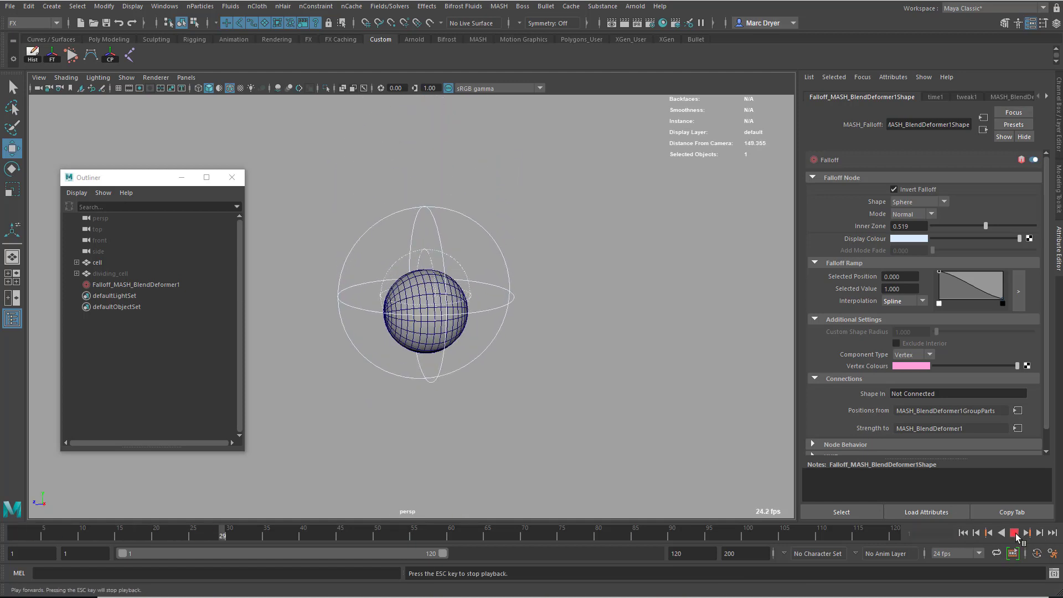
pyautogui.click(1015, 533)
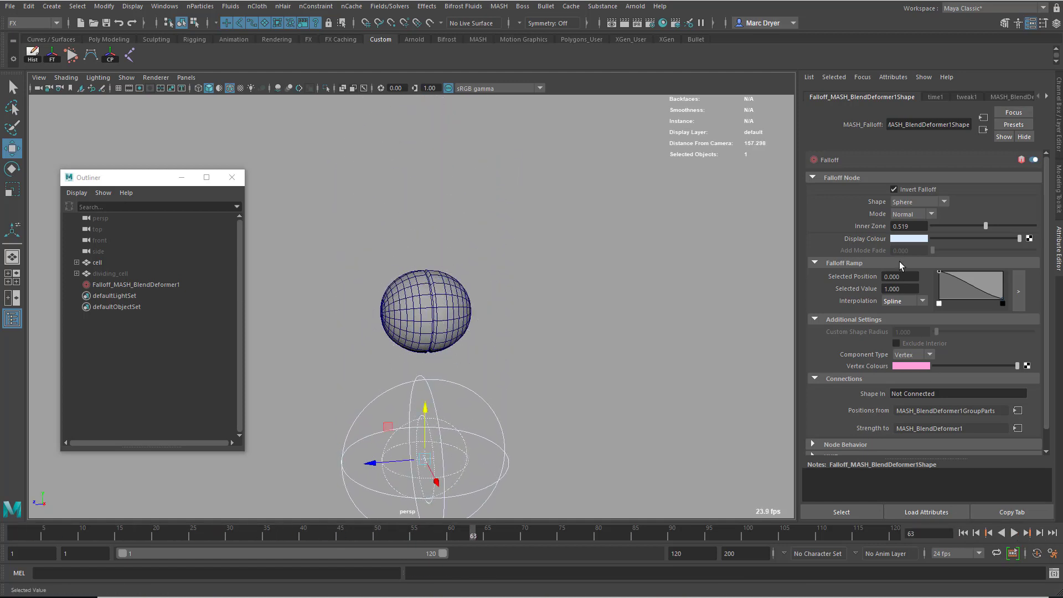
pyautogui.click(897, 188)
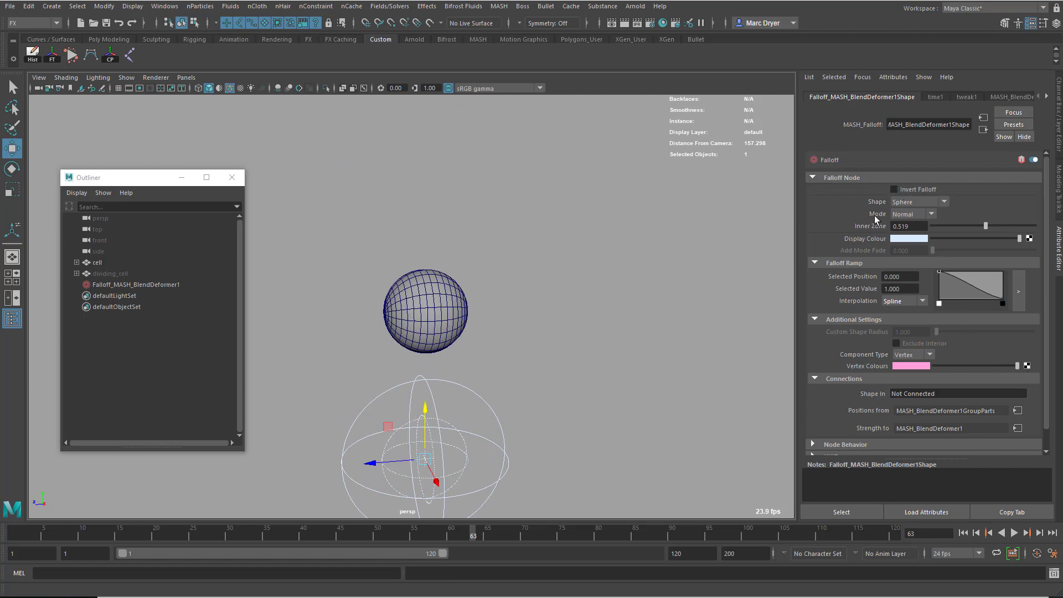
# Step: Set the falloff Mode to Add and play back the animation from the first frame
pyautogui.click(908, 214)
pyautogui.click(902, 238)
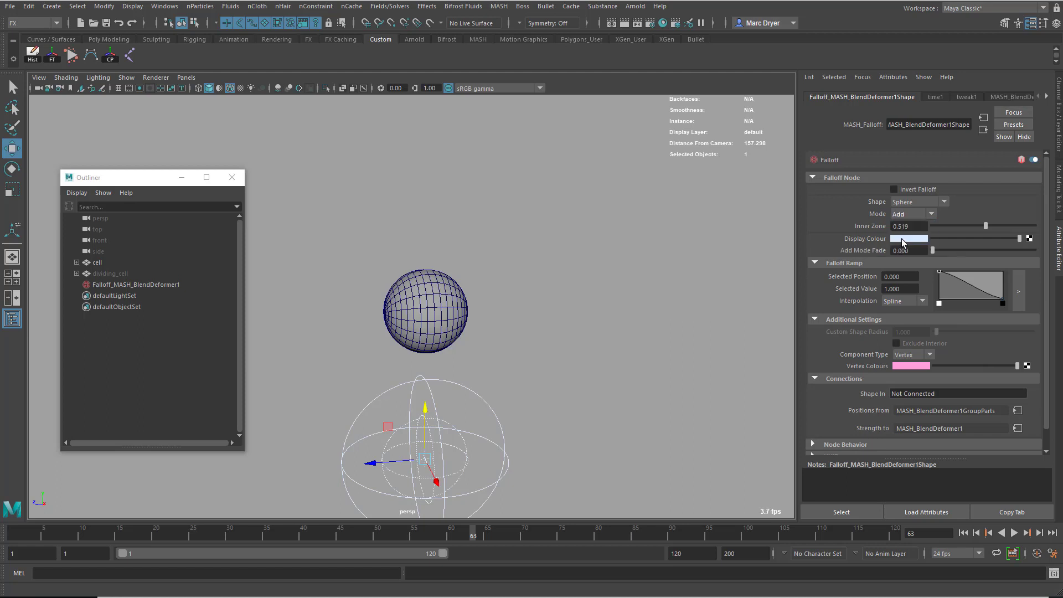
pyautogui.click(963, 532)
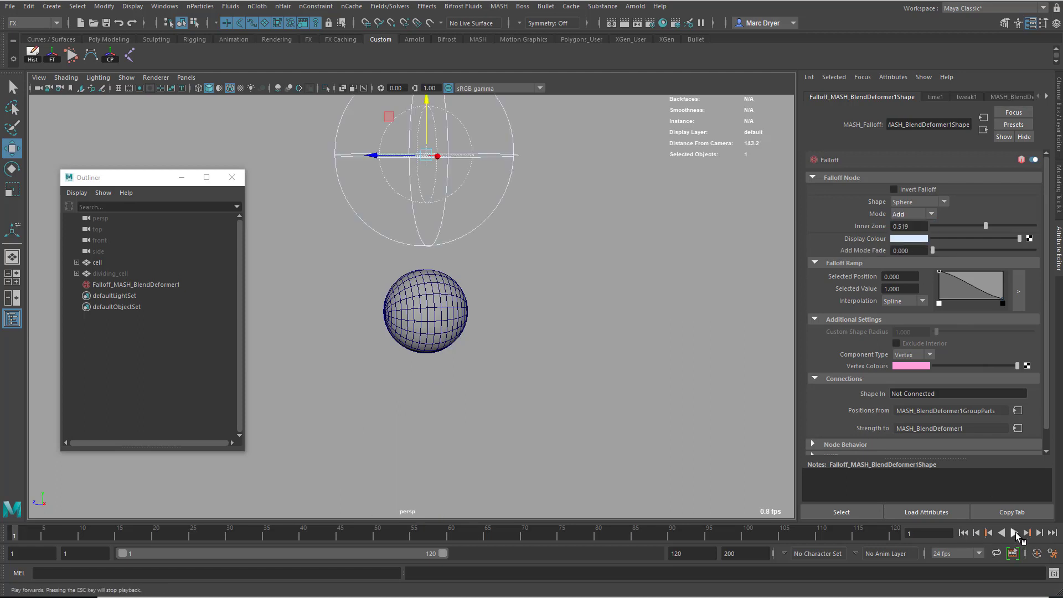
pyautogui.click(1014, 533)
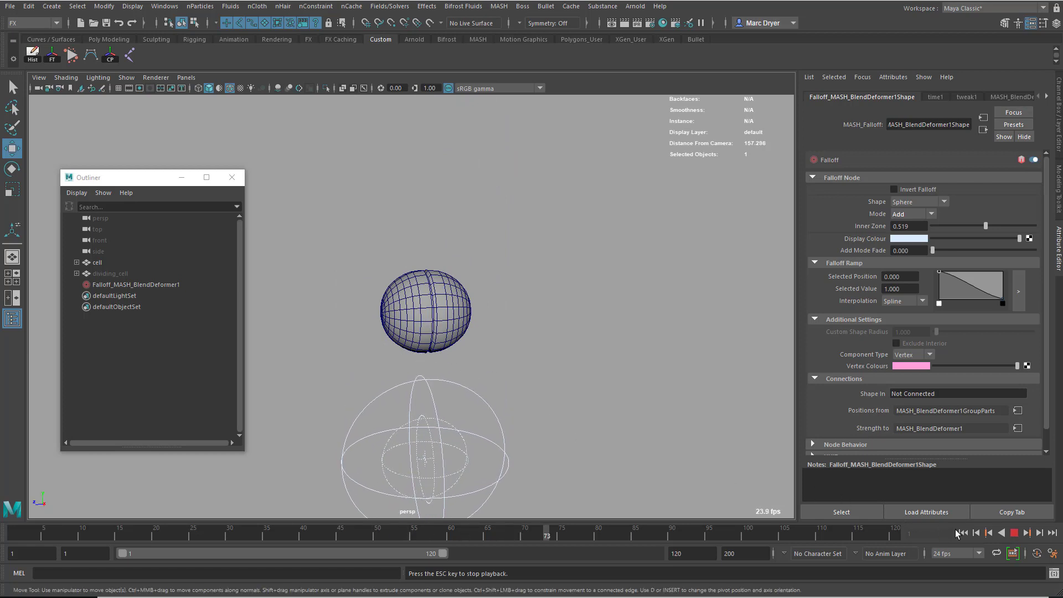
pyautogui.click(1013, 532)
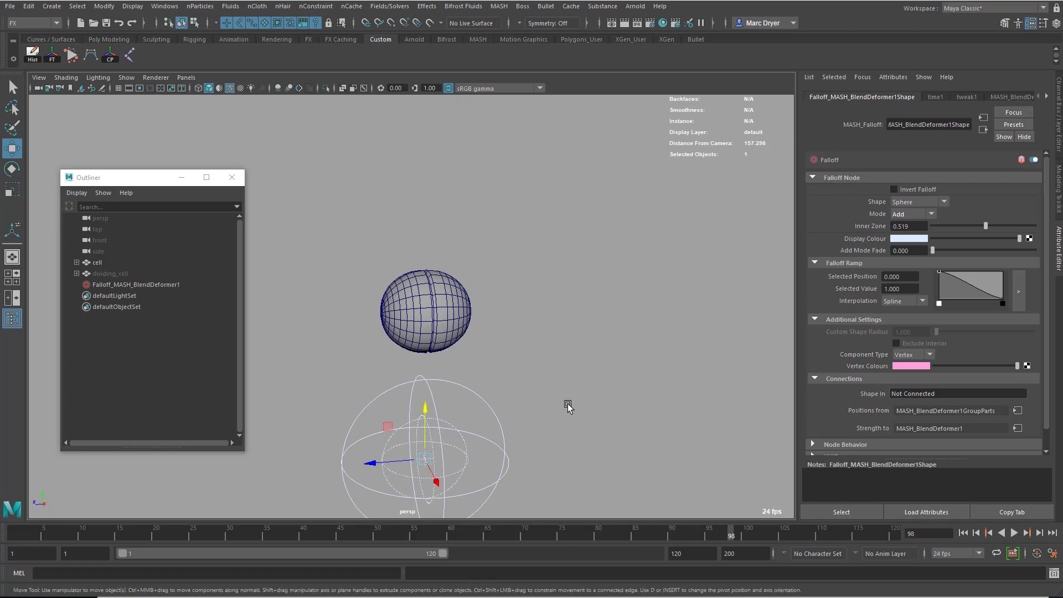
# Step: Inspect the divided cell up close and compare it with the cell and falloff object at frame 1
pyautogui.keyDown('alt'); pyautogui.moveTo(566, 403); pyautogui.dragTo(504, 389); pyautogui.keyUp('alt')
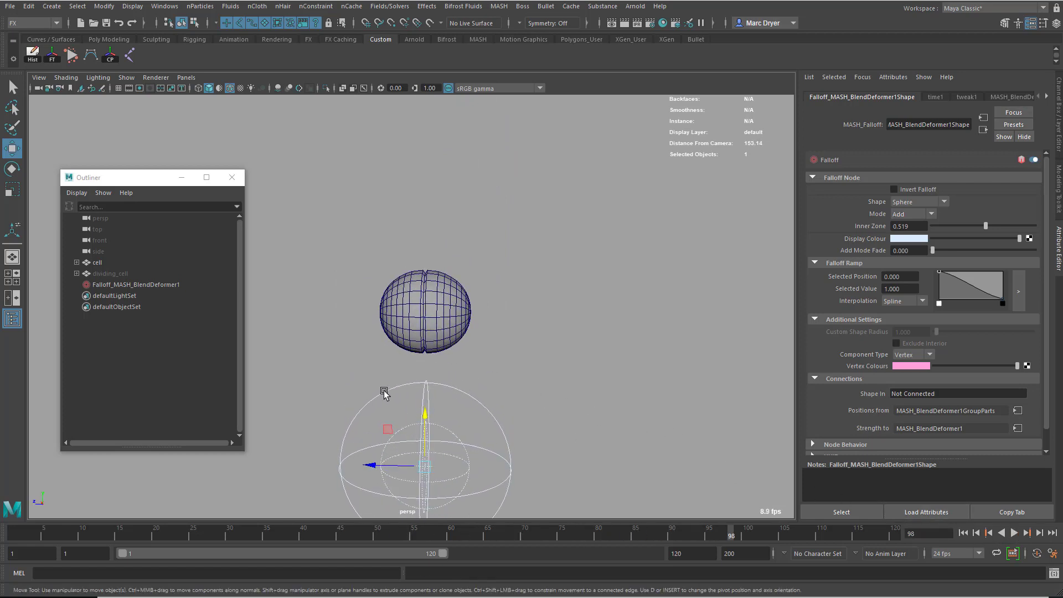
pyautogui.keyDown('alt'); pyautogui.moveTo(384, 391); pyautogui.dragTo(584, 375, button='right'); pyautogui.keyUp('alt')
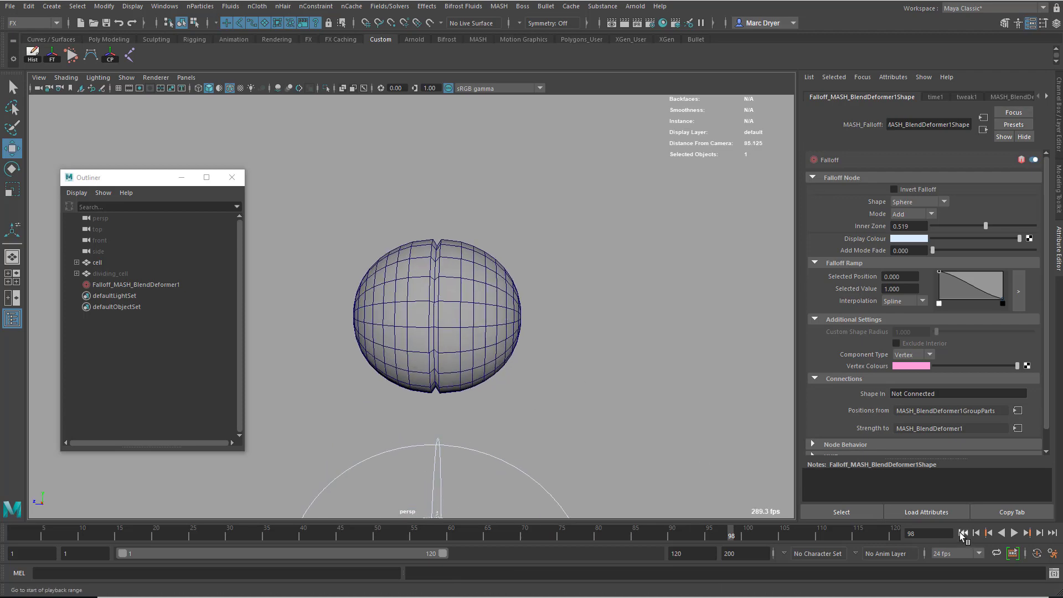
pyautogui.click(963, 532)
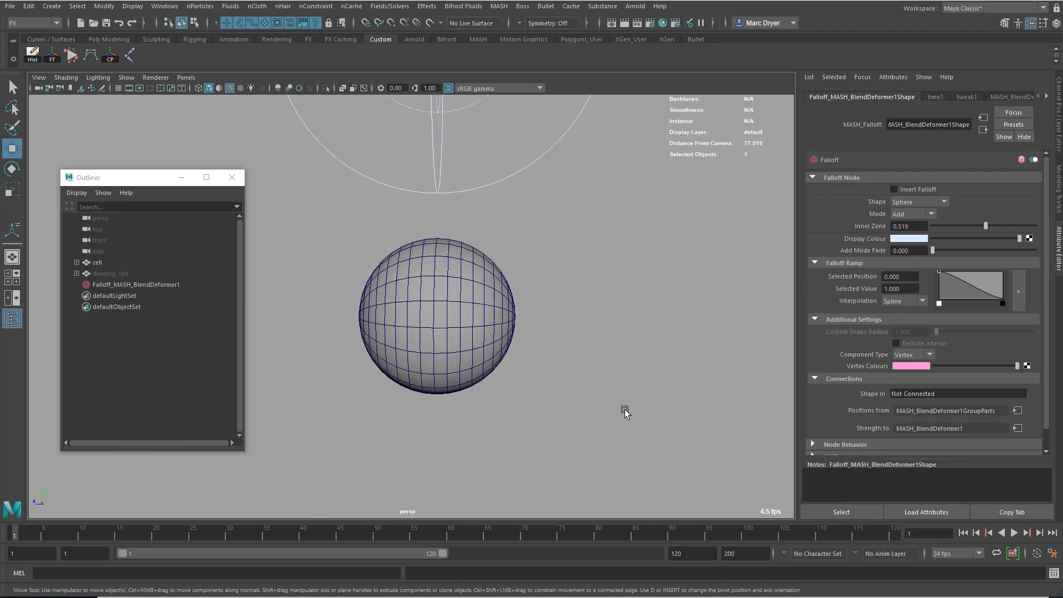
pyautogui.keyDown('alt'); pyautogui.moveTo(624, 409); pyautogui.dragTo(604, 375); pyautogui.keyUp('alt')
pyautogui.keyDown('alt'); pyautogui.moveTo(622, 315); pyautogui.dragTo(560, 362, button='right'); pyautogui.keyUp('alt')
pyautogui.keyDown('alt'); pyautogui.moveTo(560, 362); pyautogui.dragTo(510, 384); pyautogui.keyUp('alt')
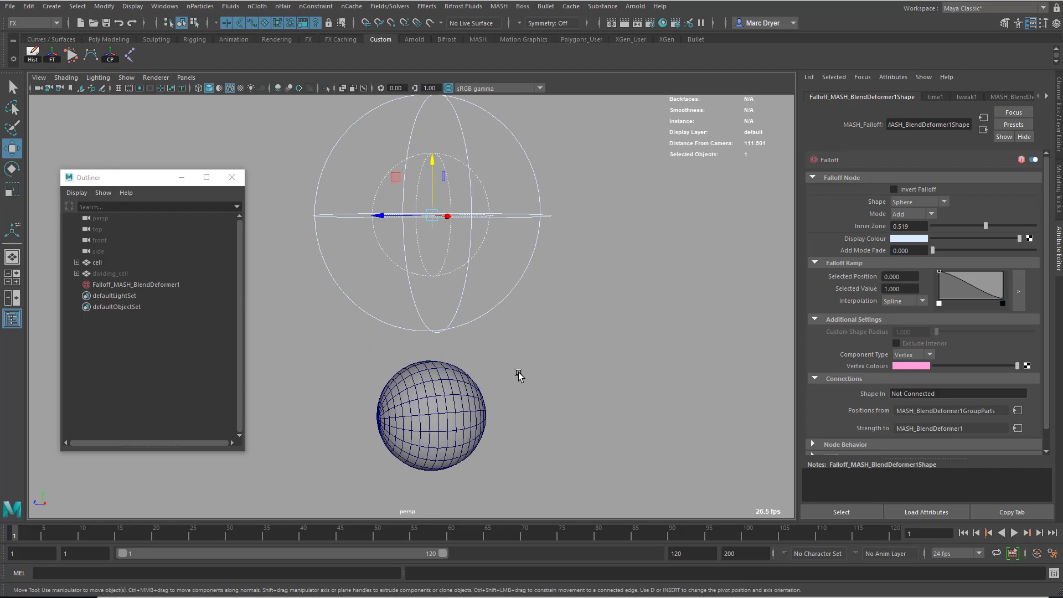
# Step: Add a MASH jiggle deformer to the cell mesh
pyautogui.keyDown('alt'); pyautogui.moveTo(545, 376); pyautogui.dragTo(547, 343, button='middle'); pyautogui.keyUp('alt')
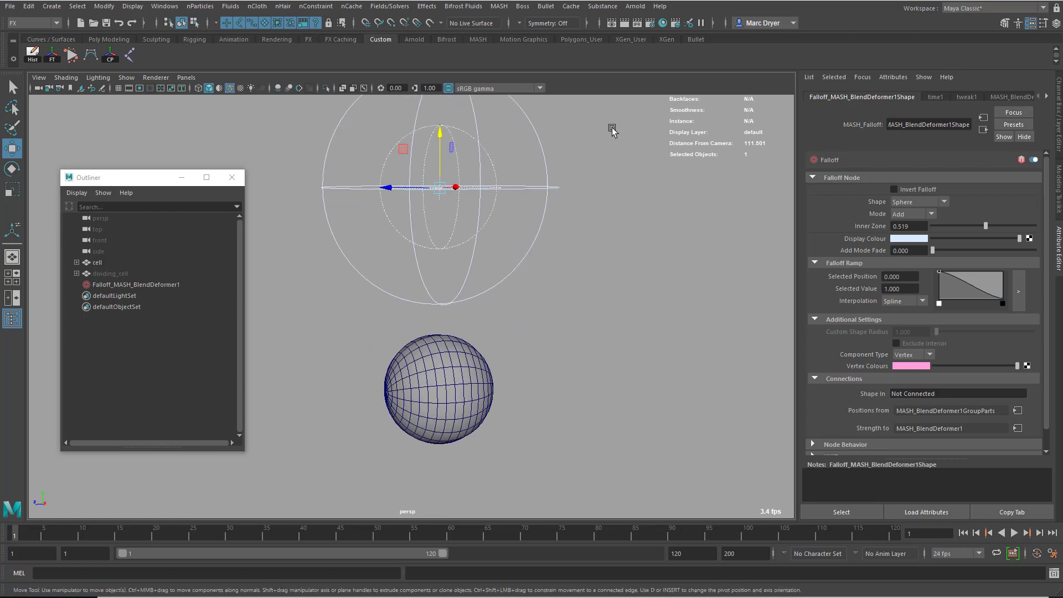
pyautogui.click(459, 355)
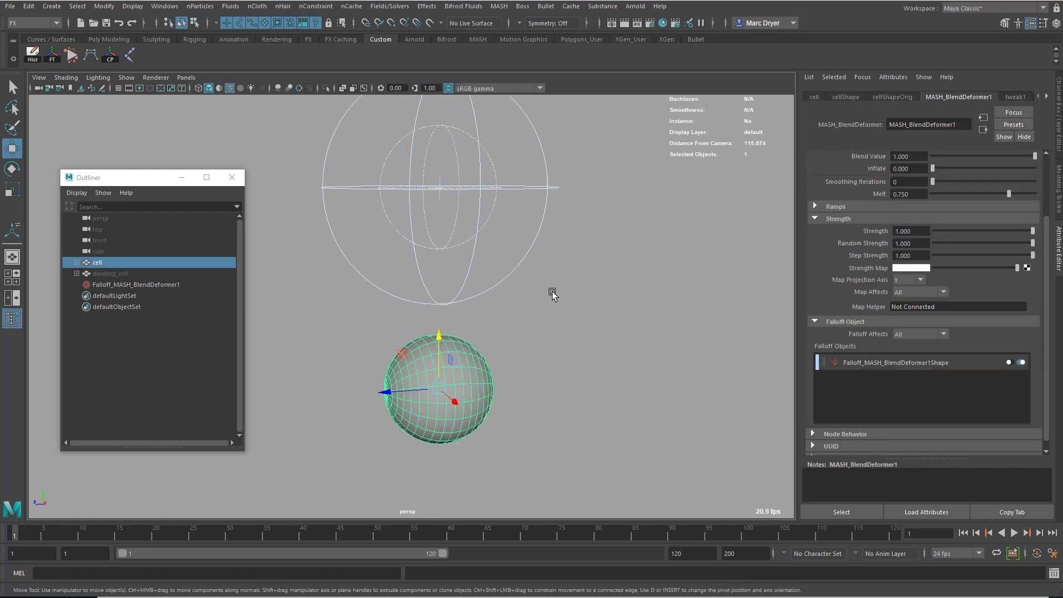
pyautogui.click(500, 6)
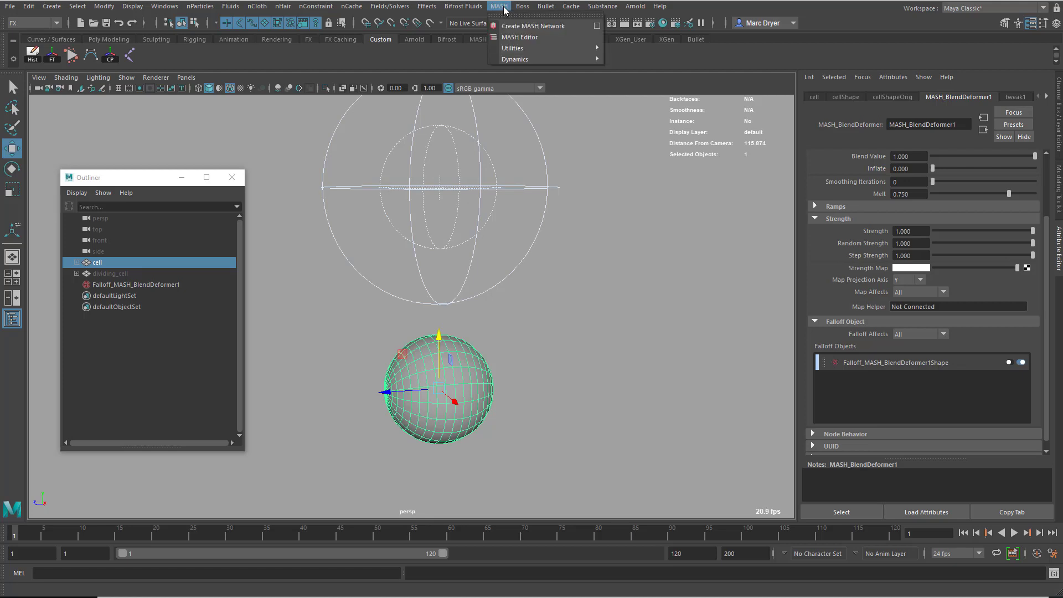
pyautogui.moveTo(514, 52)
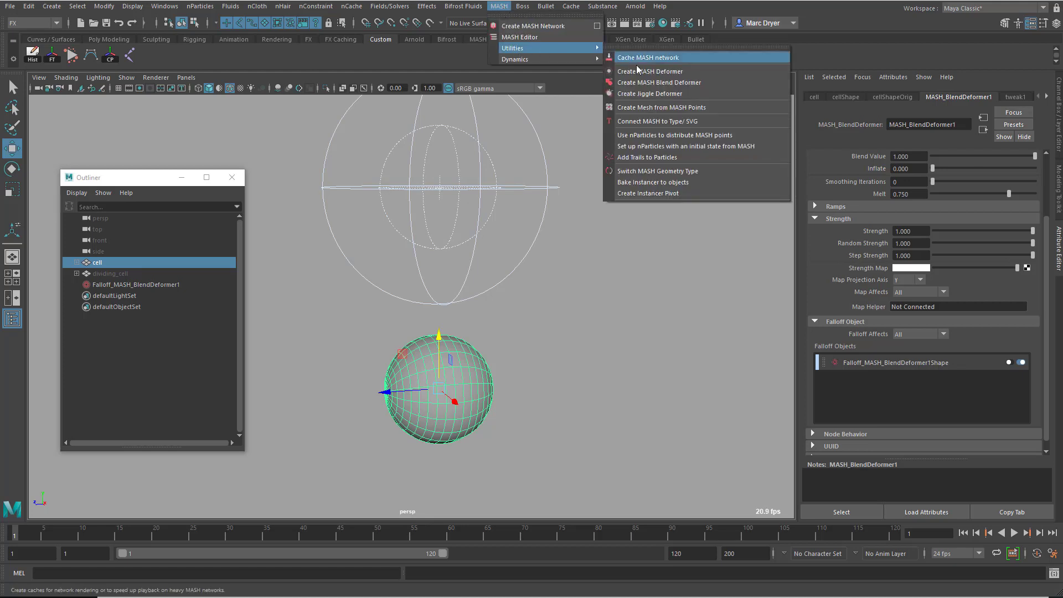
pyautogui.click(646, 95)
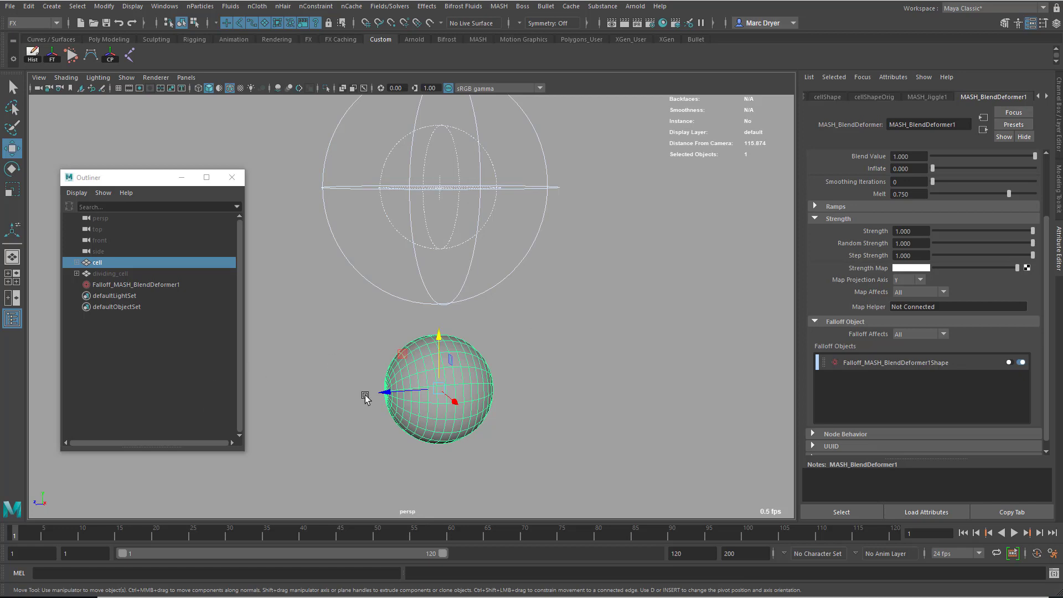
# Step: Play back the jiggling cell several times from the first frame and watch its motion up close
pyautogui.keyDown('alt'); pyautogui.moveTo(382, 391); pyautogui.dragTo(361, 339, button='middle'); pyautogui.keyUp('alt')
pyautogui.keyDown('alt'); pyautogui.moveTo(360, 339); pyautogui.dragTo(633, 389, button='right'); pyautogui.keyUp('alt')
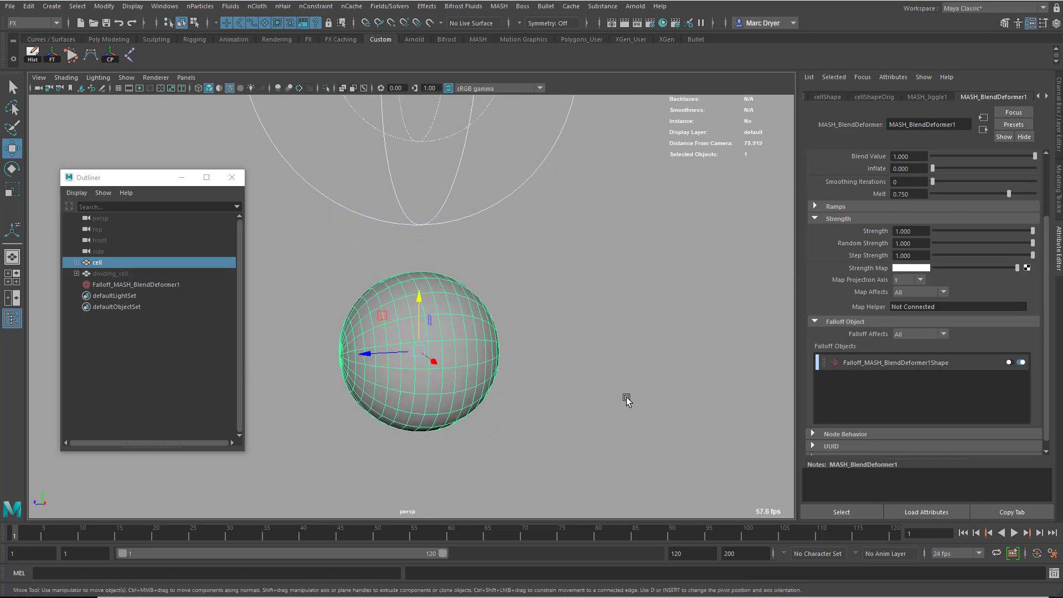
pyautogui.click(1013, 533)
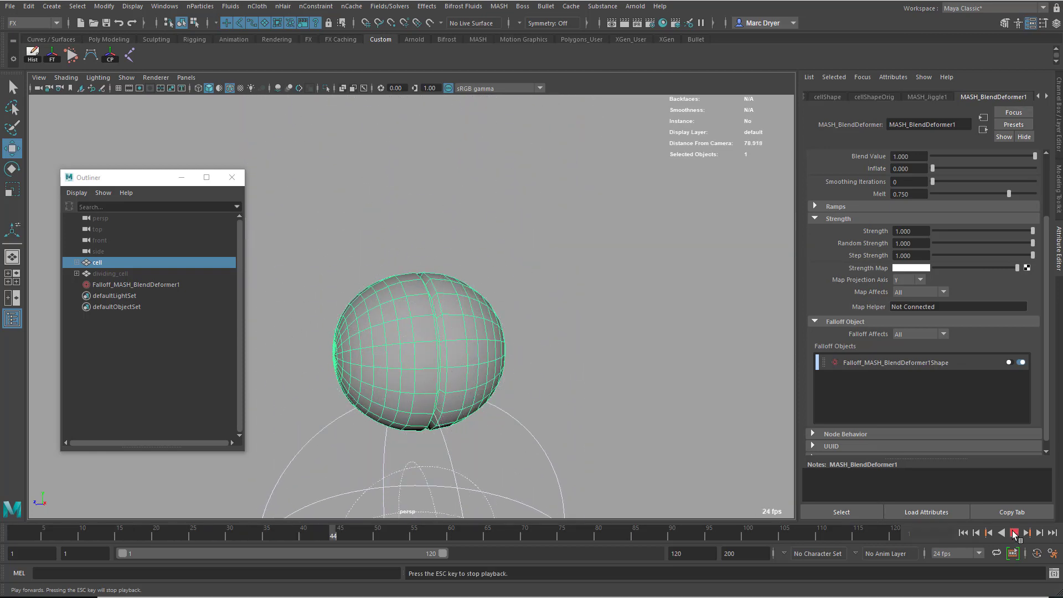
pyautogui.click(1013, 533)
pyautogui.click(962, 533)
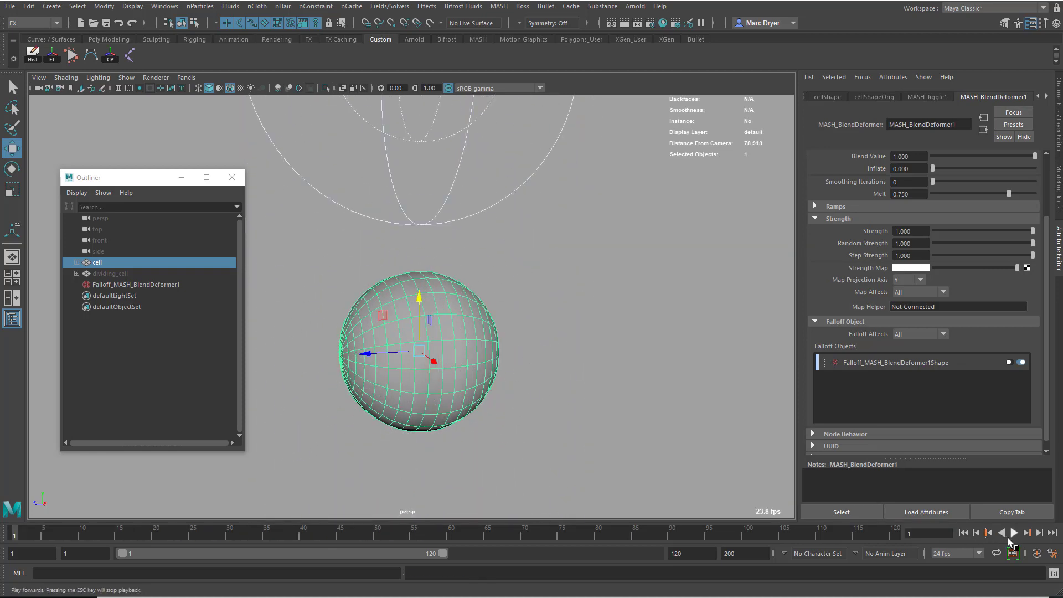
pyautogui.click(1013, 533)
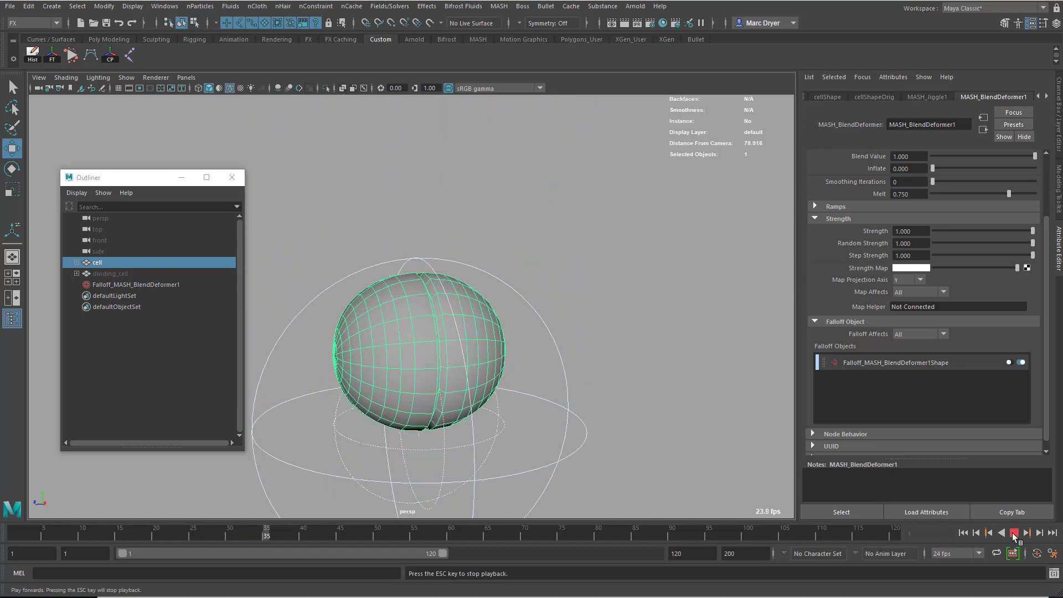
pyautogui.click(1013, 533)
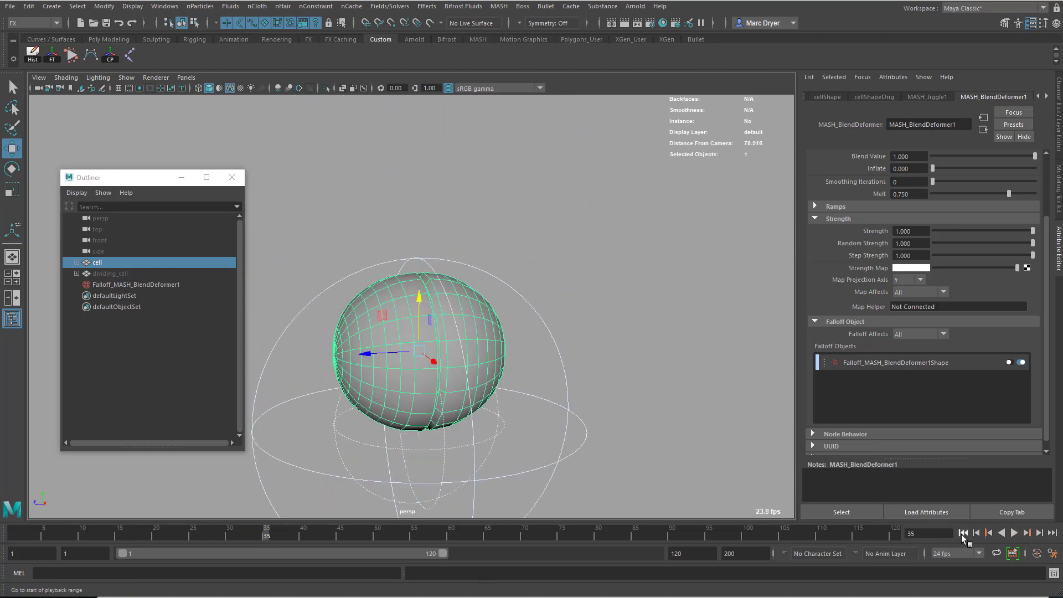
pyautogui.click(962, 533)
pyautogui.click(1014, 533)
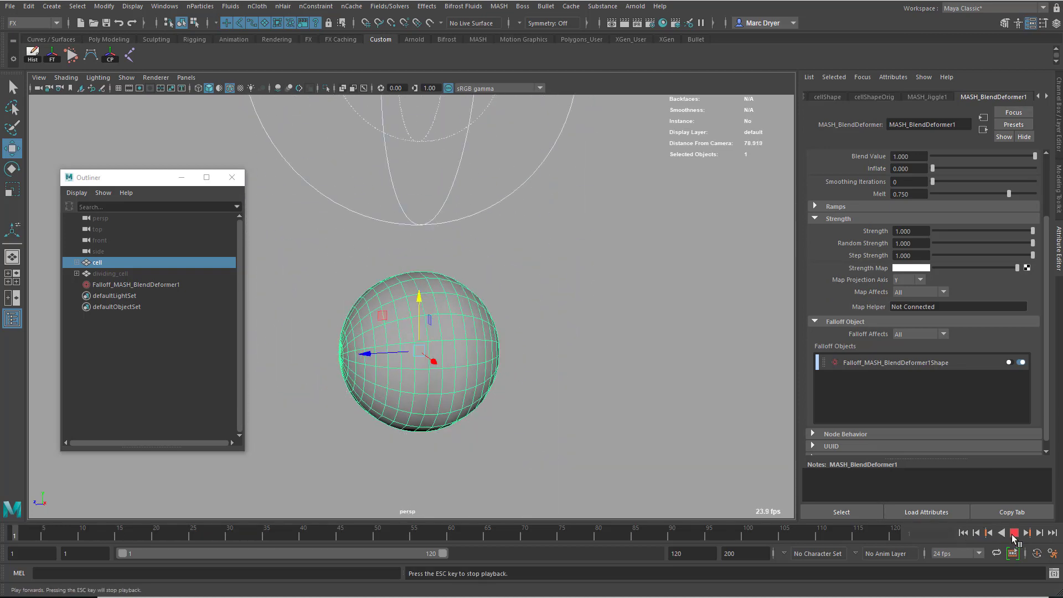
pyautogui.click(1013, 532)
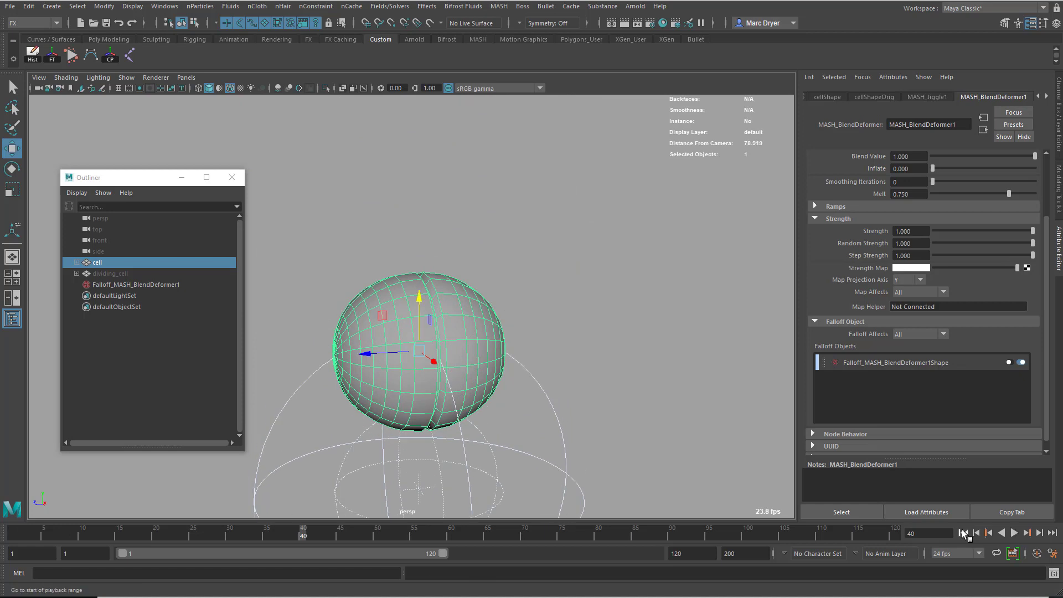
pyautogui.click(963, 533)
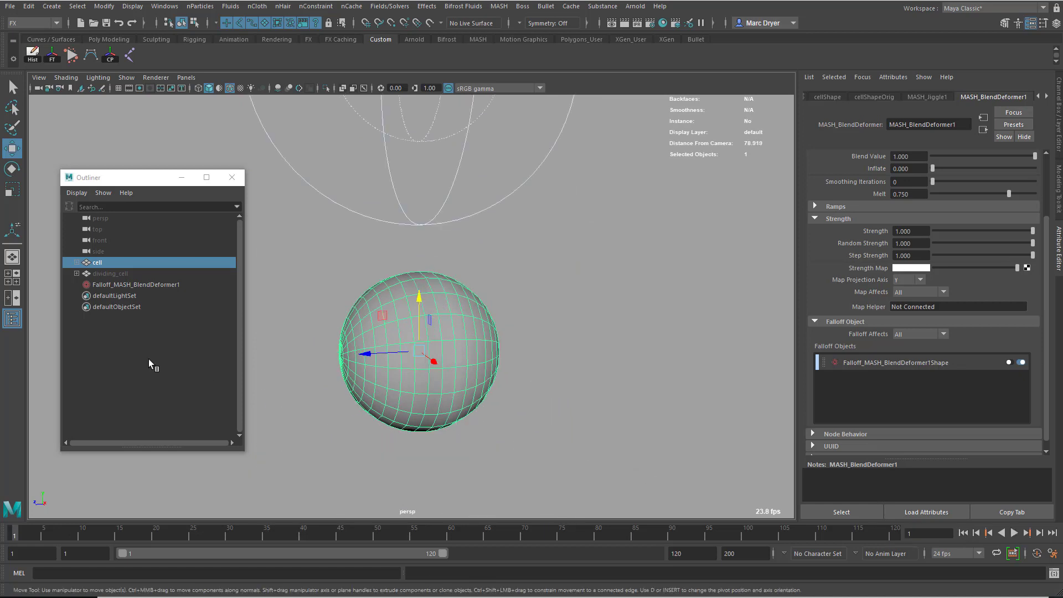
# Step: Try a Damping of 0.5 and a Stiffness of 0.05 on the cell's jiggle deformer
pyautogui.click(929, 98)
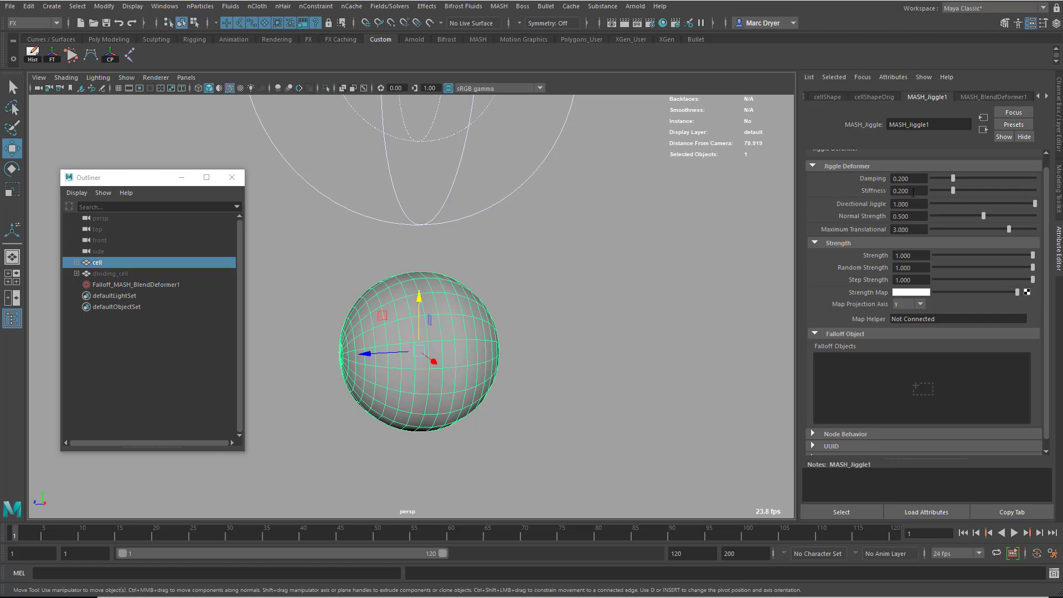
pyautogui.click(924, 179)
pyautogui.click(913, 191)
pyautogui.click(908, 231)
pyautogui.click(905, 179)
pyautogui.write('5')
pyautogui.press('Return')
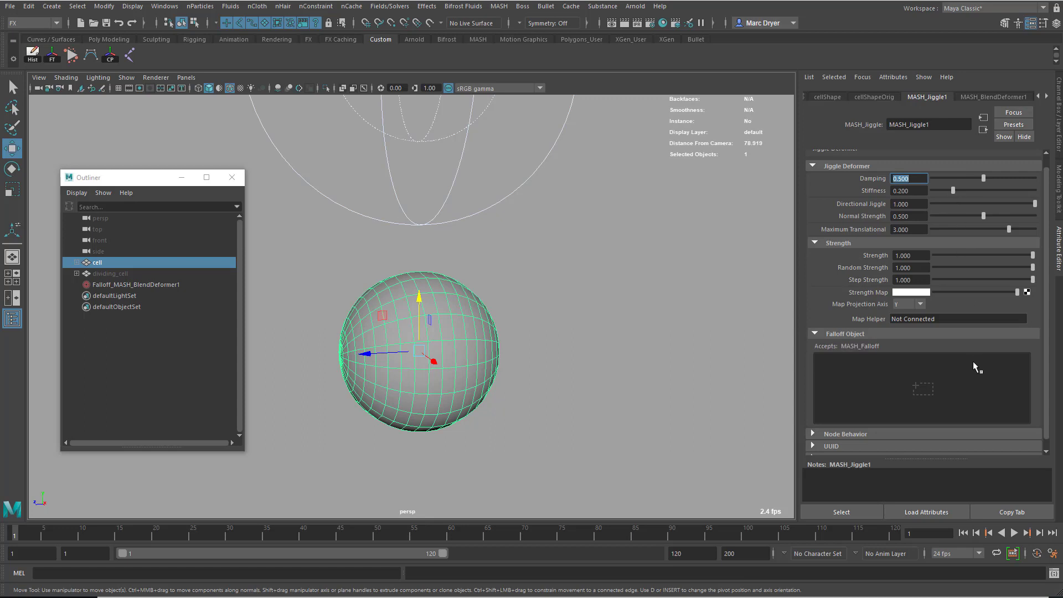
pyautogui.click(904, 191)
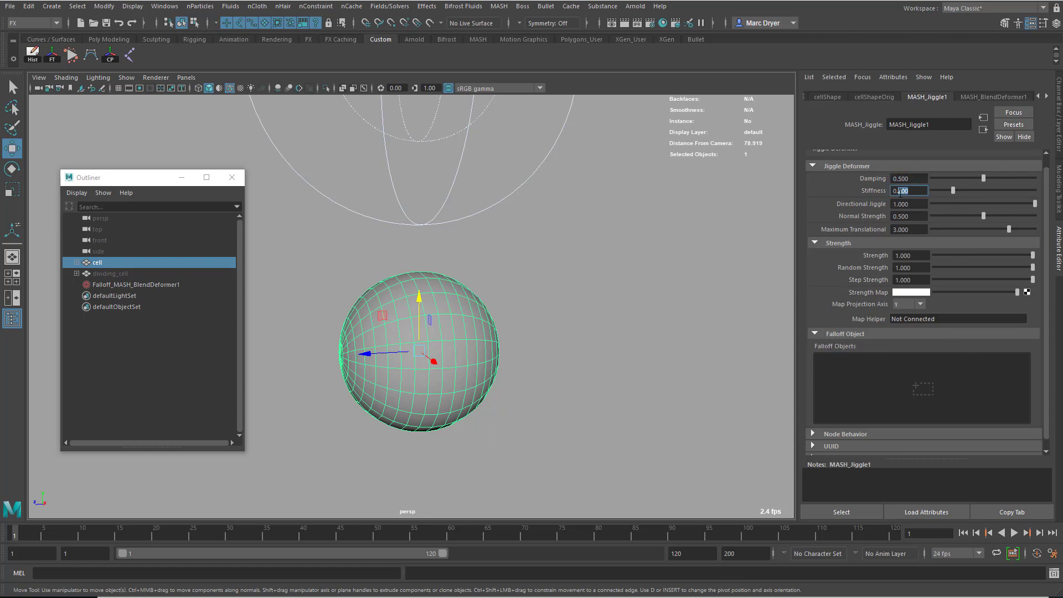
pyautogui.write('15')
pyautogui.press('Return')
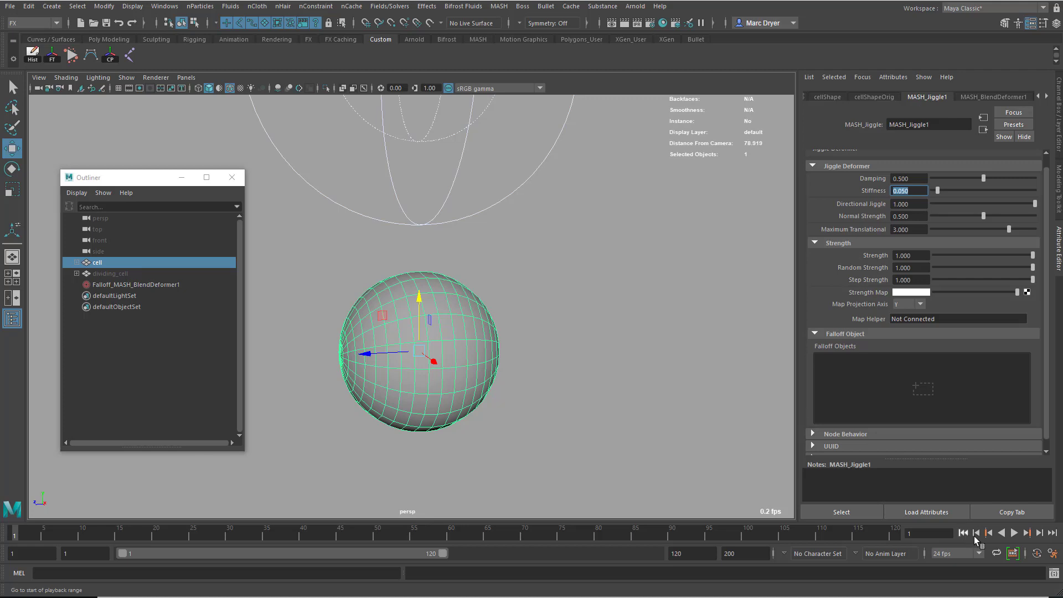
# Step: Play back the animation, examine the dividing seam up close and return to frame 1
pyautogui.click(1014, 533)
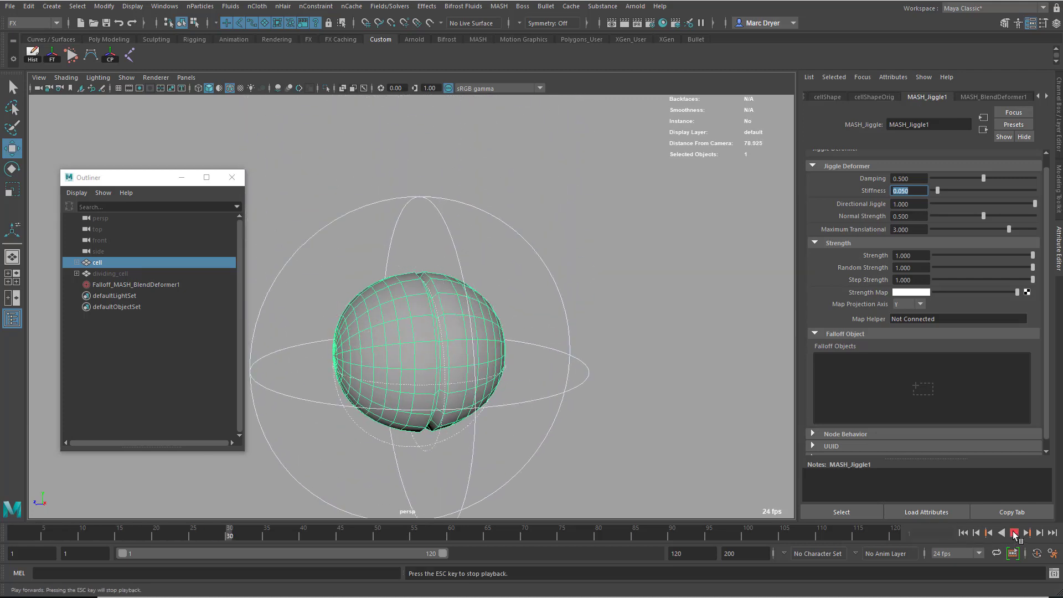
pyautogui.click(1013, 533)
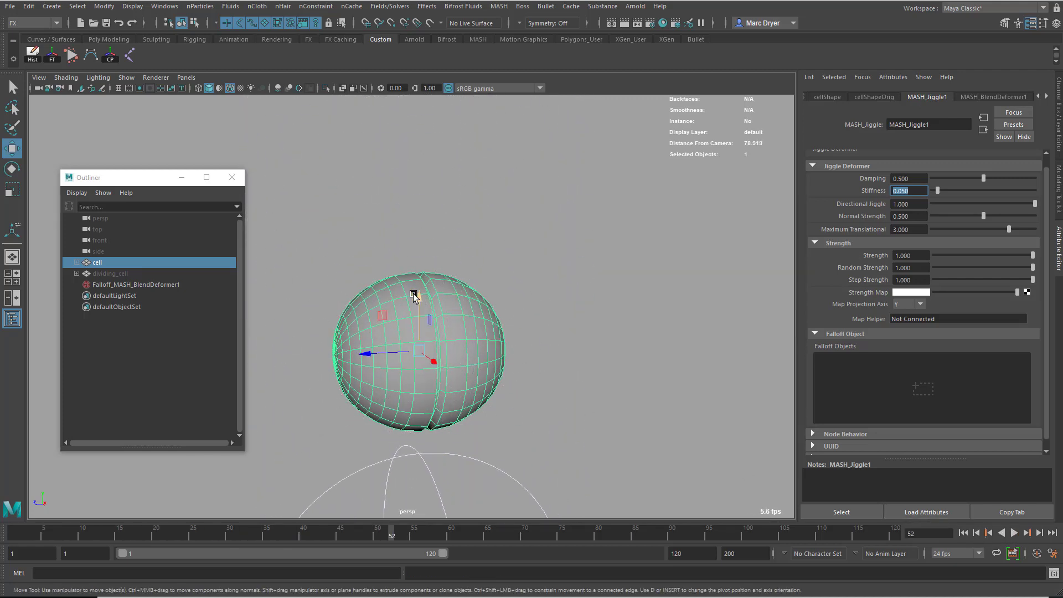
pyautogui.keyDown('alt'); pyautogui.moveTo(414, 294); pyautogui.dragTo(600, 302, button='right'); pyautogui.keyUp('alt')
pyautogui.keyDown('alt'); pyautogui.moveTo(460, 246); pyautogui.dragTo(456, 209, button='middle'); pyautogui.keyUp('alt')
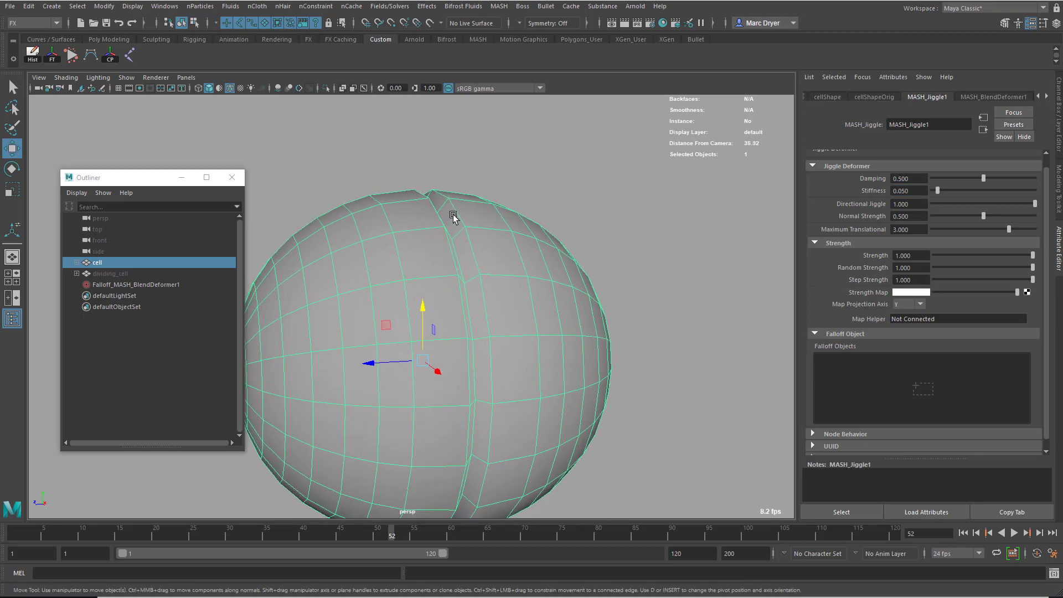
pyautogui.click(964, 532)
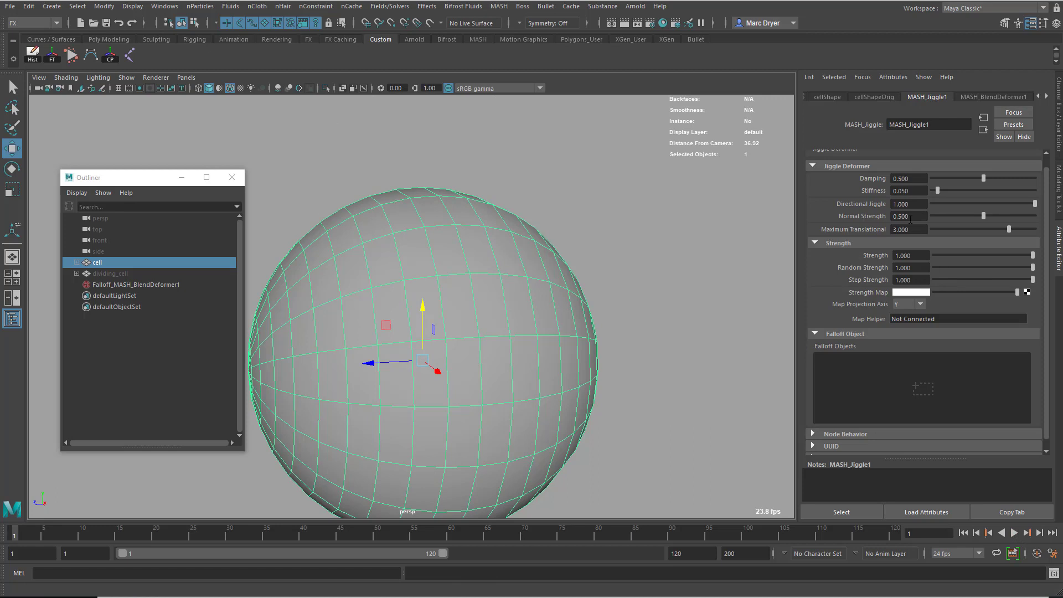
# Step: Set the jiggle deformer's Damping to 0.05 and Stiffness to 0.2, and test the playback from frame 1
pyautogui.moveTo(909, 182); pyautogui.dragTo(902, 179)
pyautogui.press('Return')
pyautogui.click(908, 191)
pyautogui.write('0.2')
pyautogui.press('Return')
pyautogui.click(1014, 534)
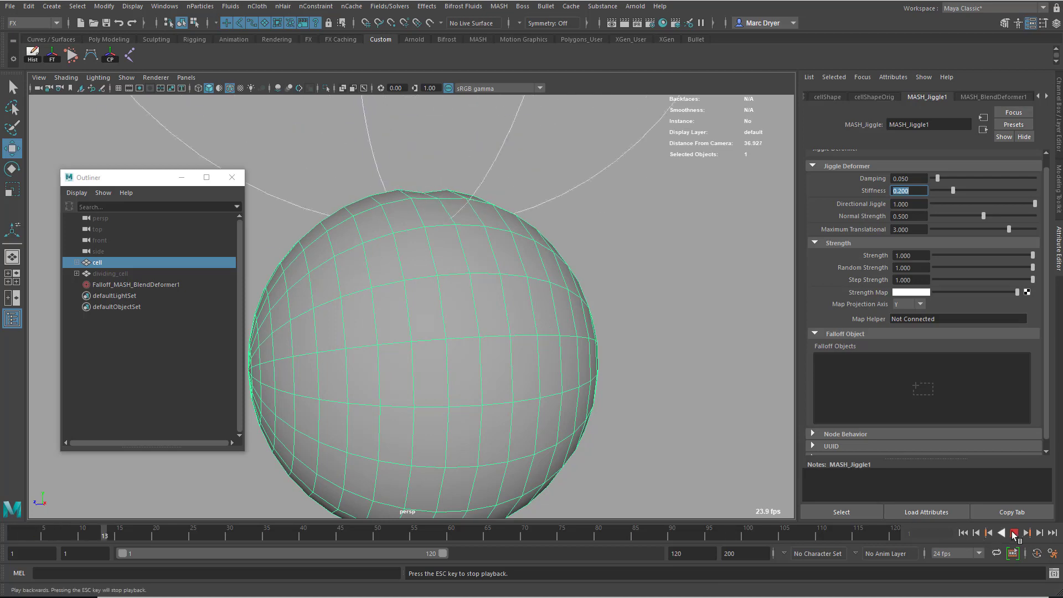
pyautogui.click(1015, 534)
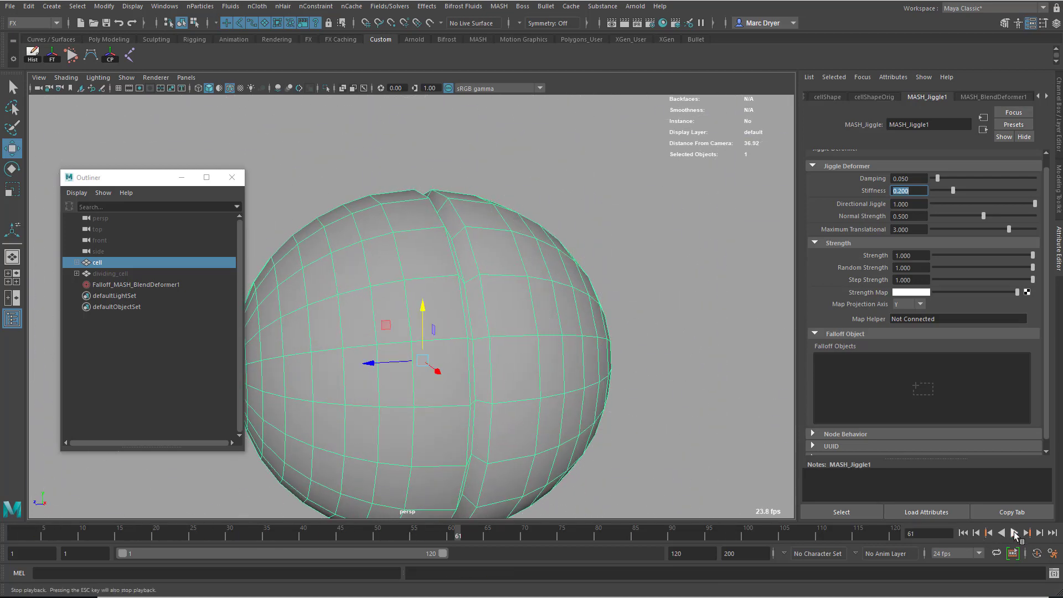
pyautogui.click(962, 533)
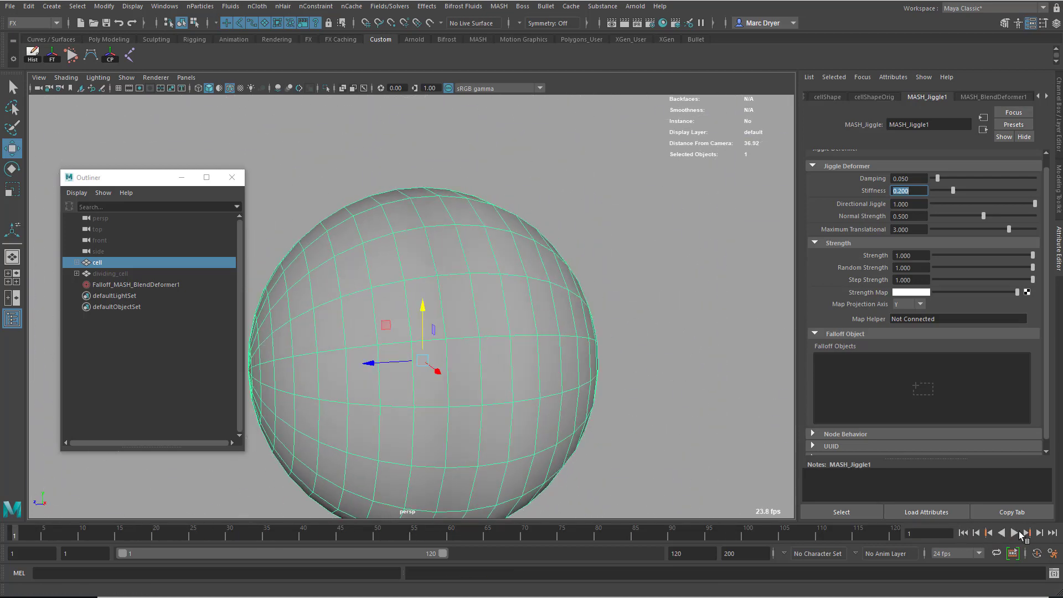
# Step: Set the jiggle's Normal Strength to 1, play back the animation and check the seam from a frontal view
pyautogui.doubleClick(911, 216)
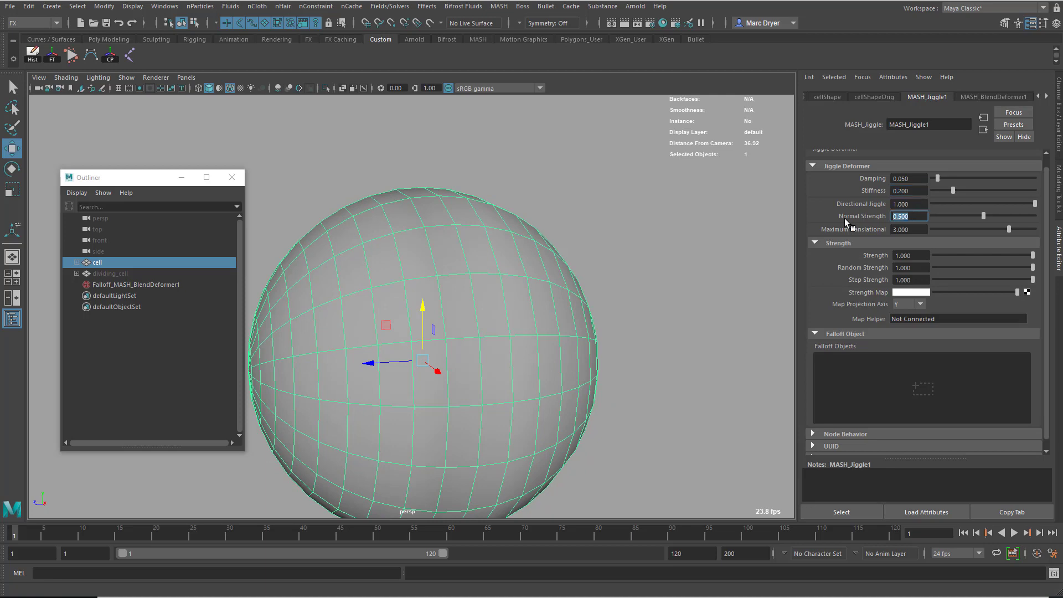
pyautogui.write('1')
pyautogui.press('Return')
pyautogui.click(1013, 532)
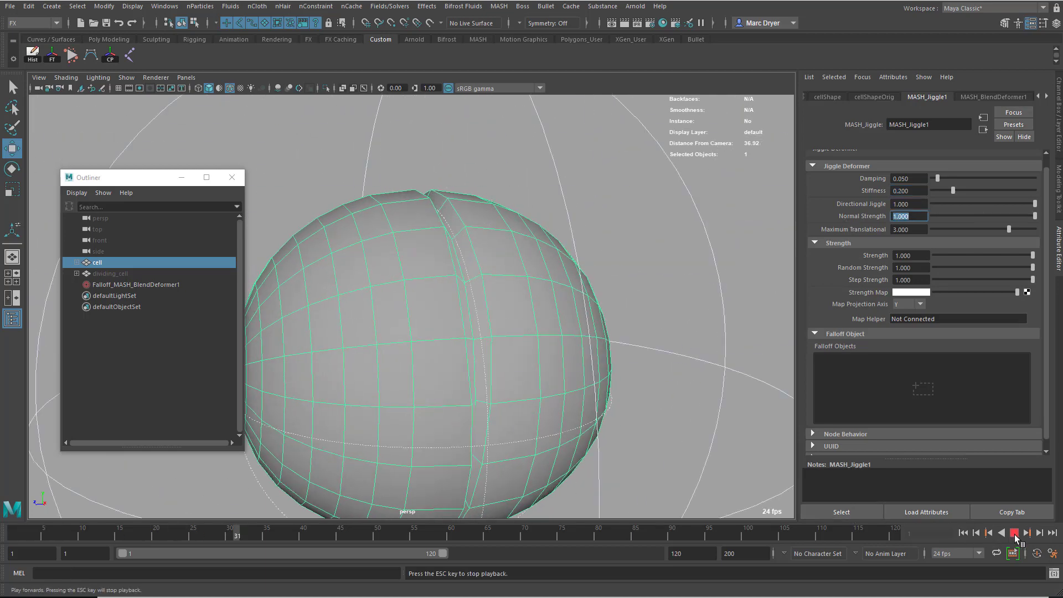
pyautogui.click(1014, 533)
pyautogui.keyDown('alt'); pyautogui.moveTo(592, 334); pyautogui.dragTo(553, 298); pyautogui.keyUp('alt')
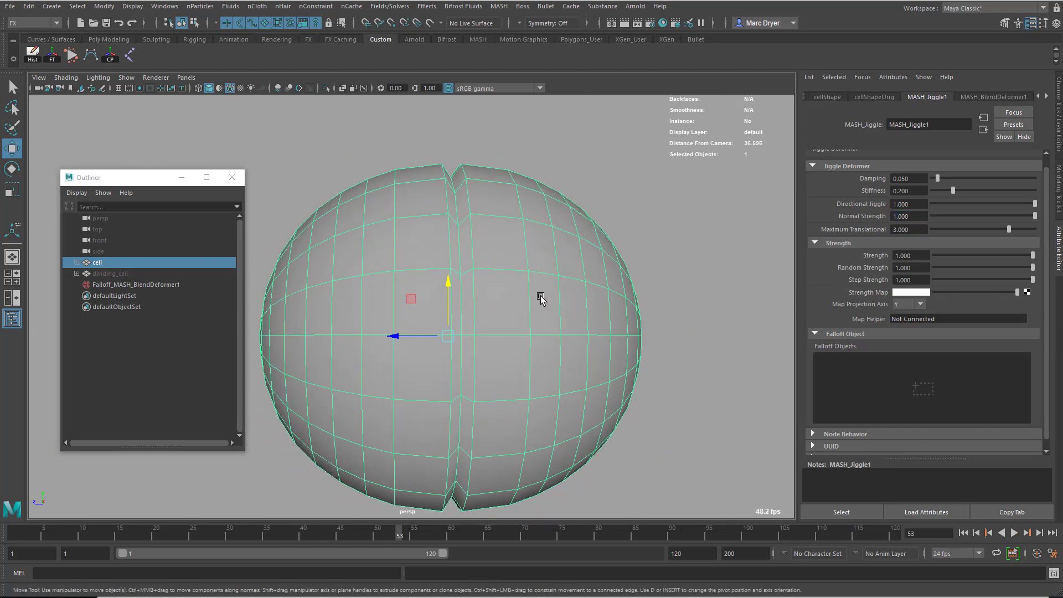
# Step: Display the cell with smooth mesh preview and play back the animation from the first frame
pyautogui.press('3')
pyautogui.click(963, 533)
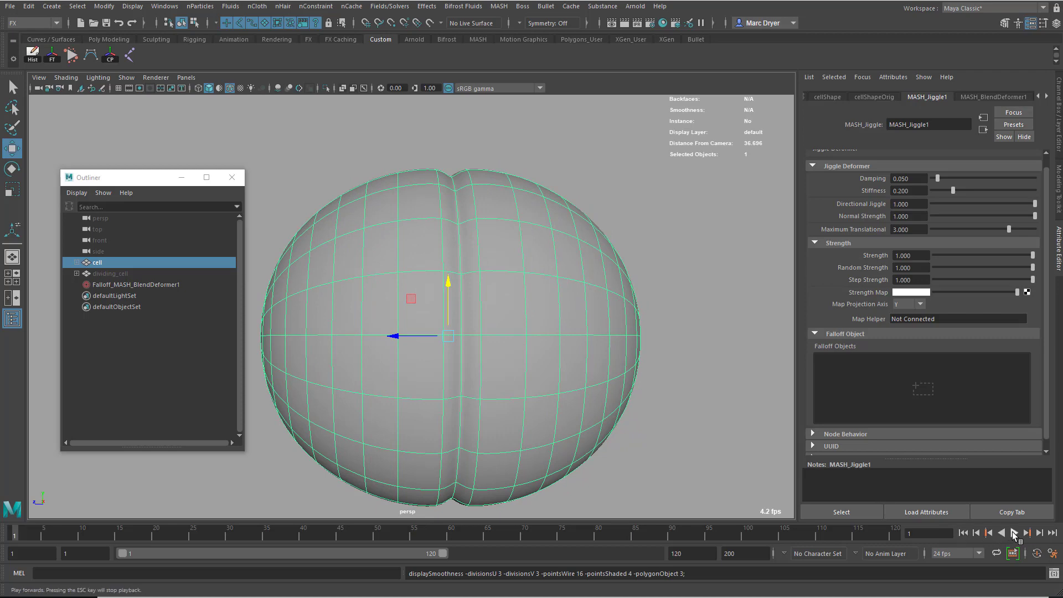
pyautogui.click(1015, 534)
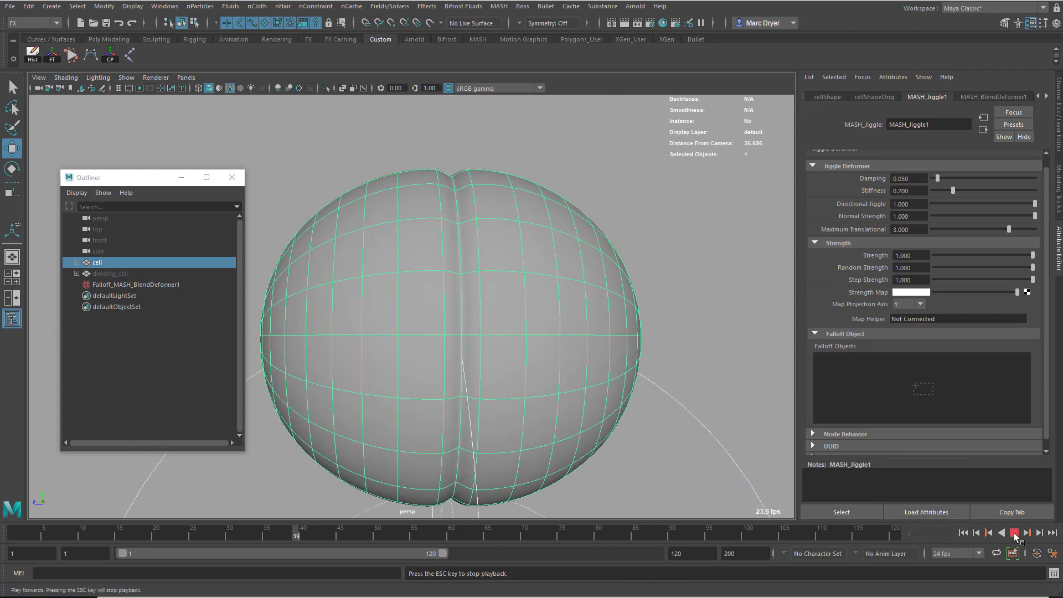
pyautogui.click(1014, 534)
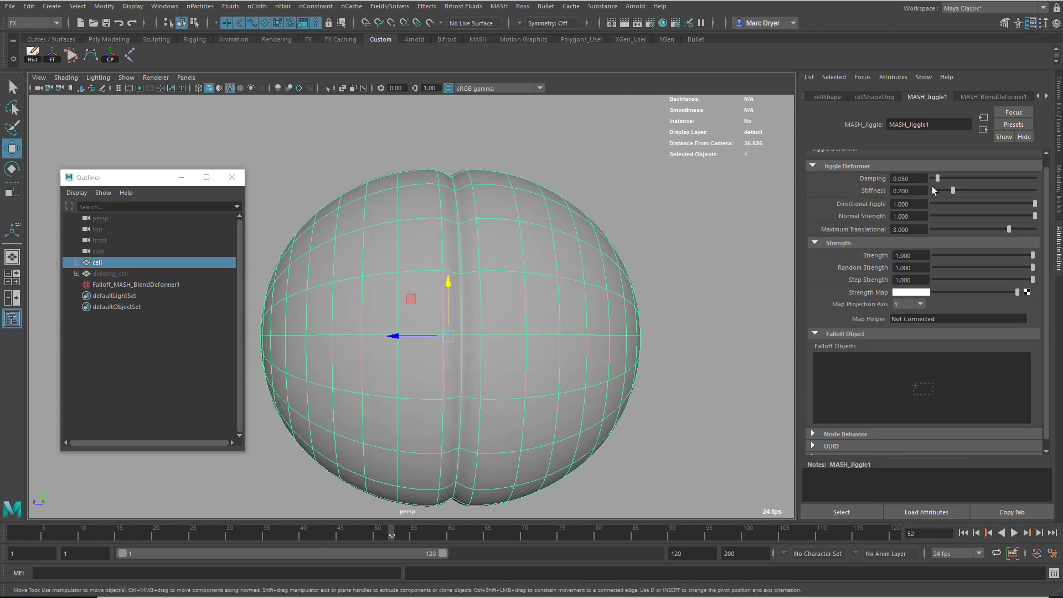
# Step: Try a jiggle Damping of 0.1 and play back the smoothed cell from the first frame
pyautogui.click(901, 179)
pyautogui.write('1')
pyautogui.press('Return')
pyautogui.click(964, 533)
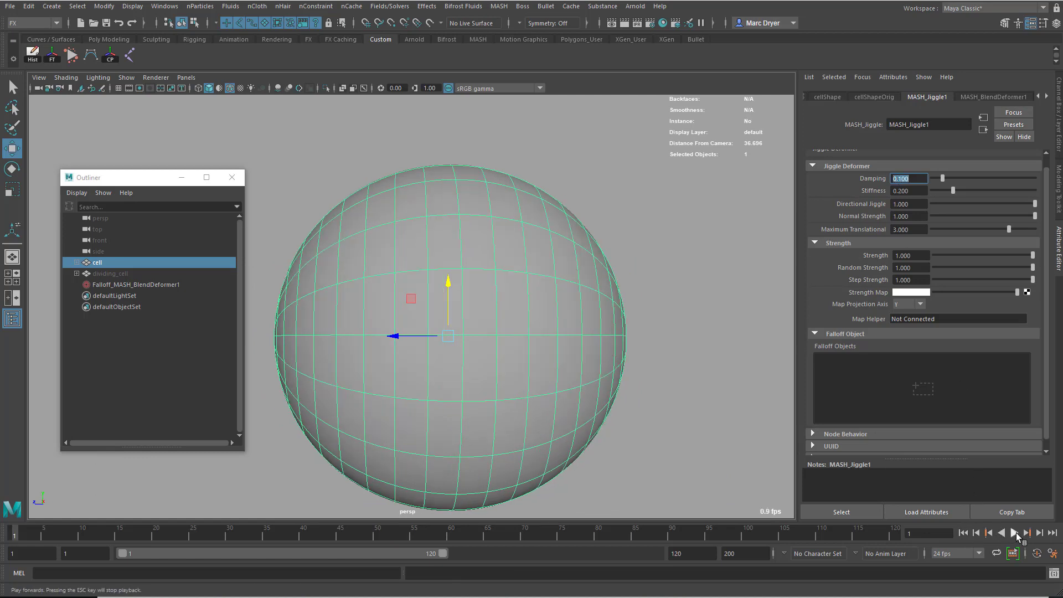
pyautogui.click(1016, 533)
pyautogui.click(1015, 533)
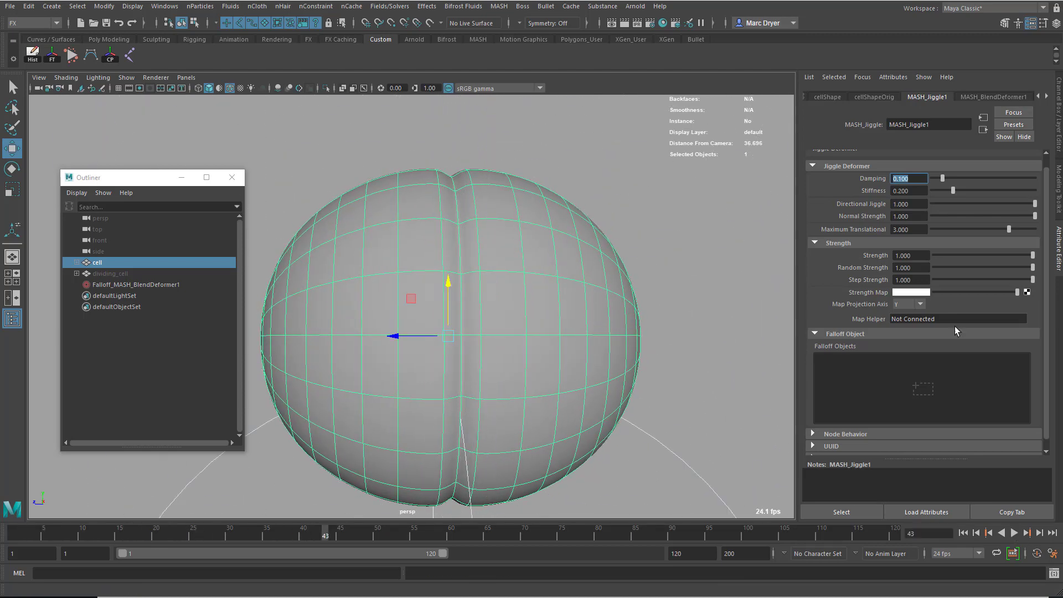
# Step: Set the jiggle Damping to 0.2 and test the playback from the first frame
pyautogui.moveTo(910, 178); pyautogui.dragTo(899, 178)
pyautogui.write('200')
pyautogui.press('Return')
pyautogui.click(964, 533)
pyautogui.click(1014, 532)
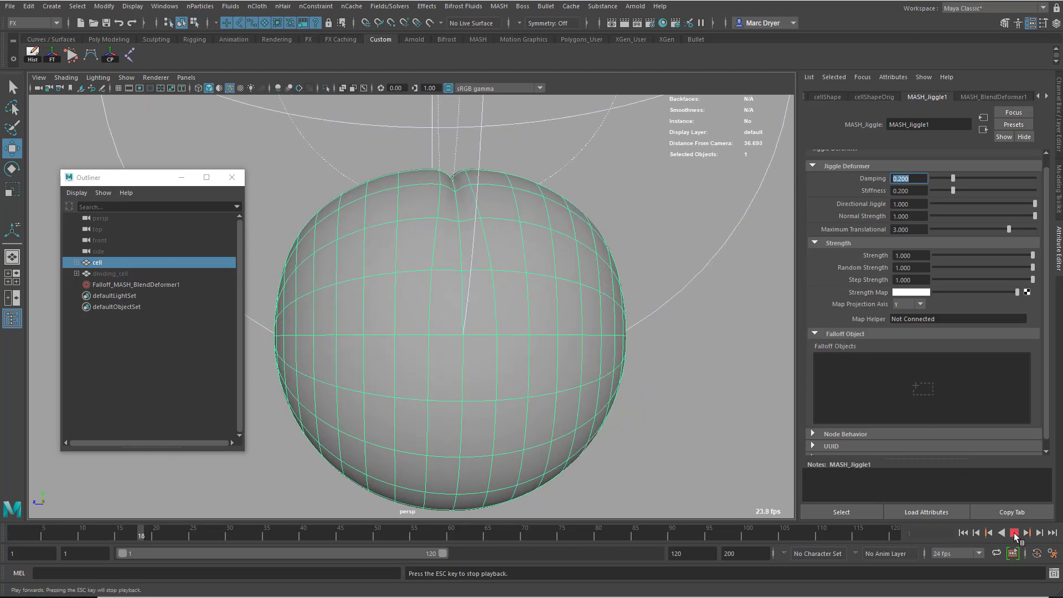
pyautogui.click(1014, 532)
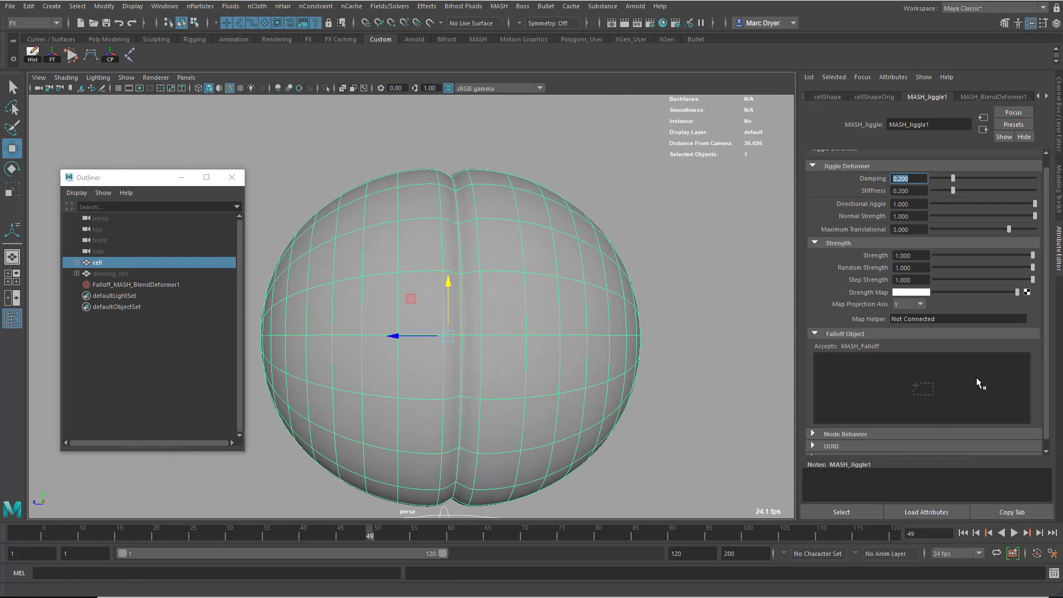
# Step: Try a jiggle Stiffness of 0.9 in playback, lower it to 0.4 and play back the animation again
pyautogui.click(911, 190)
pyautogui.moveTo(911, 190); pyautogui.dragTo(900, 194)
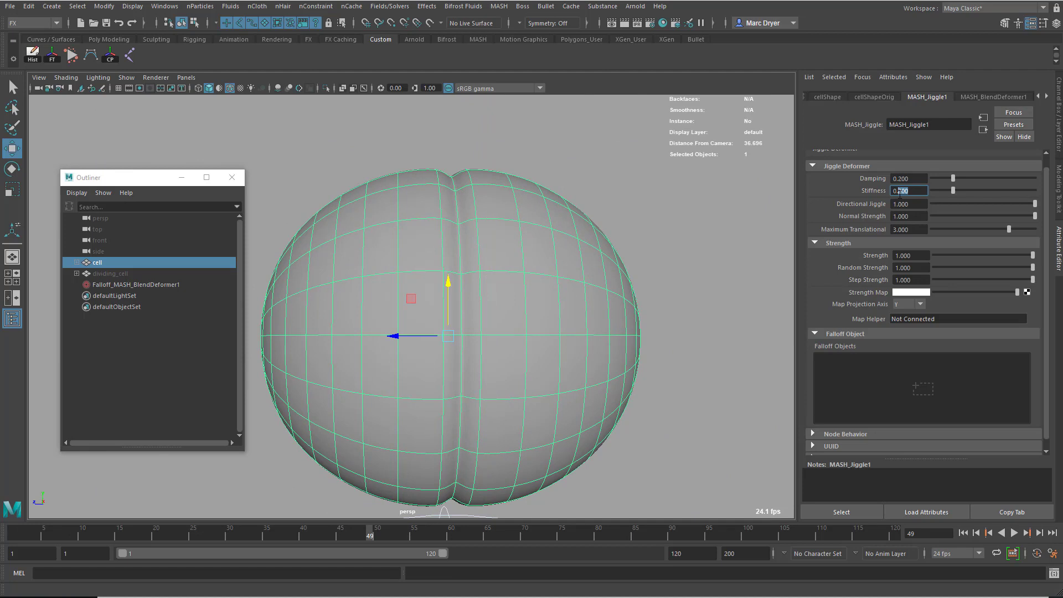
pyautogui.write('9')
pyautogui.press('Return')
pyautogui.click(1014, 532)
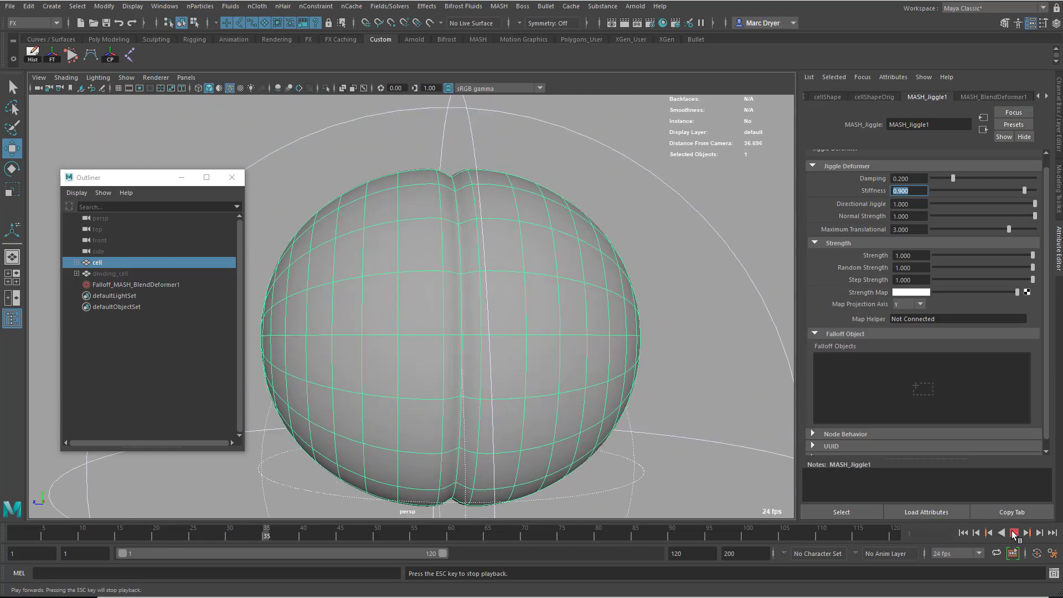
pyautogui.press('Escape')
pyautogui.click(1013, 534)
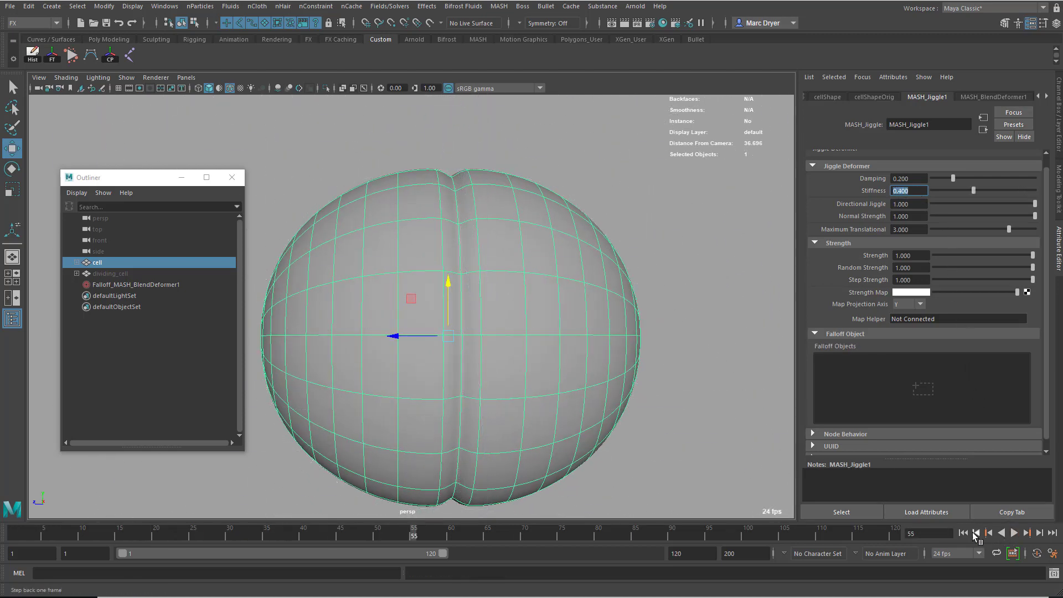
# Step: Set the jiggle Damping to 0.1 and test the playback from the first frame
pyautogui.click(901, 179)
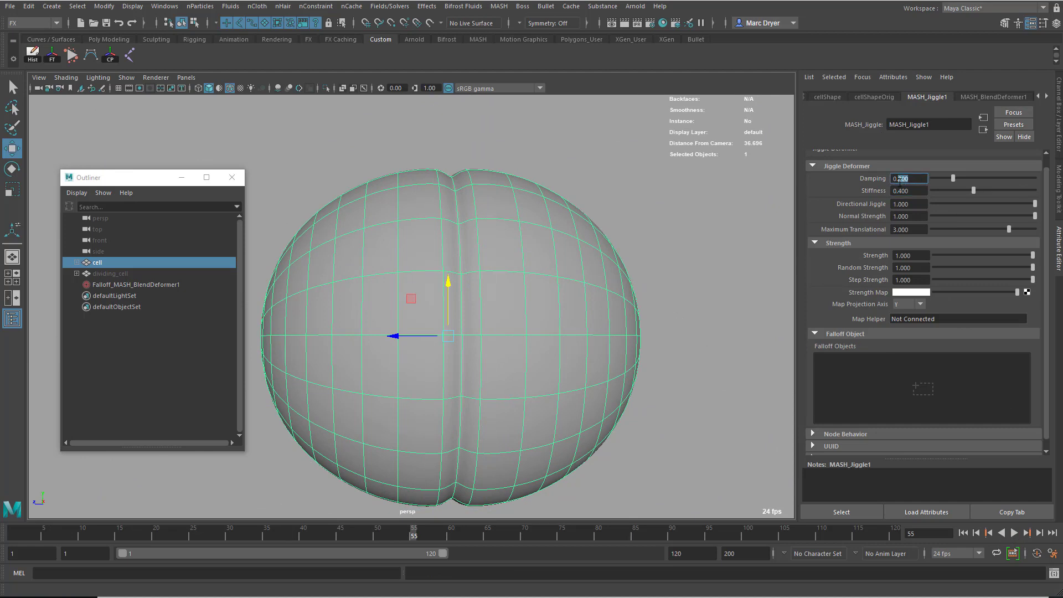
pyautogui.write('1')
pyautogui.press('Return')
pyautogui.click(975, 532)
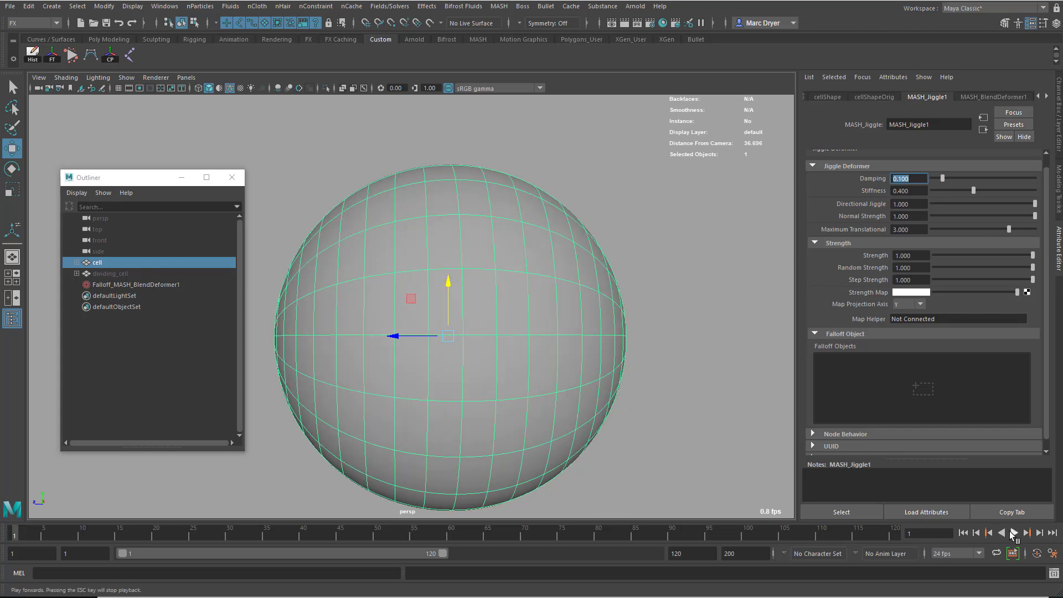
pyautogui.click(1014, 533)
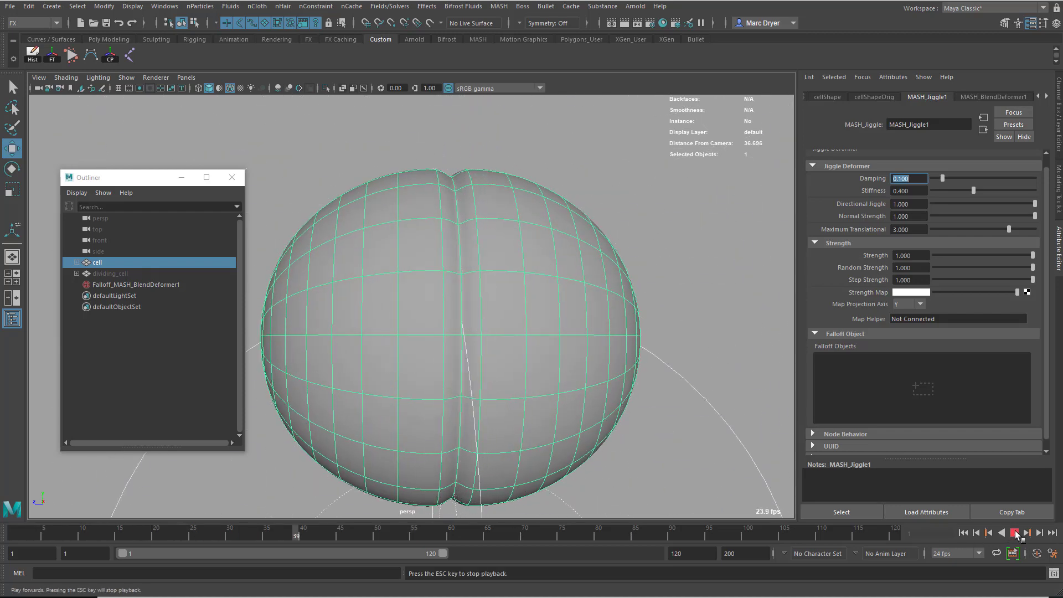
pyautogui.click(1014, 533)
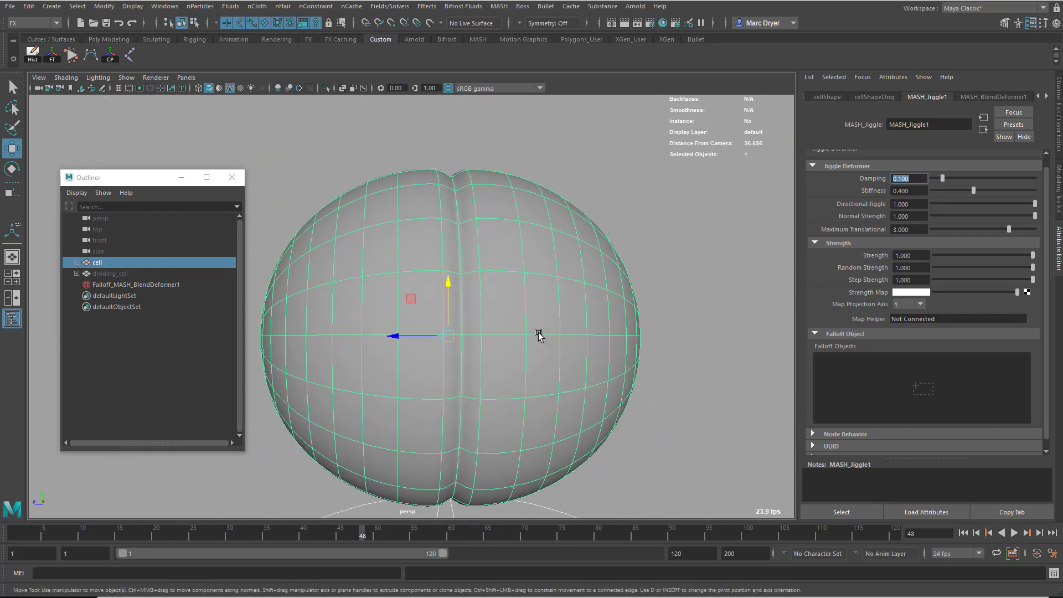